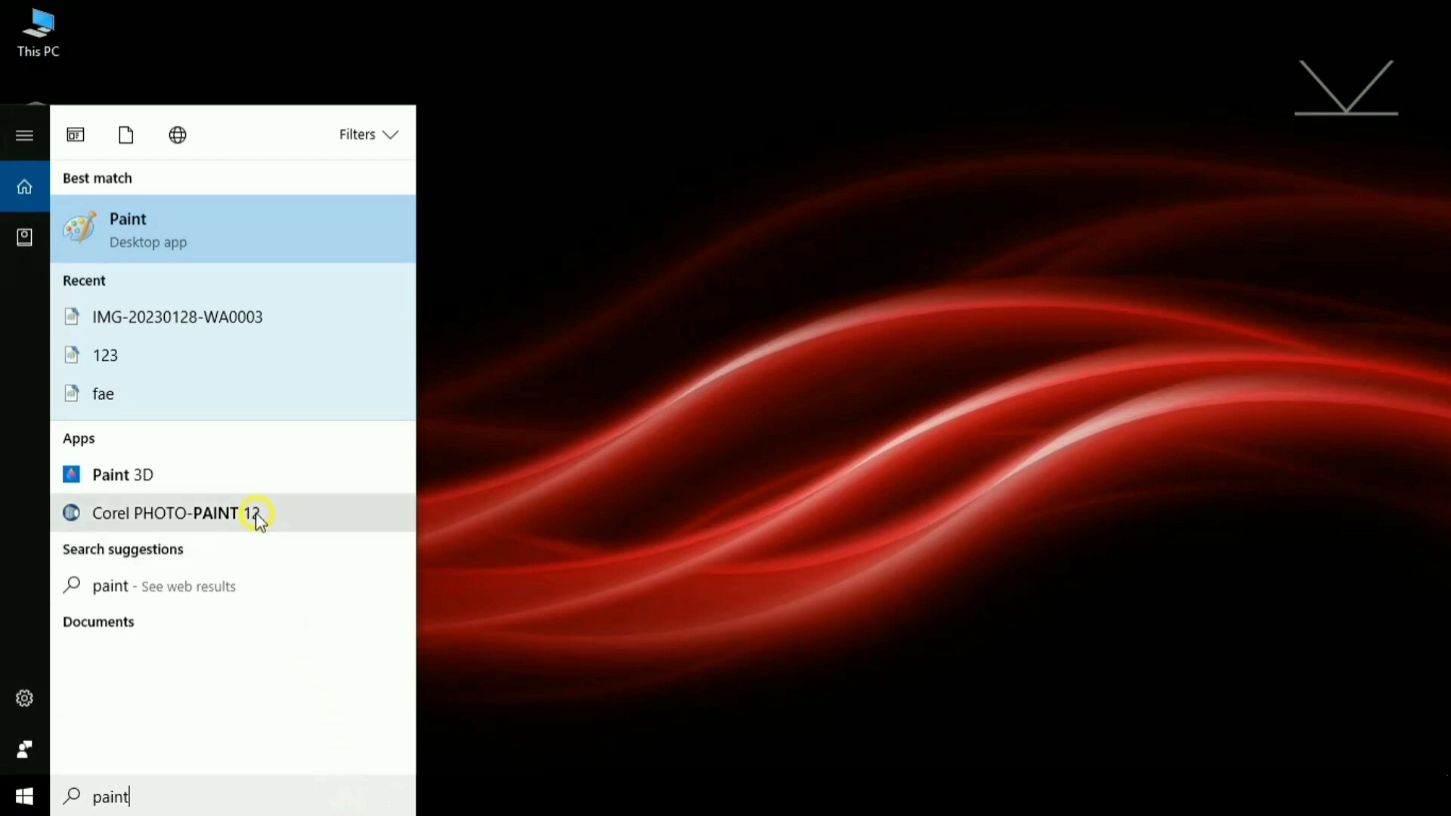
Open Paint, draw a green diagonal line about 548 × 446 px across the canvas's lower-right corner, and fill that corner green.
click(201, 229)
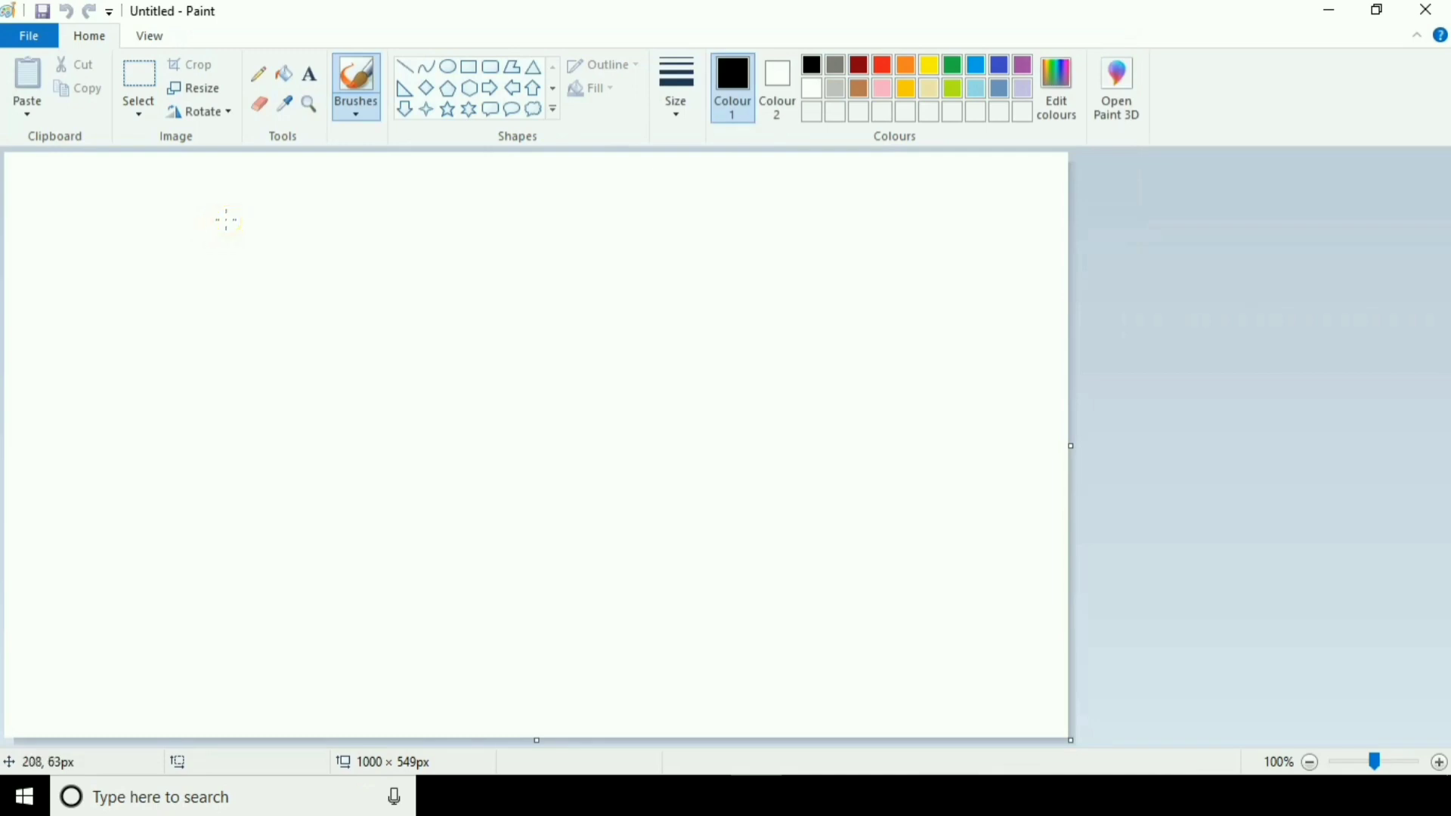
click(407, 72)
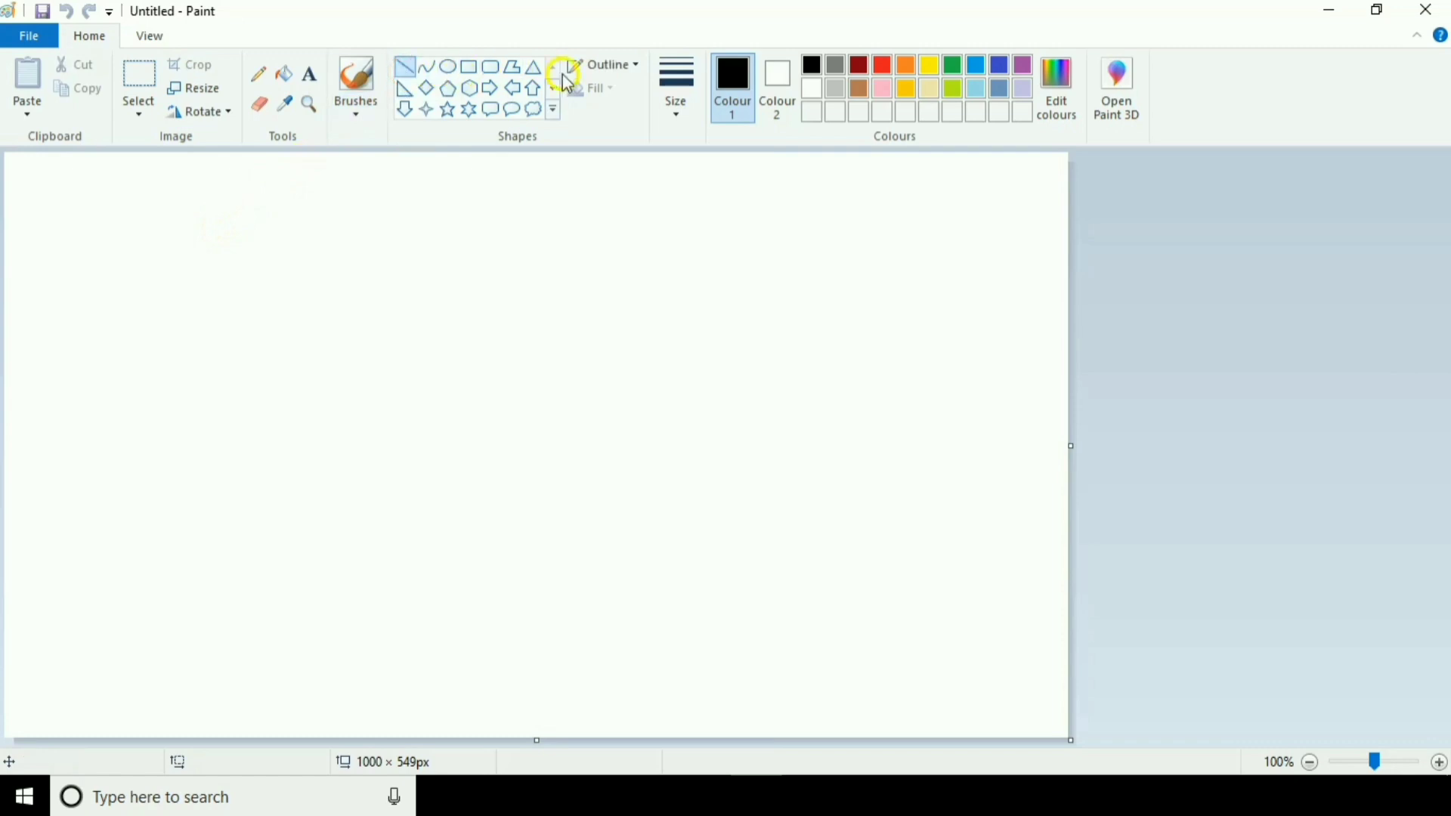
click(955, 63)
drag(988, 318, 519, 741)
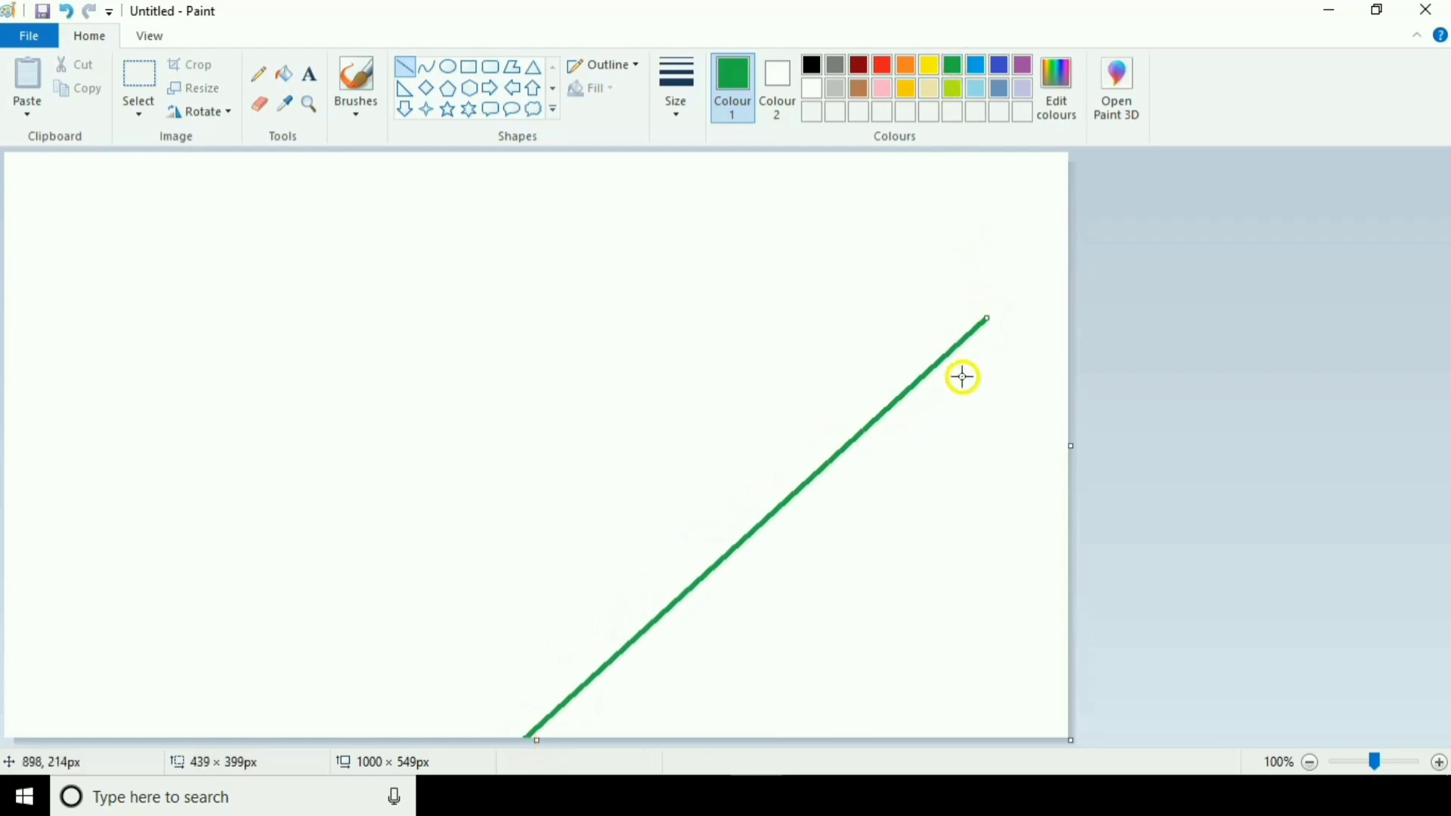
drag(987, 314, 1104, 267)
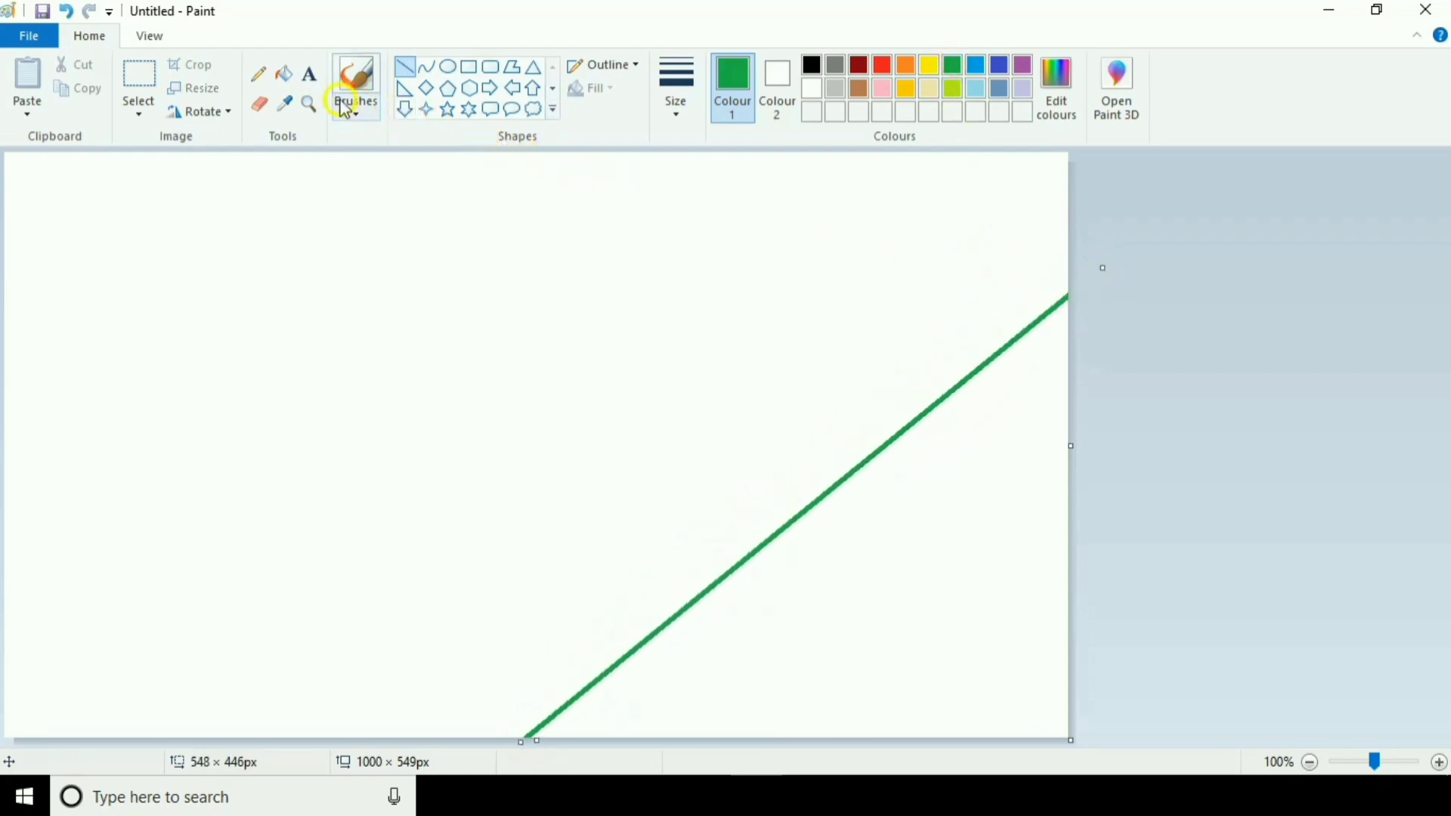
click(284, 73)
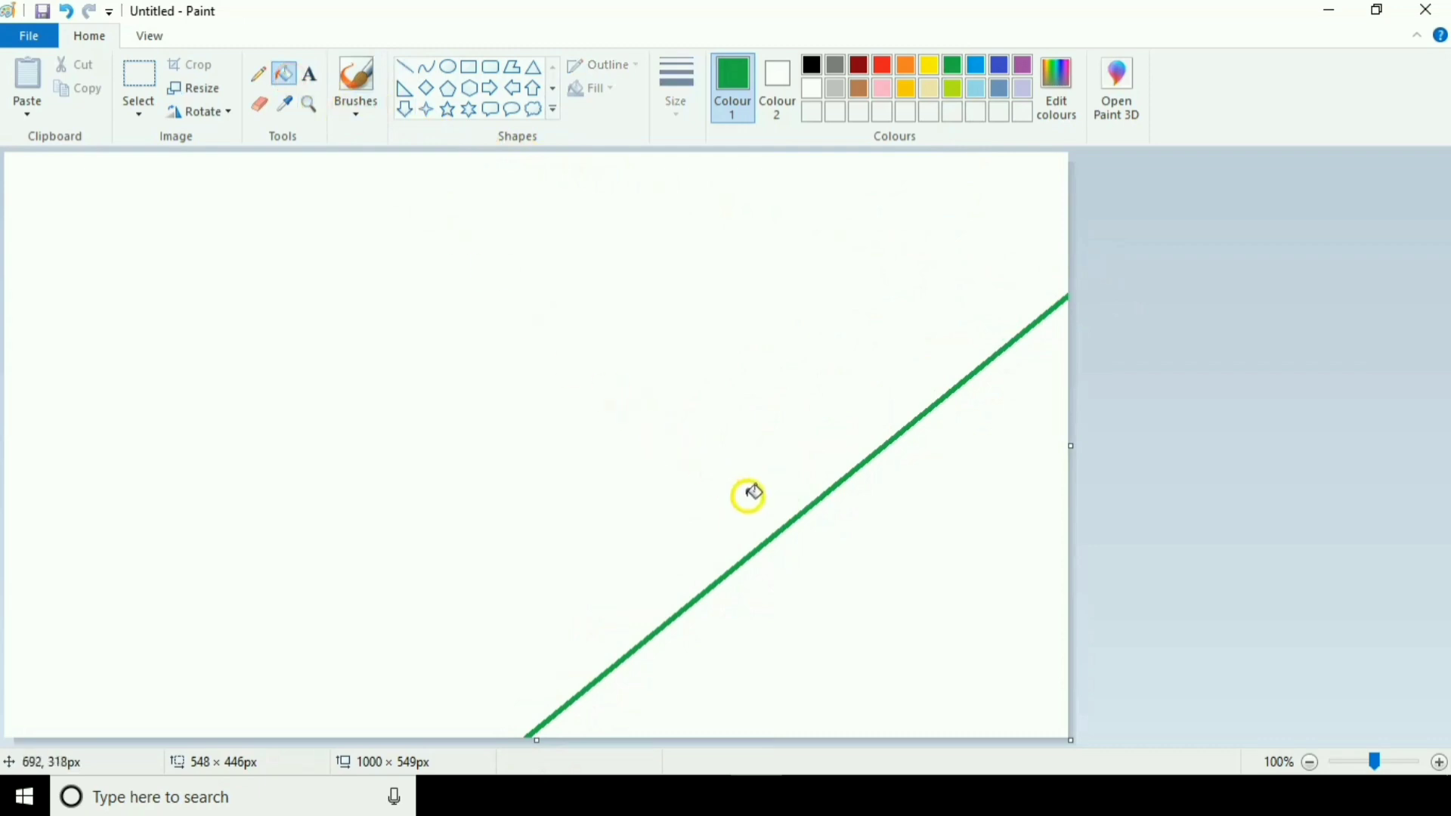
click(854, 572)
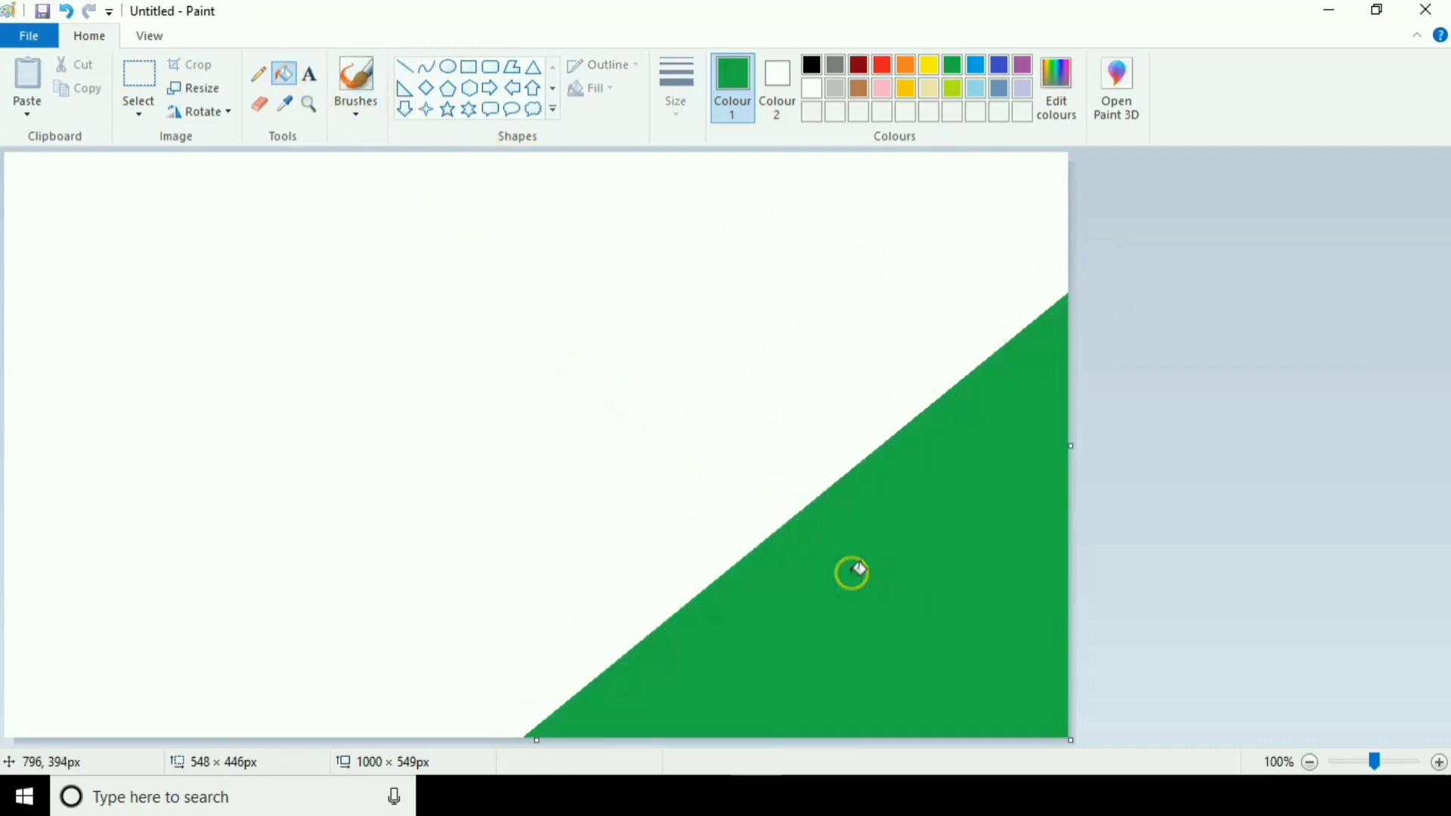
Draw a red diagonal line about 652 × 421 px cutting off the canvas's upper-left corner, reaching past both canvas edges.
click(411, 71)
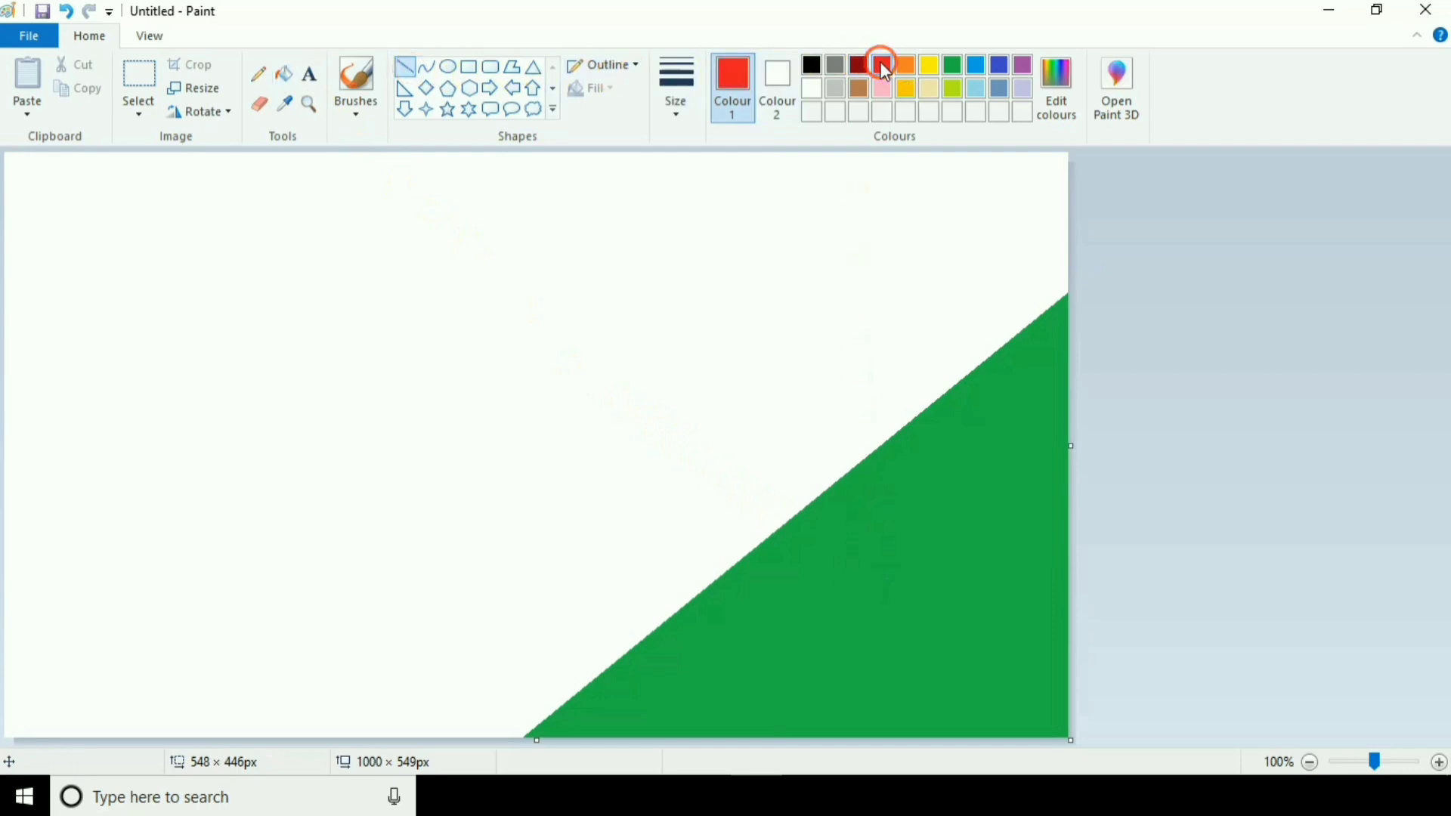
drag(468, 293, 164, 515)
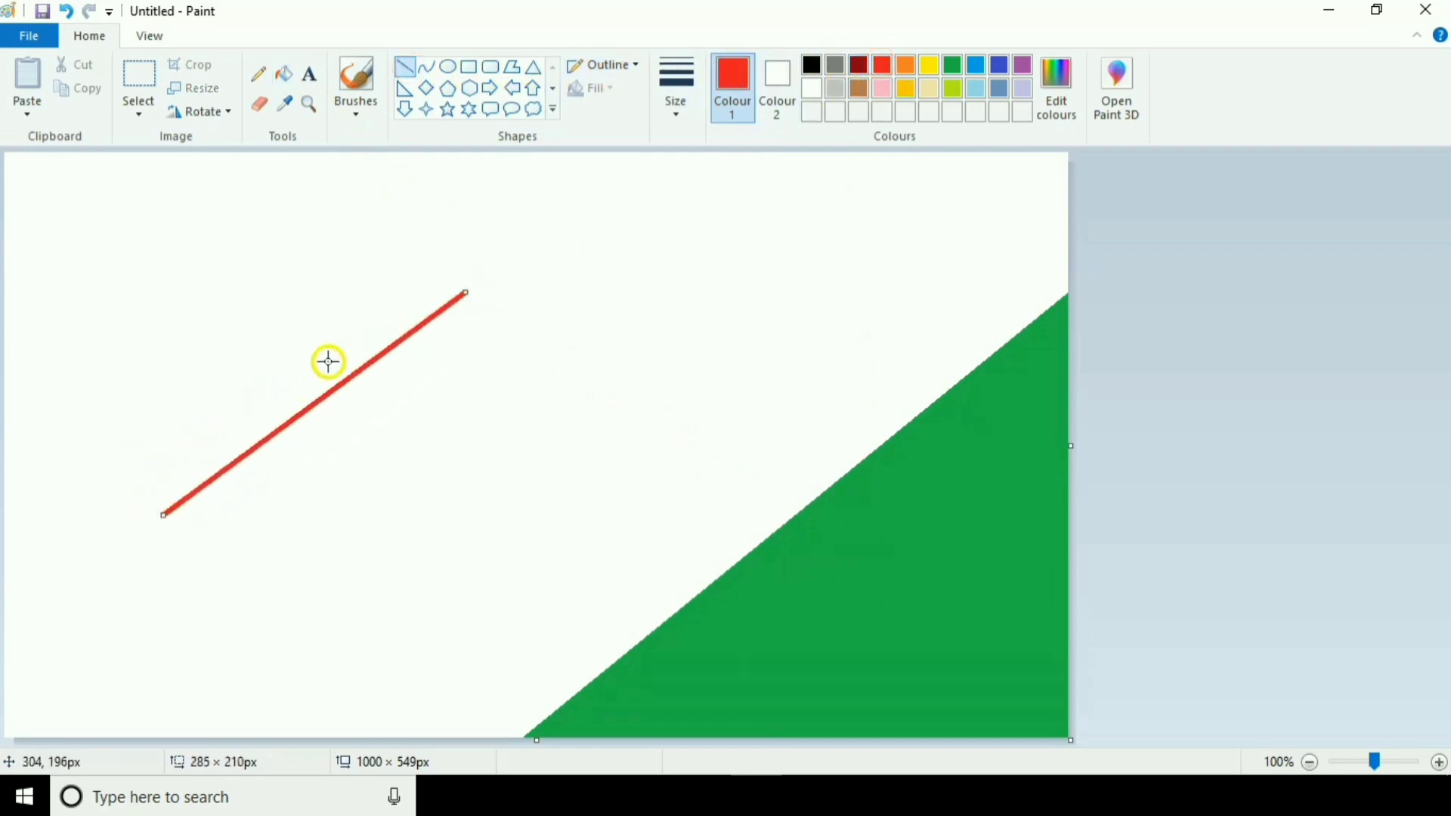
drag(468, 292, 689, 123)
drag(162, 513, 2, 570)
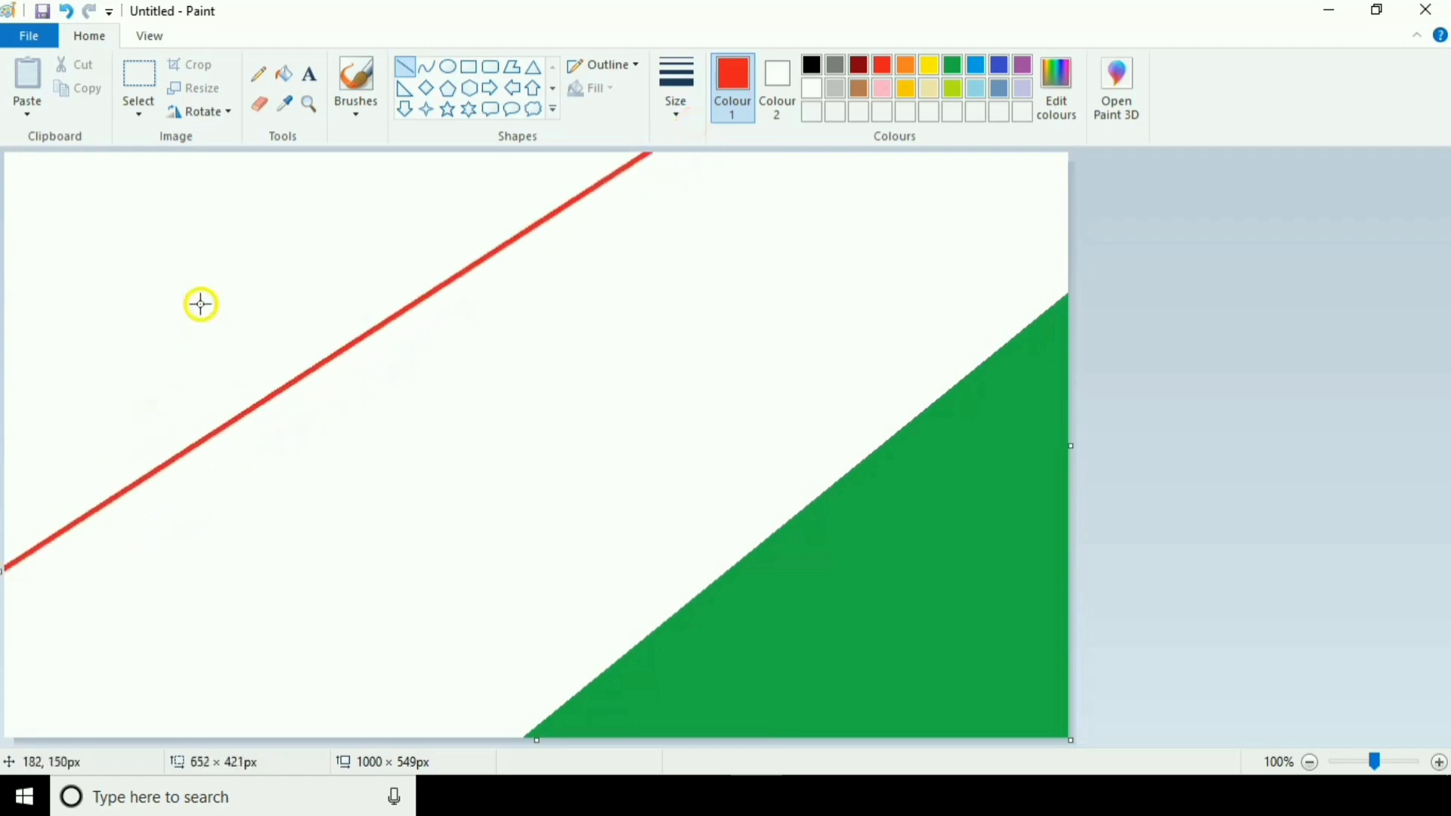
Fill the middle diagonal band with red and the upper-left corner with purple.
click(285, 75)
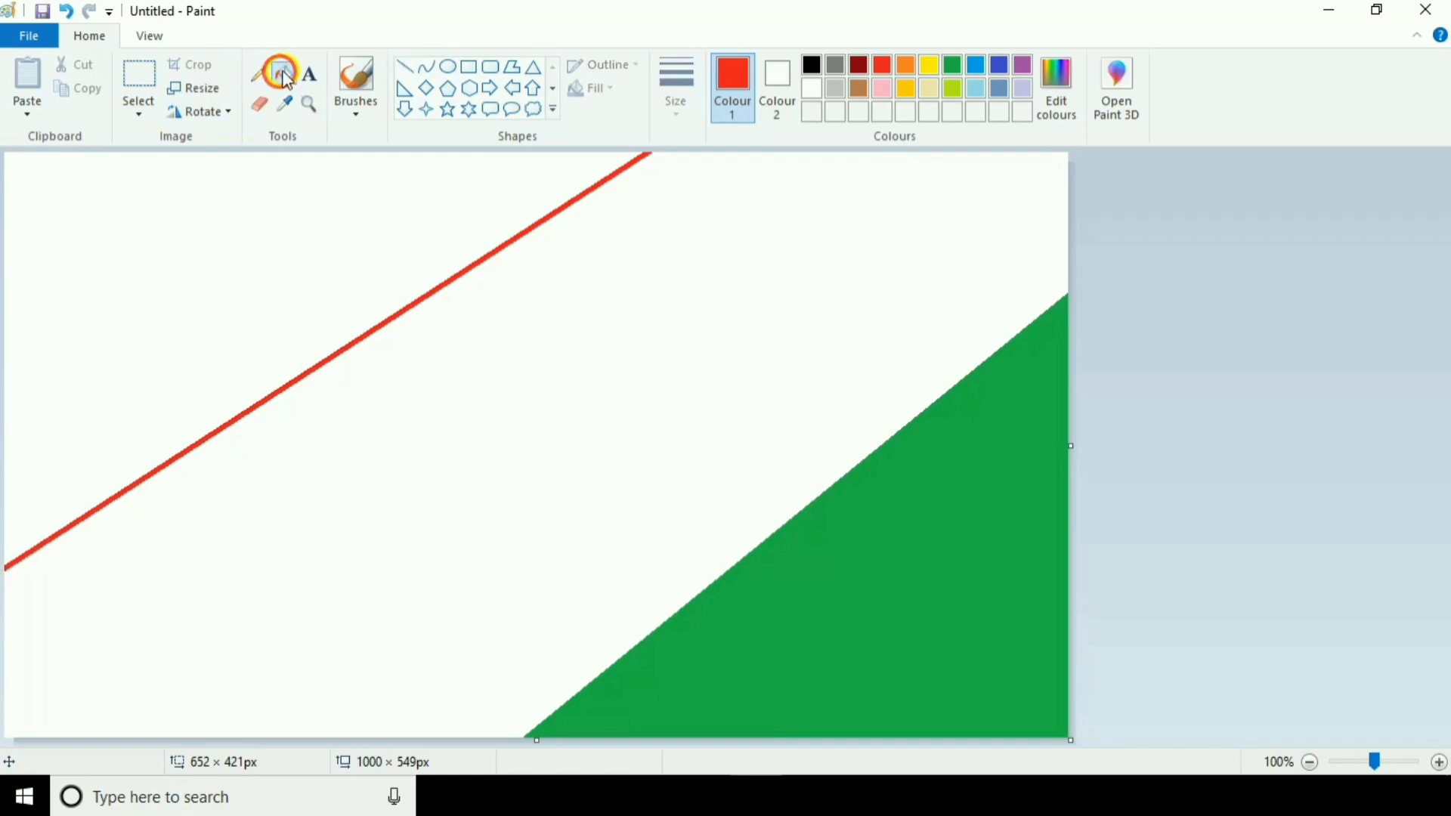
click(487, 351)
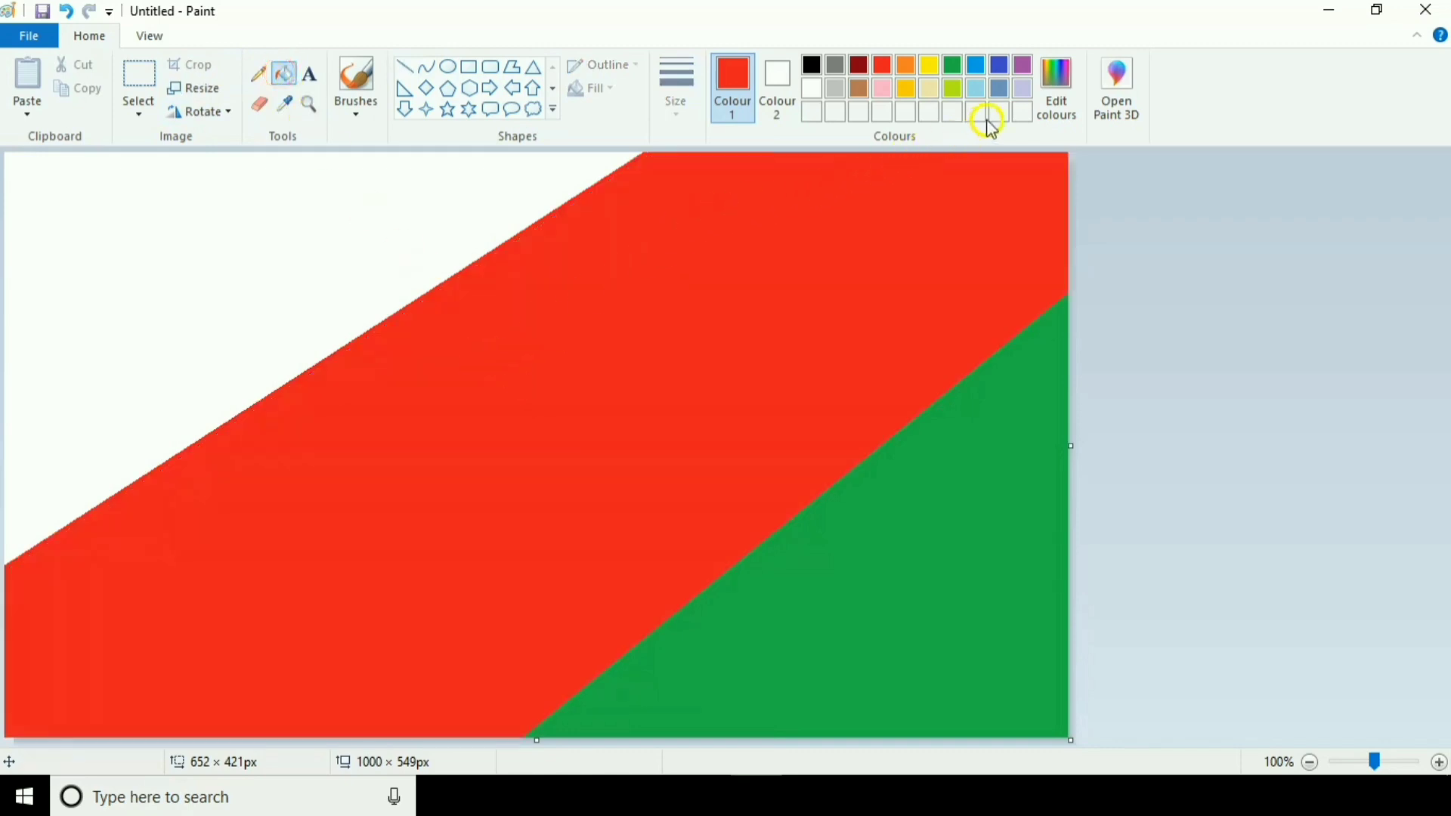
click(1022, 65)
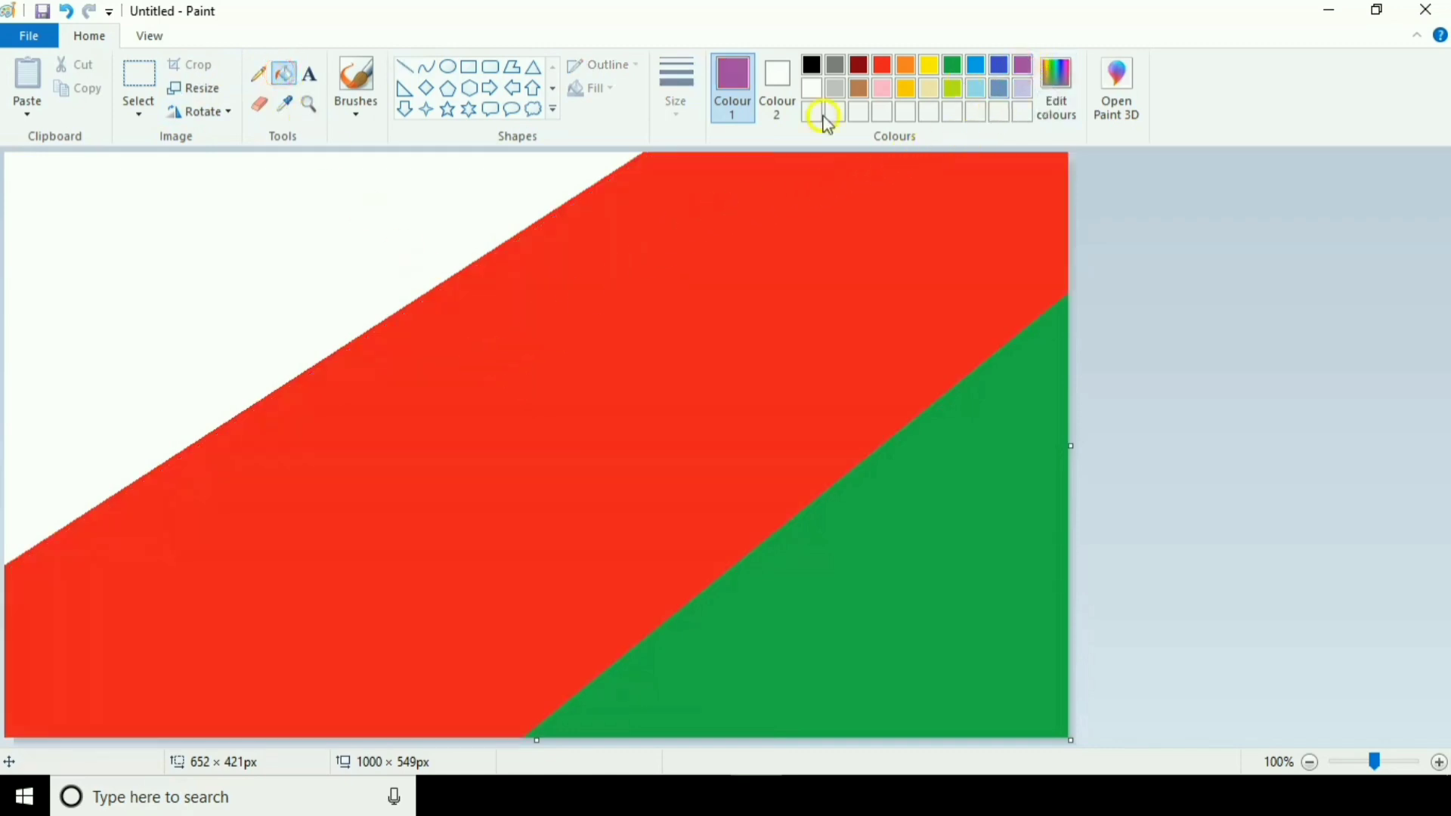
click(537, 167)
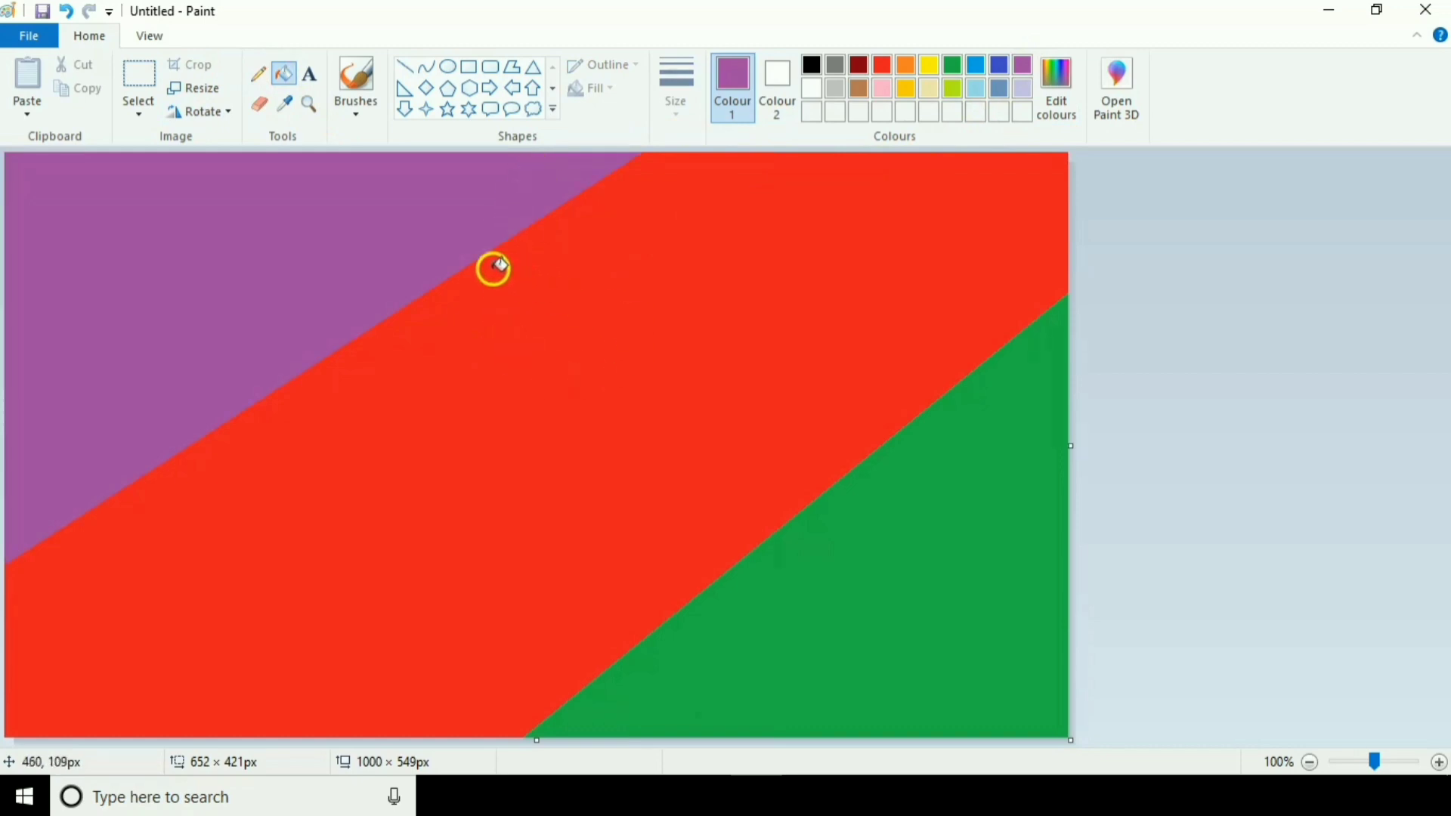
Resize the image to 1 pixel horizontally without maintaining the aspect ratio.
click(195, 89)
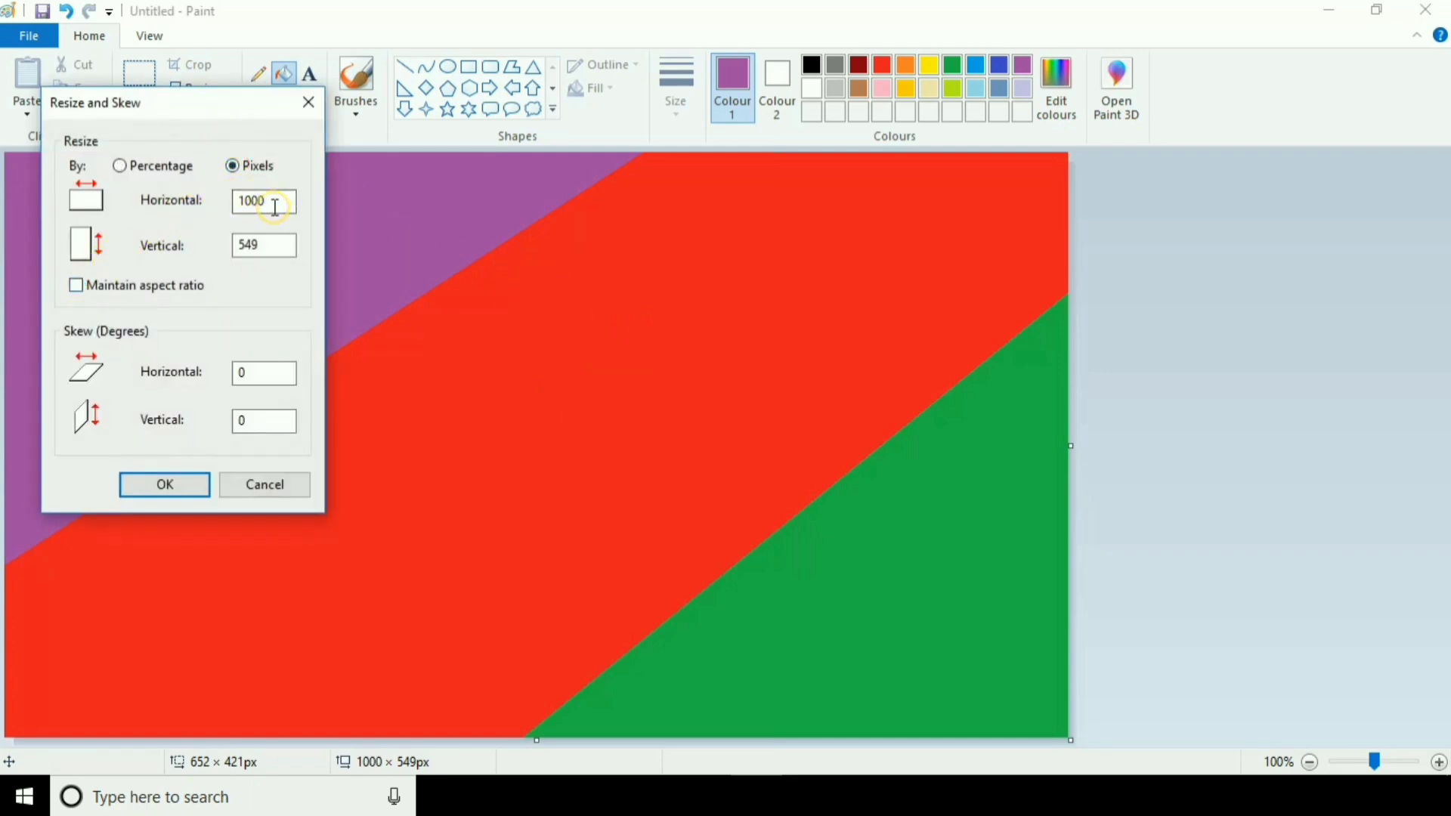
drag(275, 204, 206, 207)
text(1)
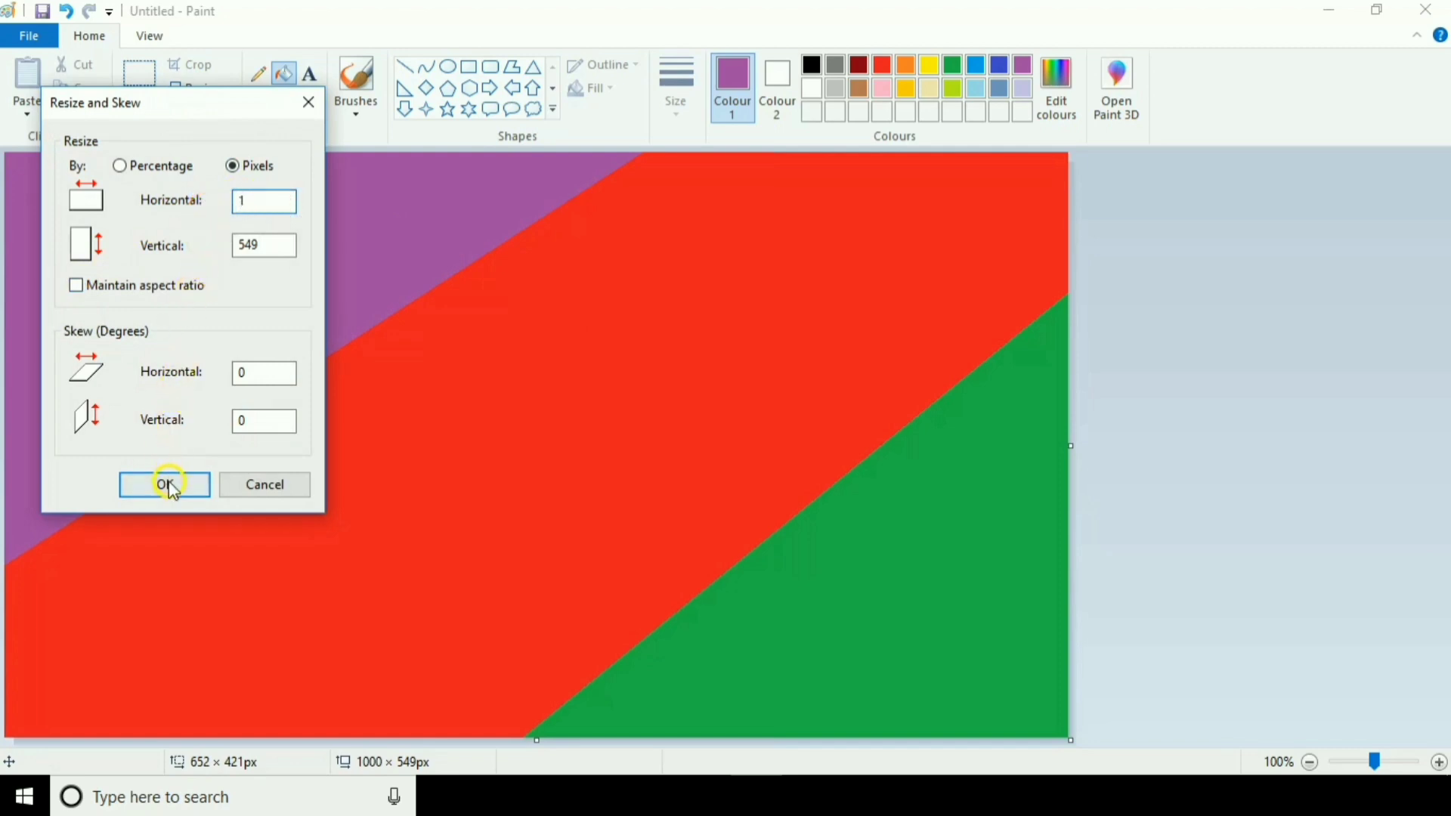
click(167, 485)
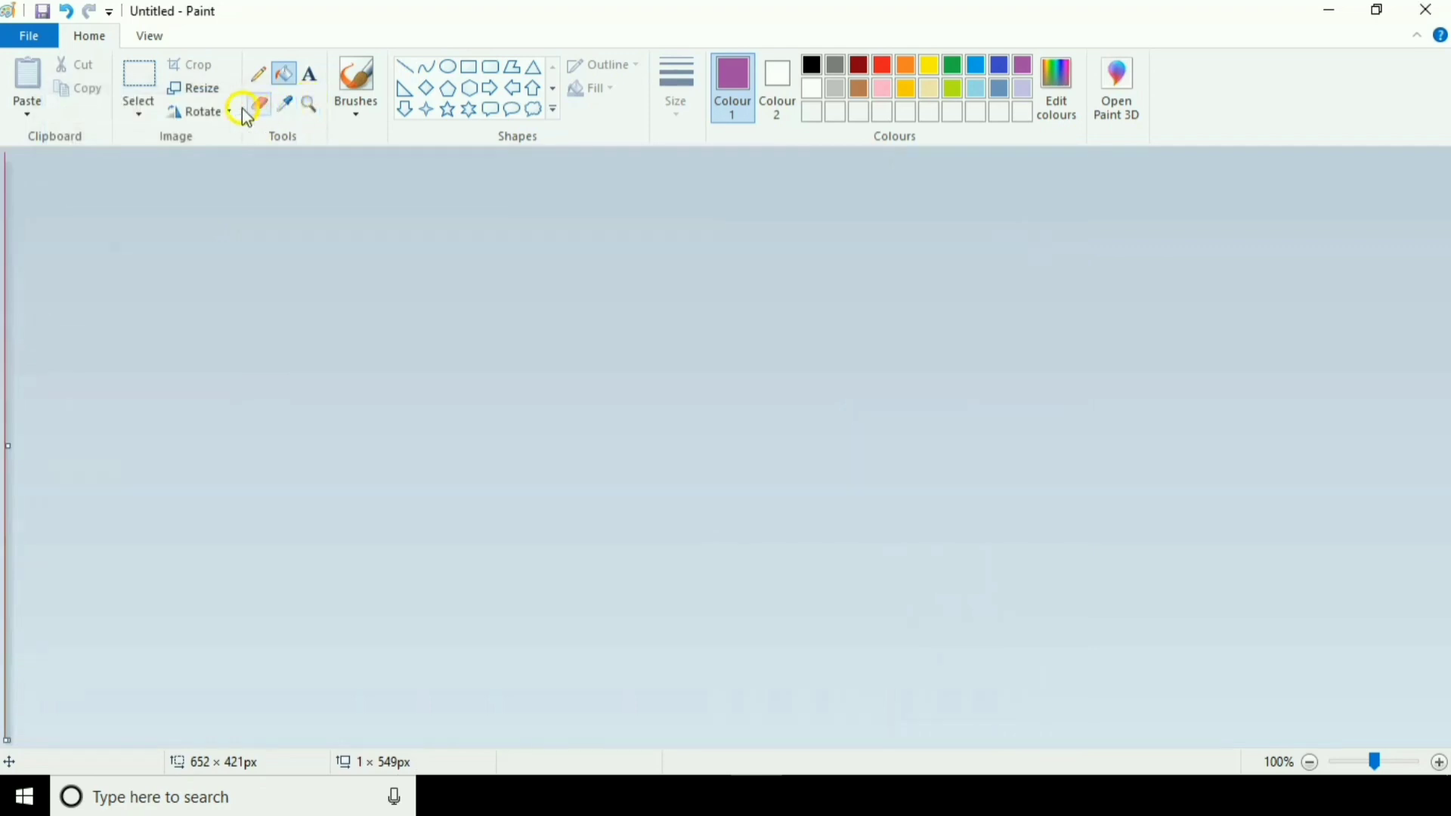
Resize the image to 10 pixels horizontally with the aspect ratio unlocked.
click(215, 94)
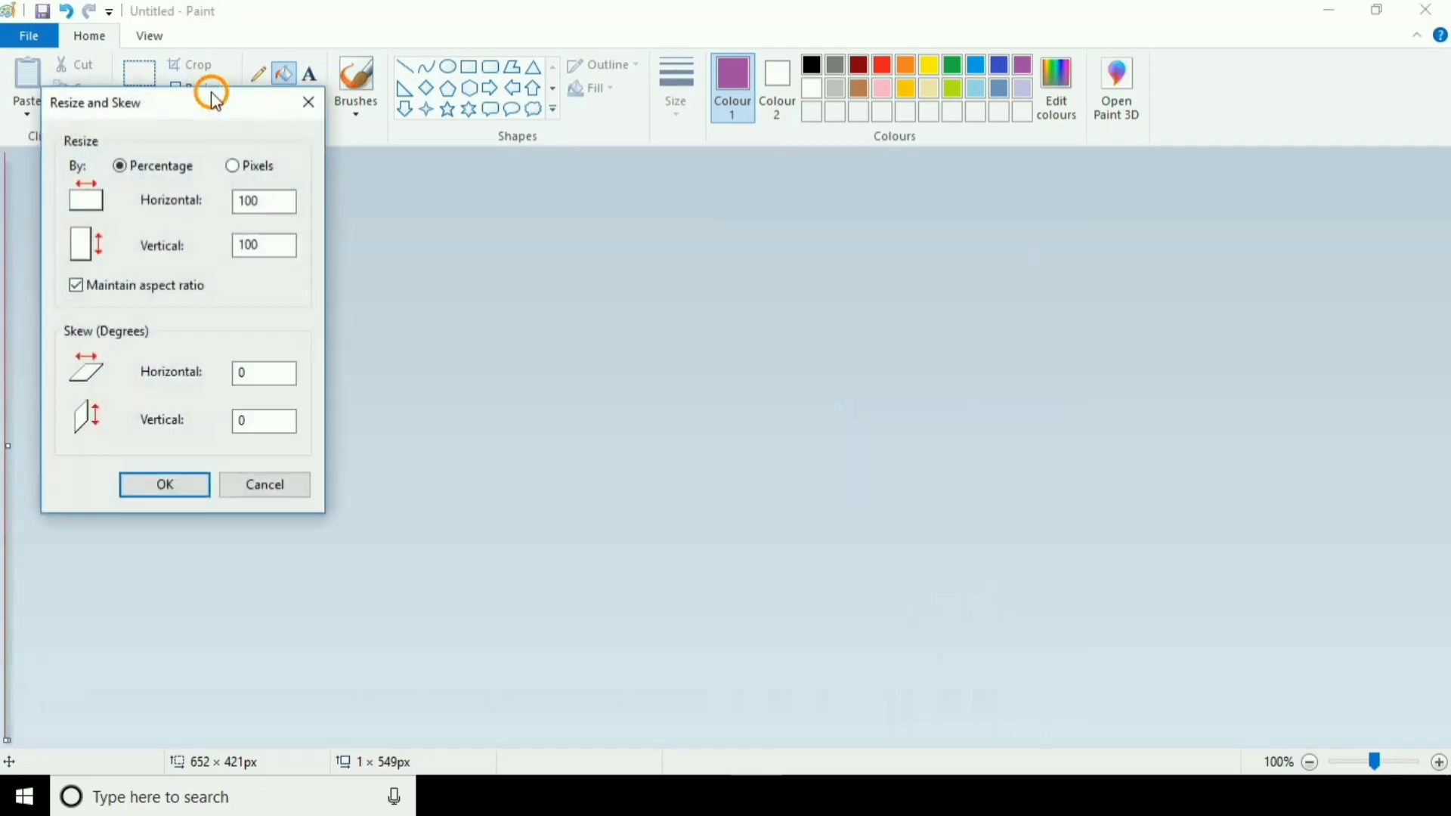
click(241, 172)
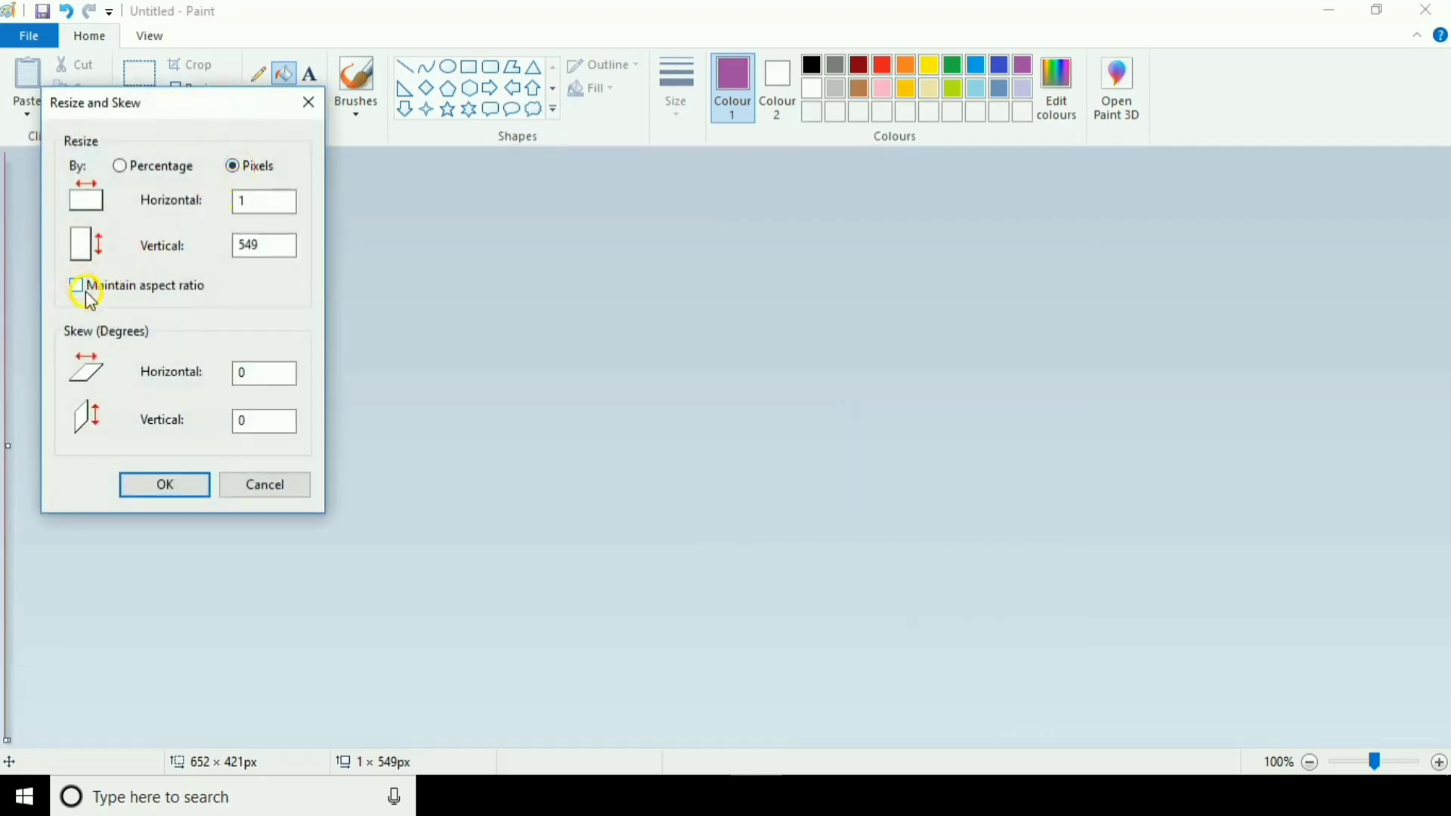
click(258, 201)
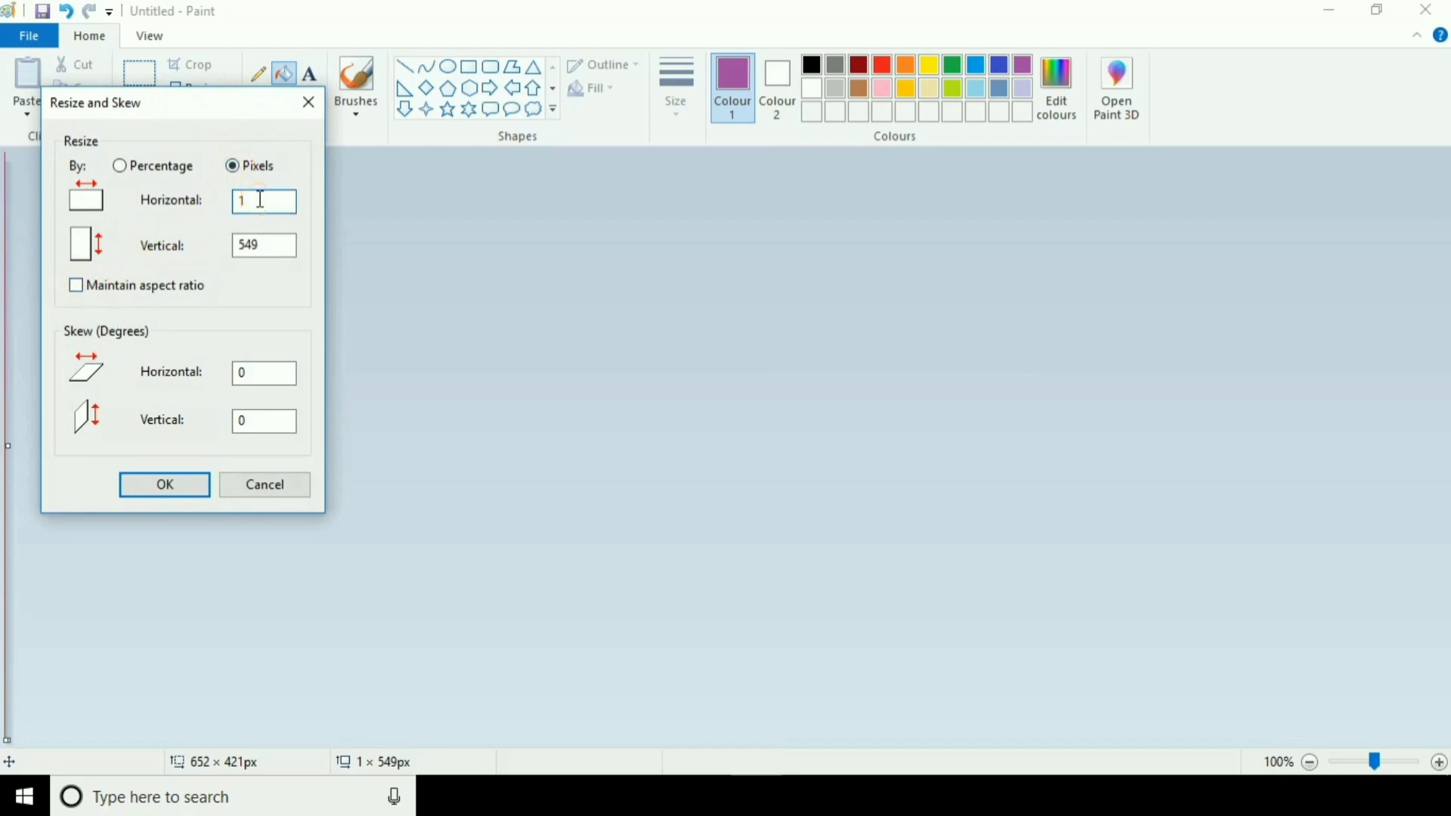
click(179, 488)
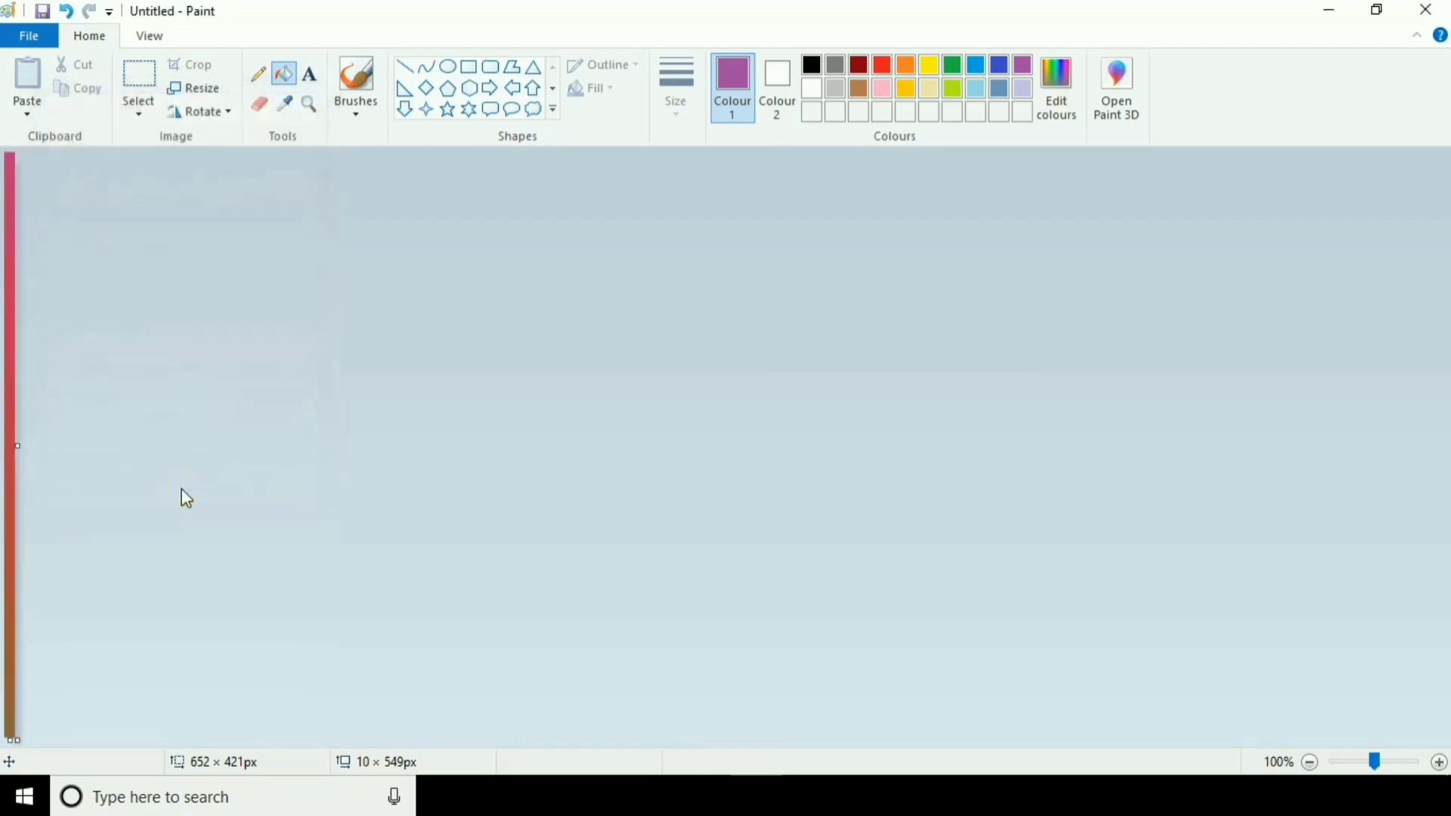
Stretch the narrow colour strip to a horizontal size of 100 pixels, with Maintain aspect ratio off.
click(204, 88)
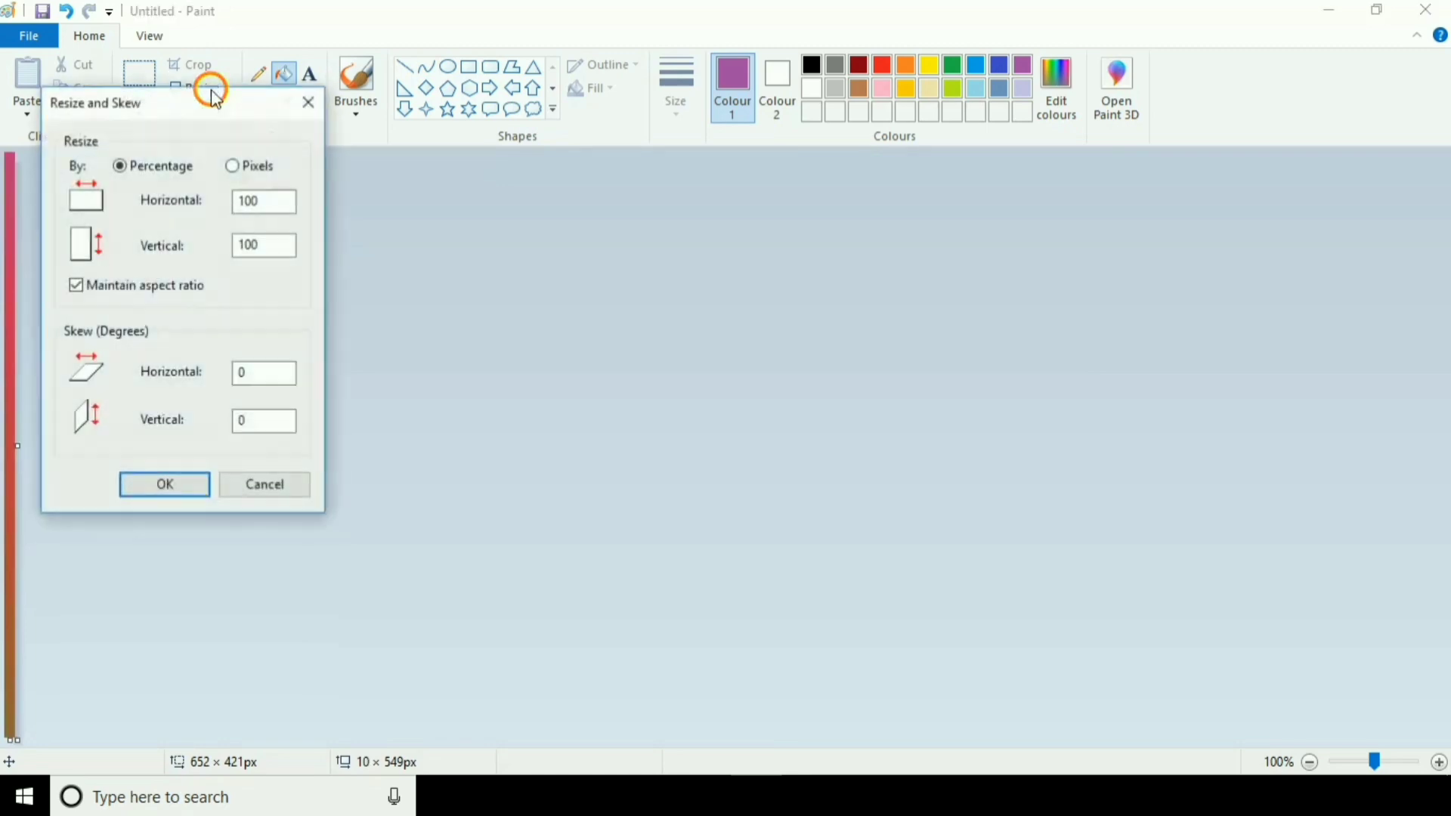
click(258, 174)
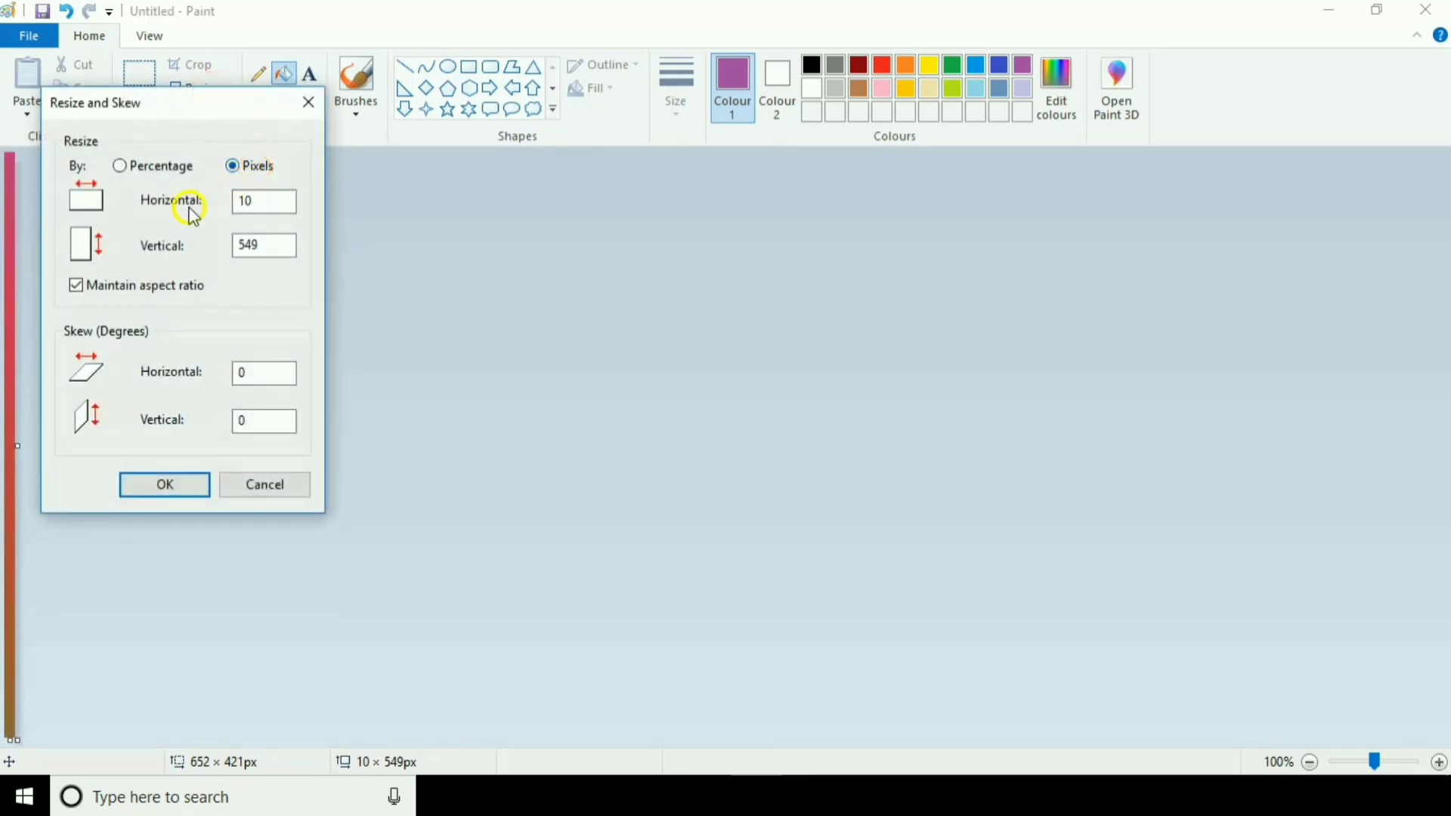
click(77, 286)
click(256, 200)
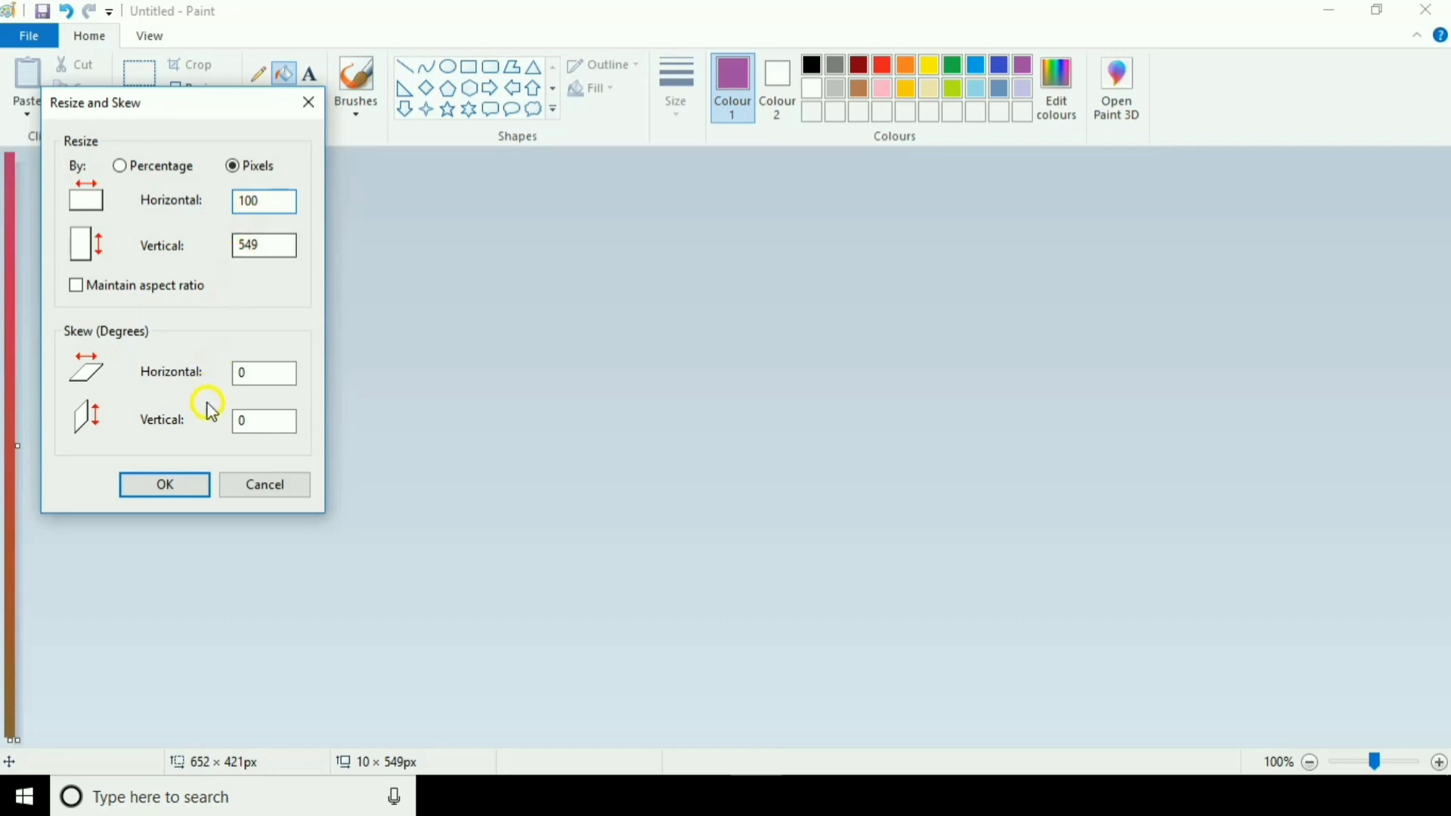
click(179, 484)
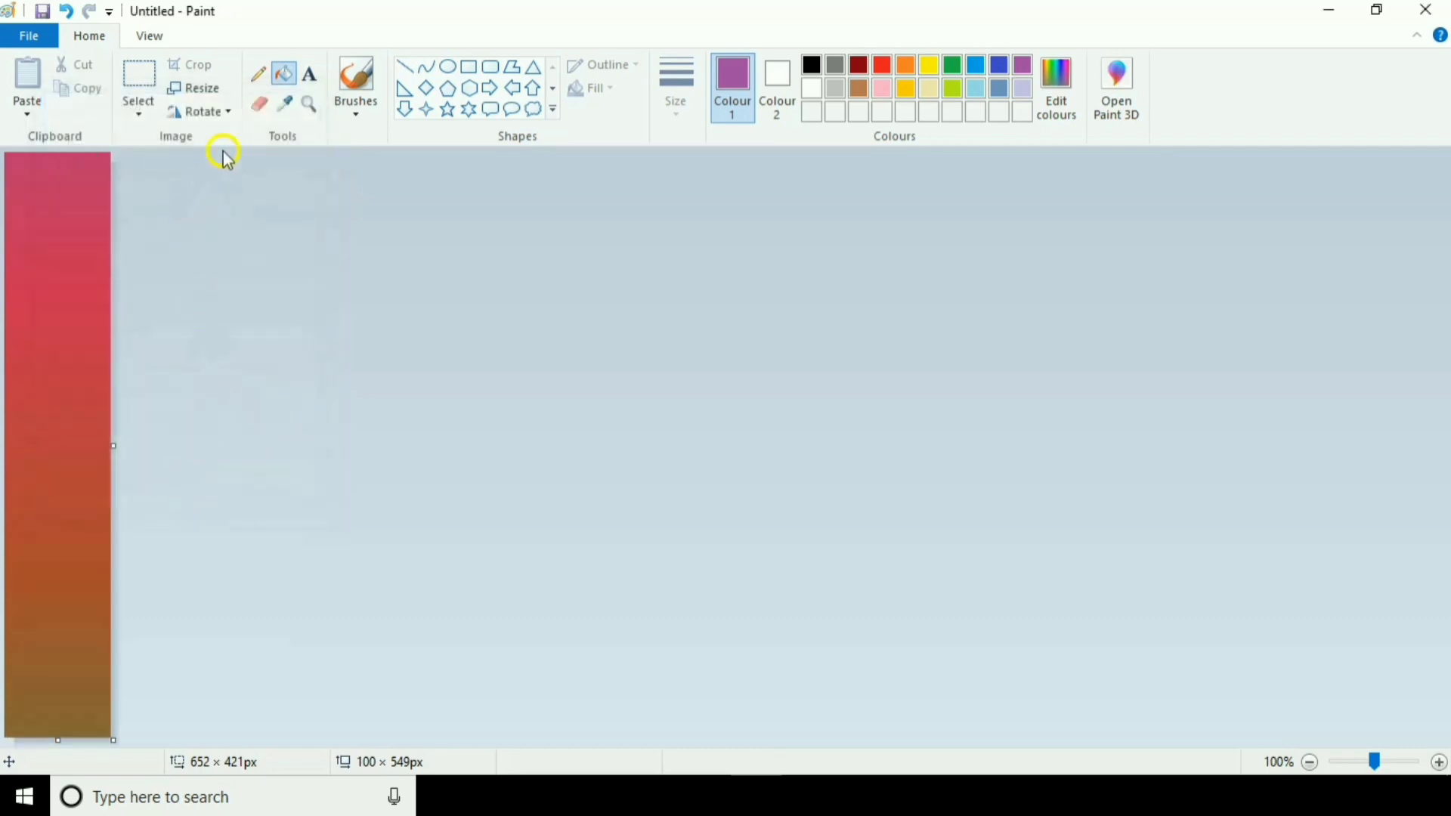
Widen the gradient strip to 1000 pixels horizontally, leaving the aspect ratio unconstrained.
click(198, 90)
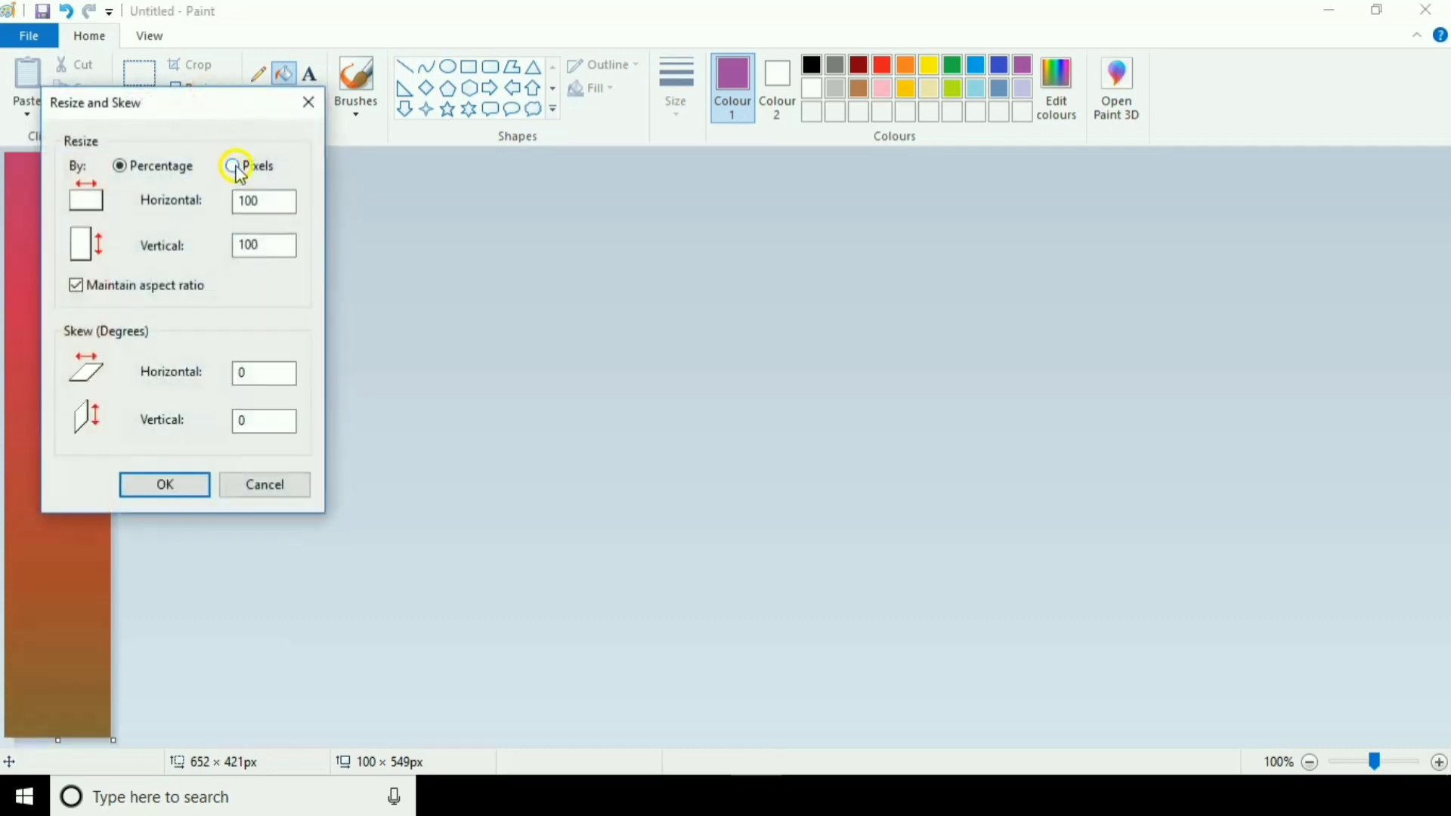
click(239, 171)
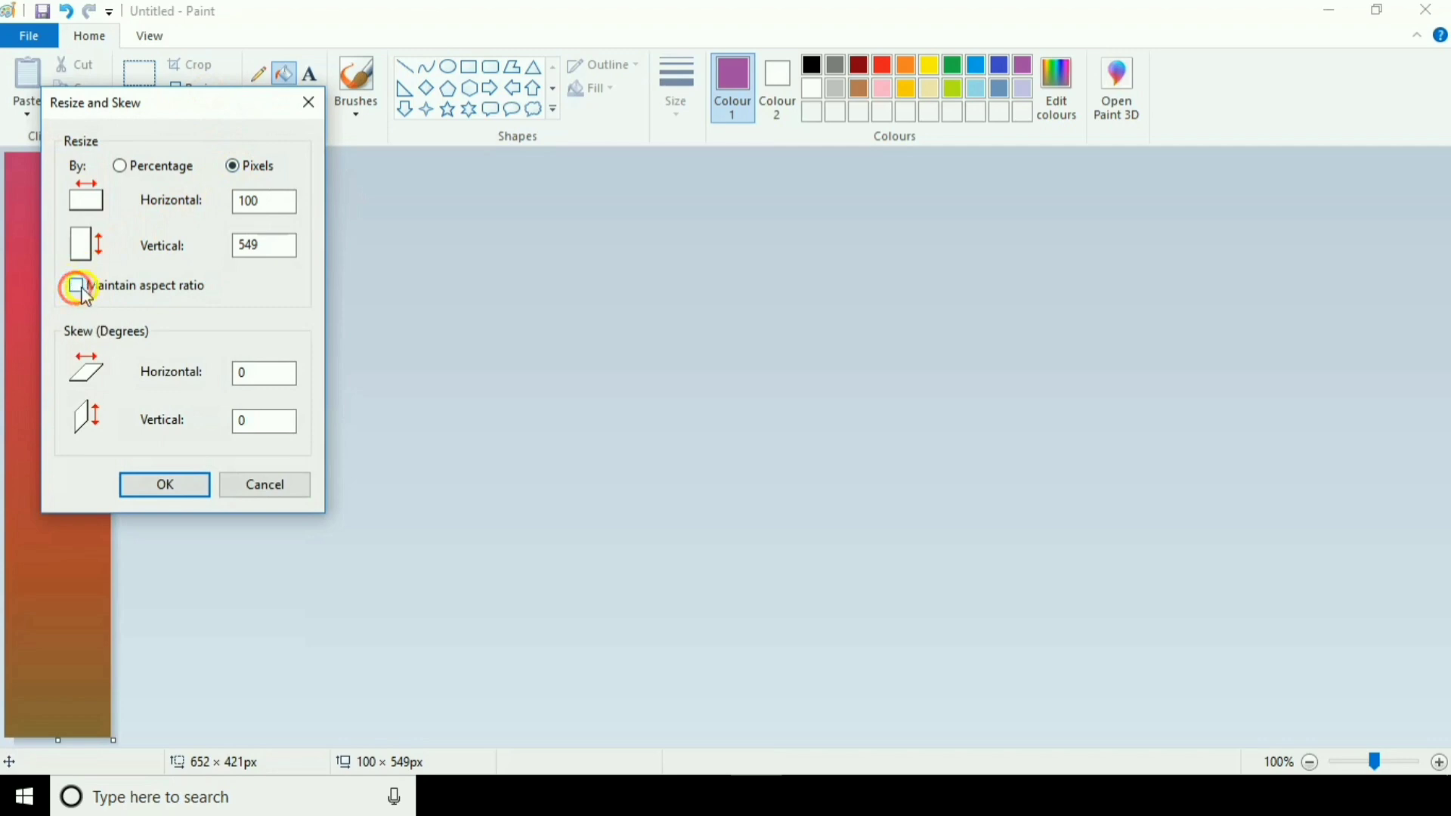
click(259, 204)
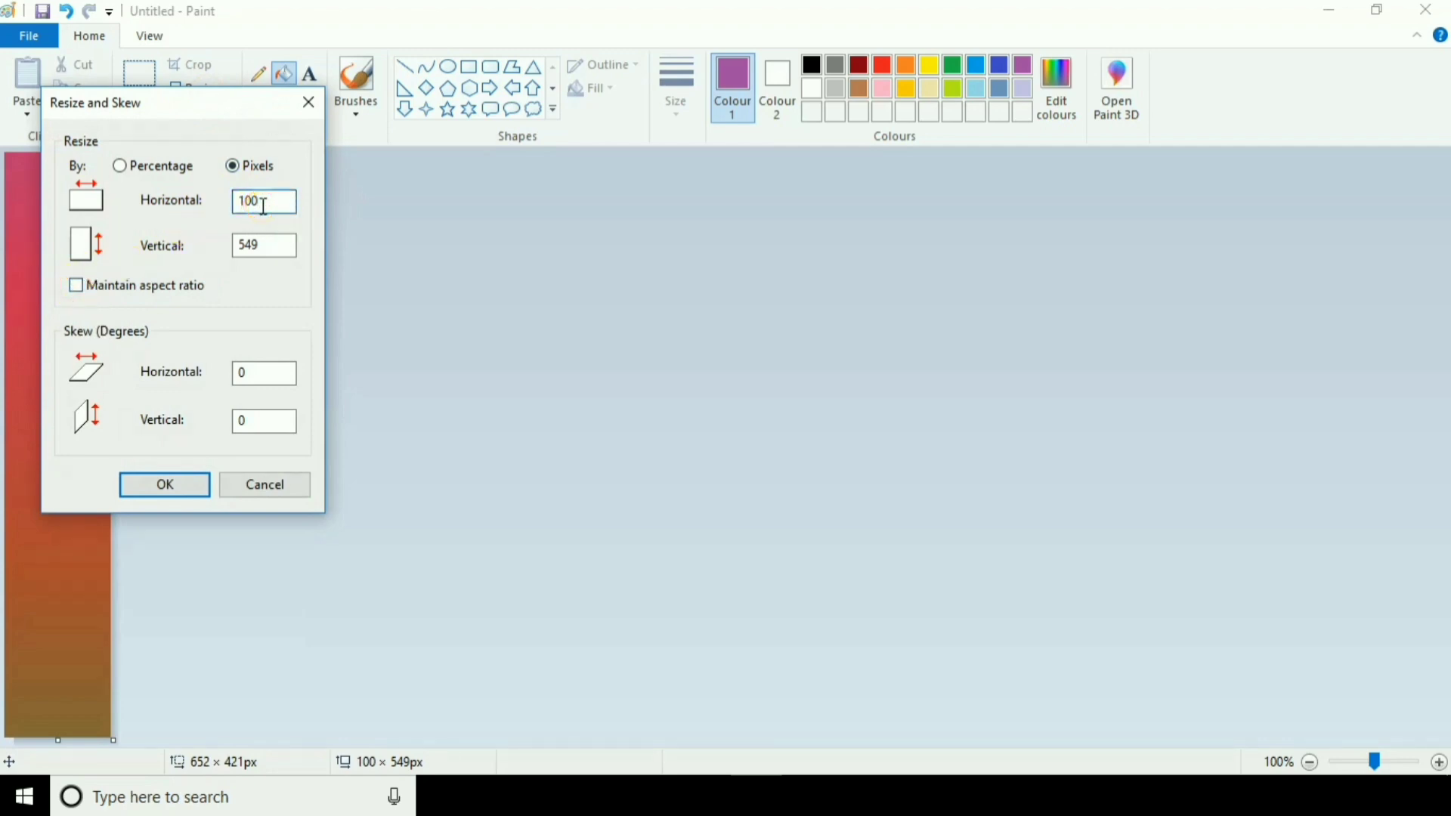
click(207, 490)
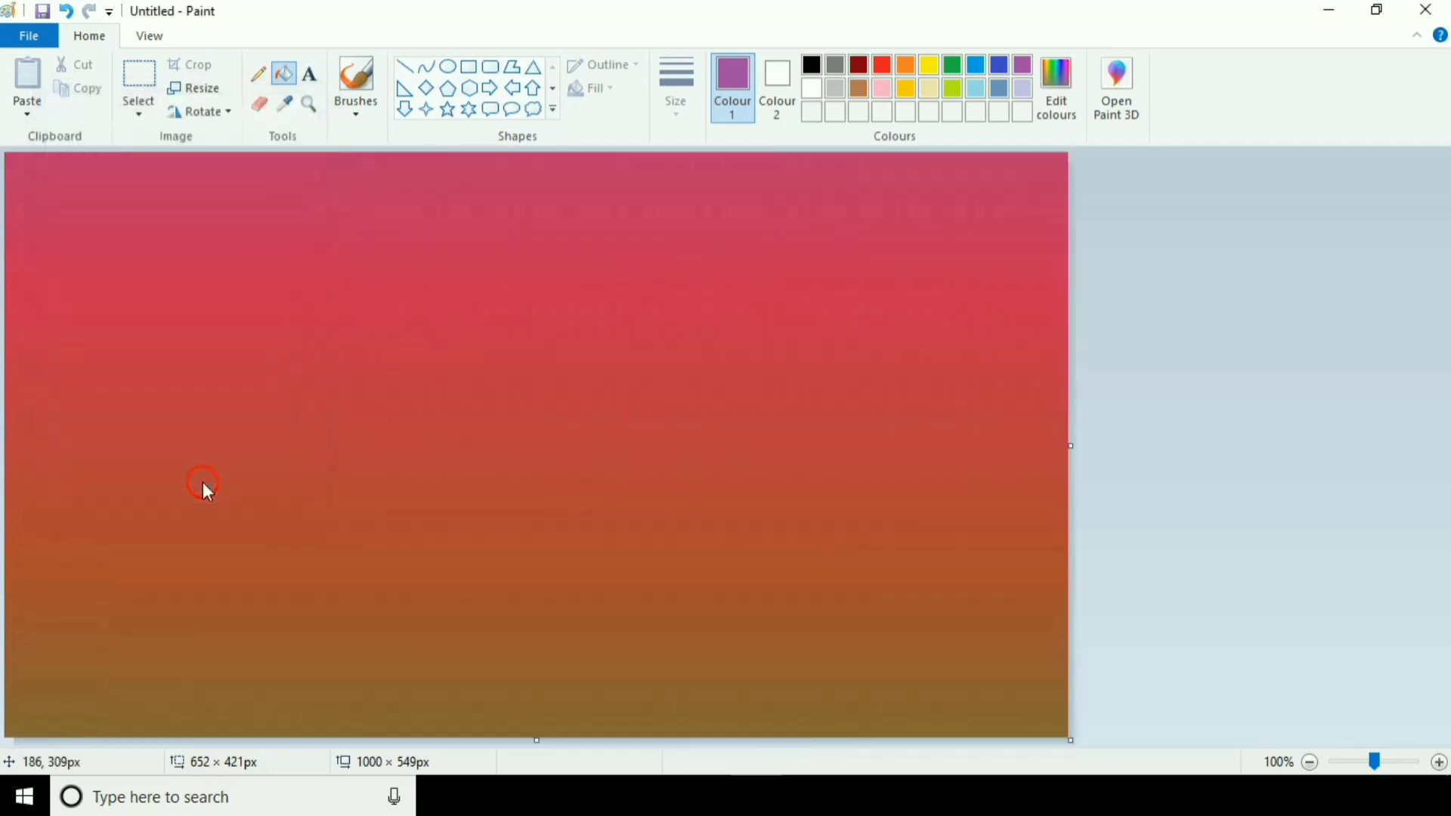
Choose the triangle shape with a solid colour outline and a solid colour fill.
click(540, 67)
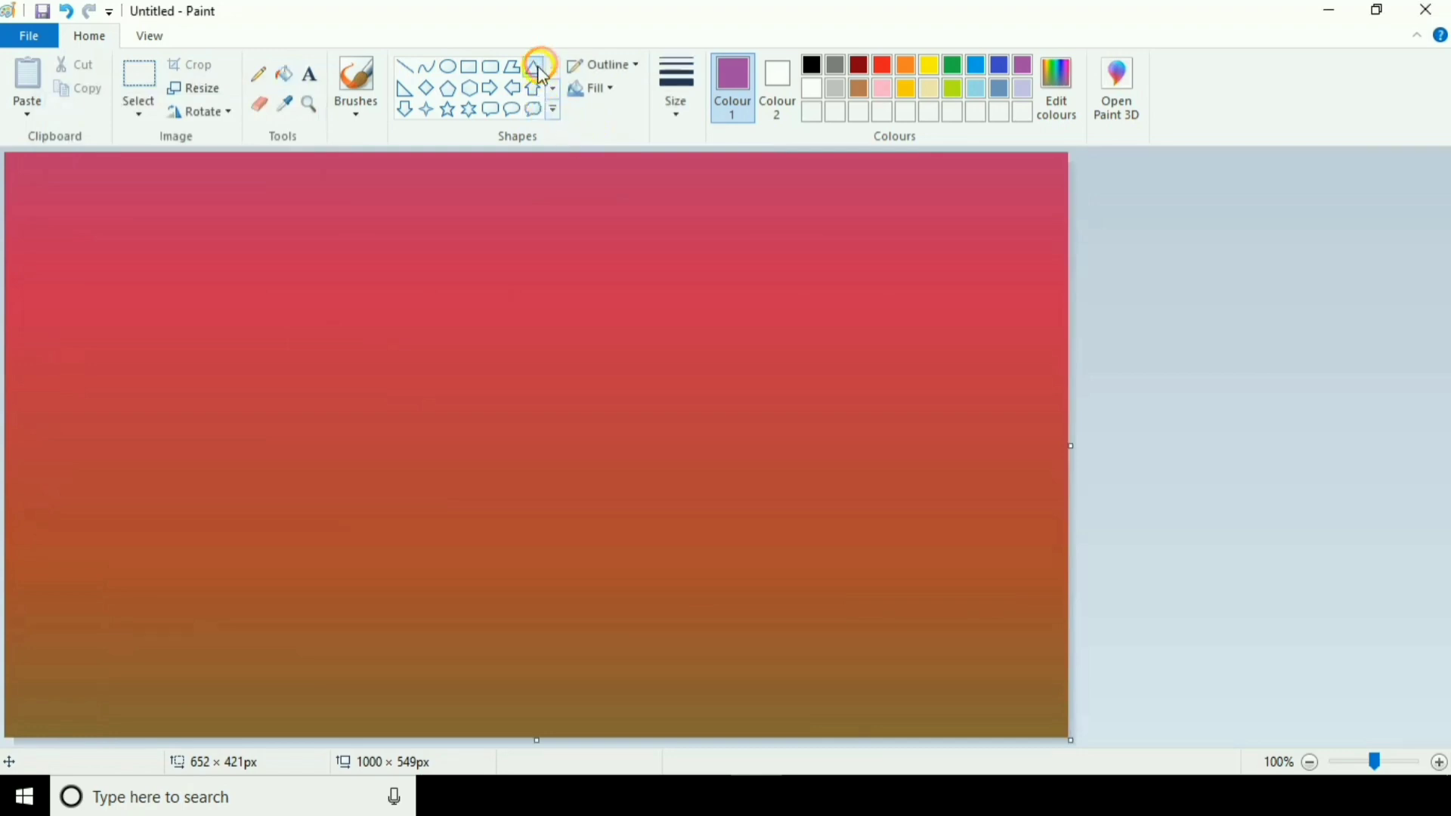
click(637, 67)
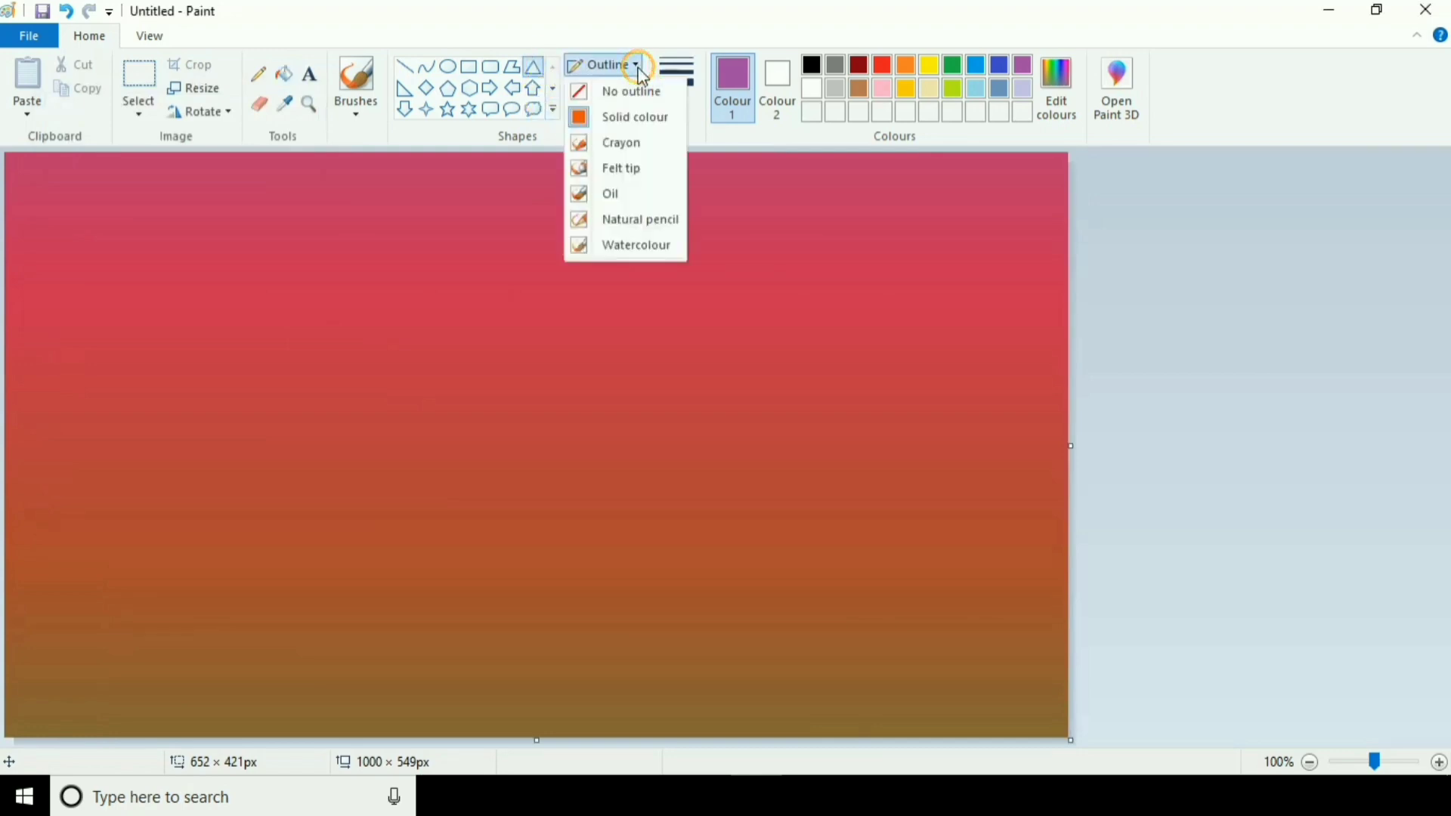
click(637, 120)
click(604, 90)
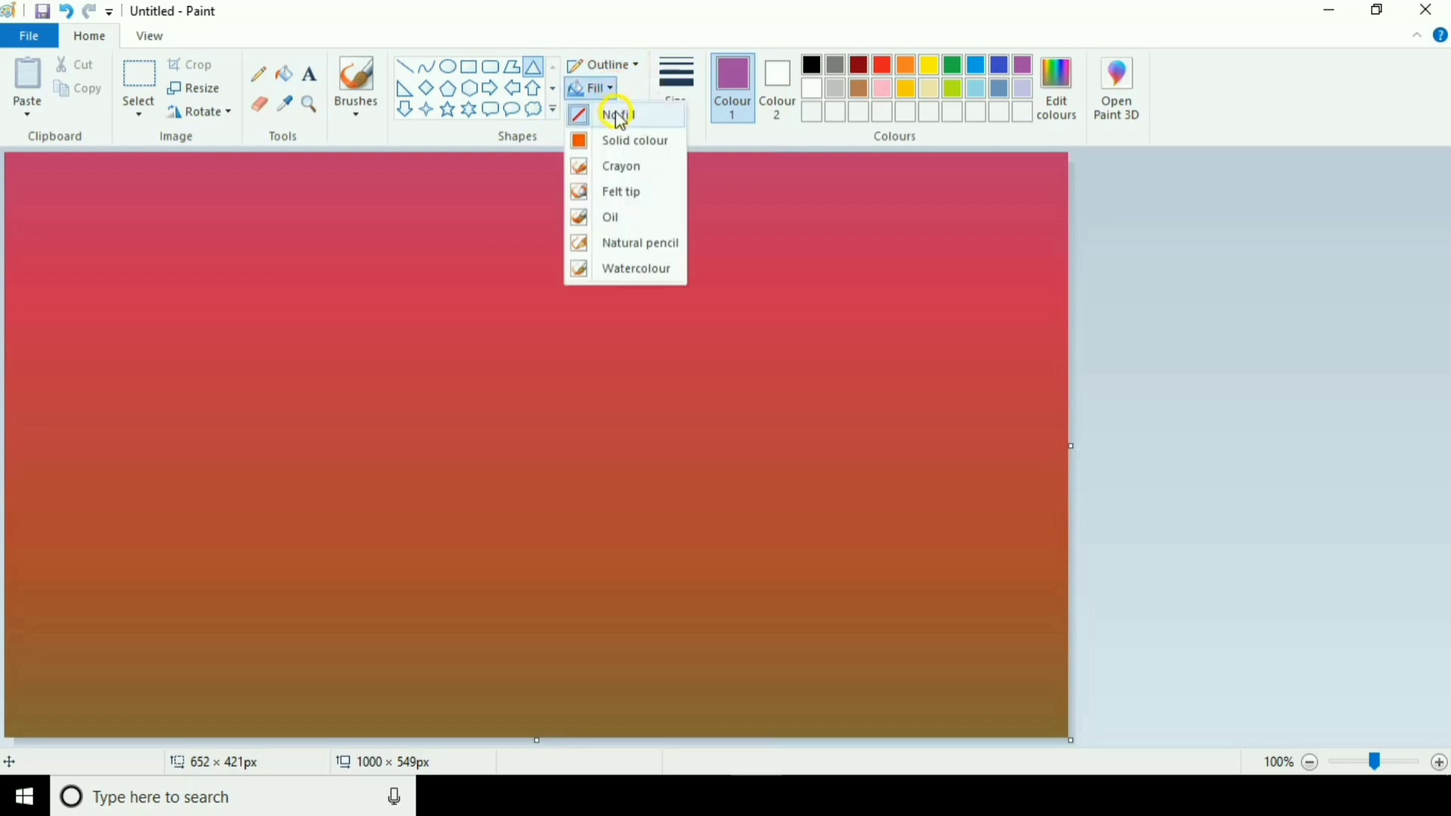
click(635, 142)
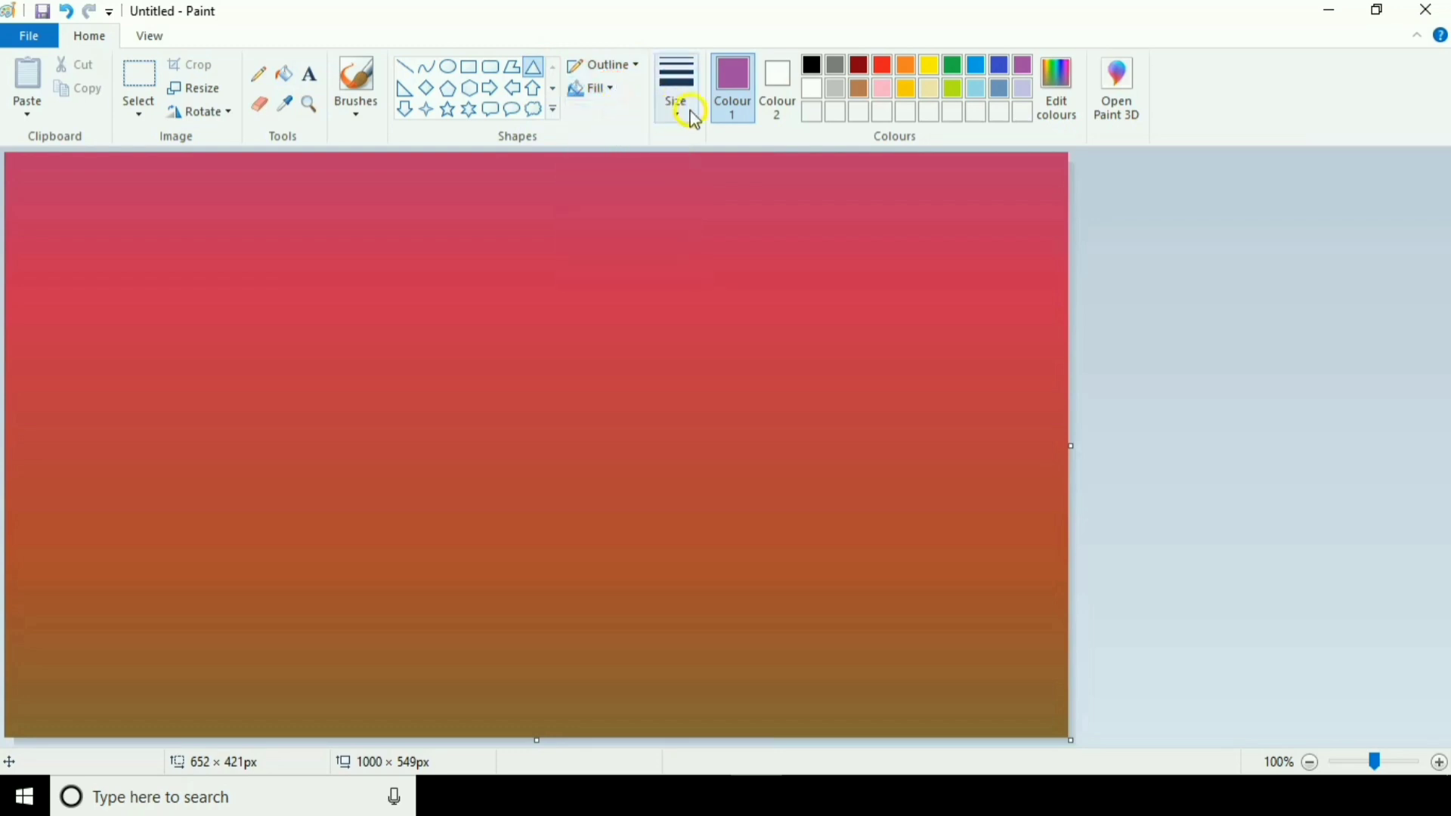
Draw a triangle about 260 × 118 px near the canvas's upper-left corner, with a black outline and green fill.
click(811, 66)
click(783, 83)
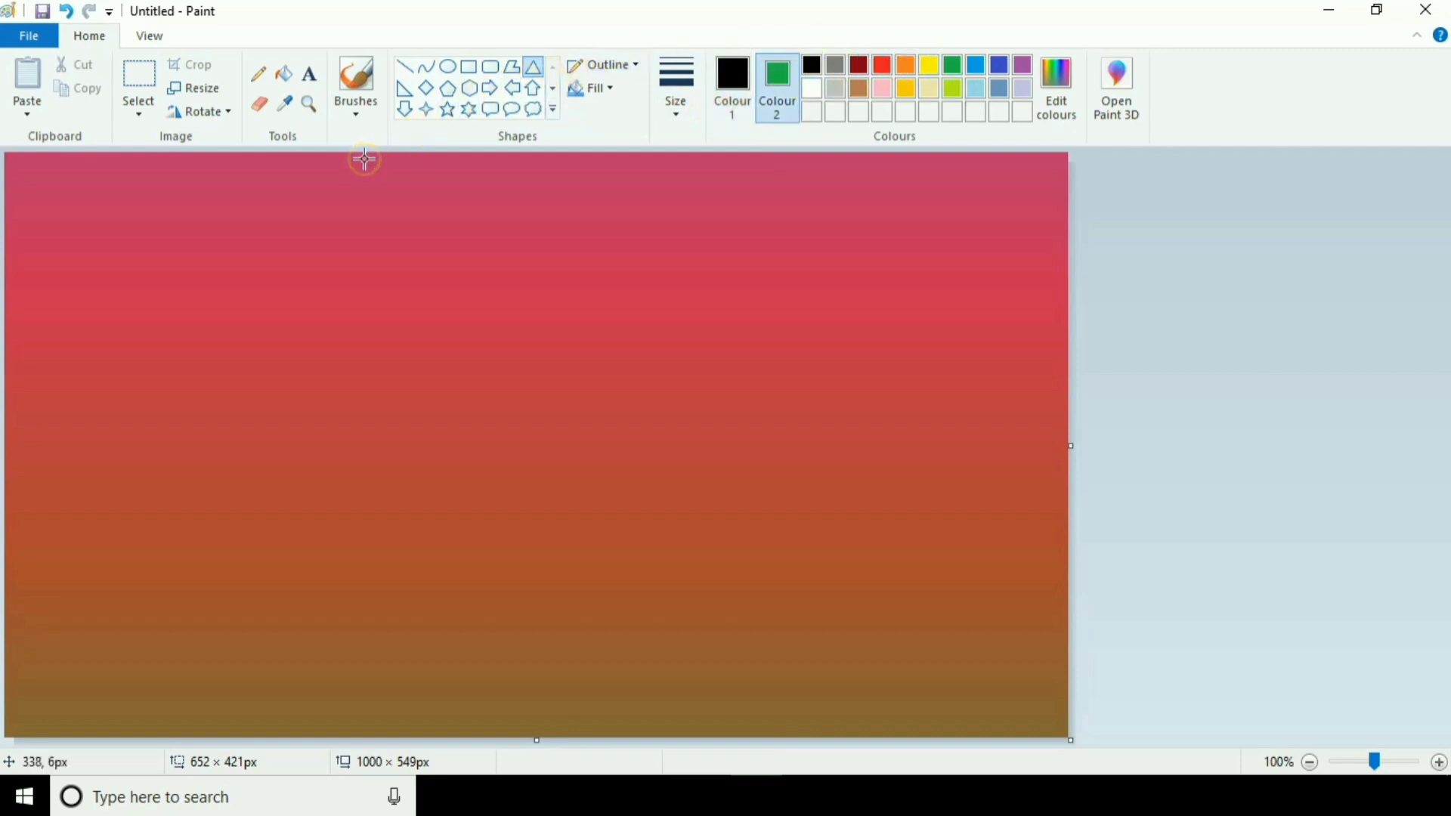
click(40, 198)
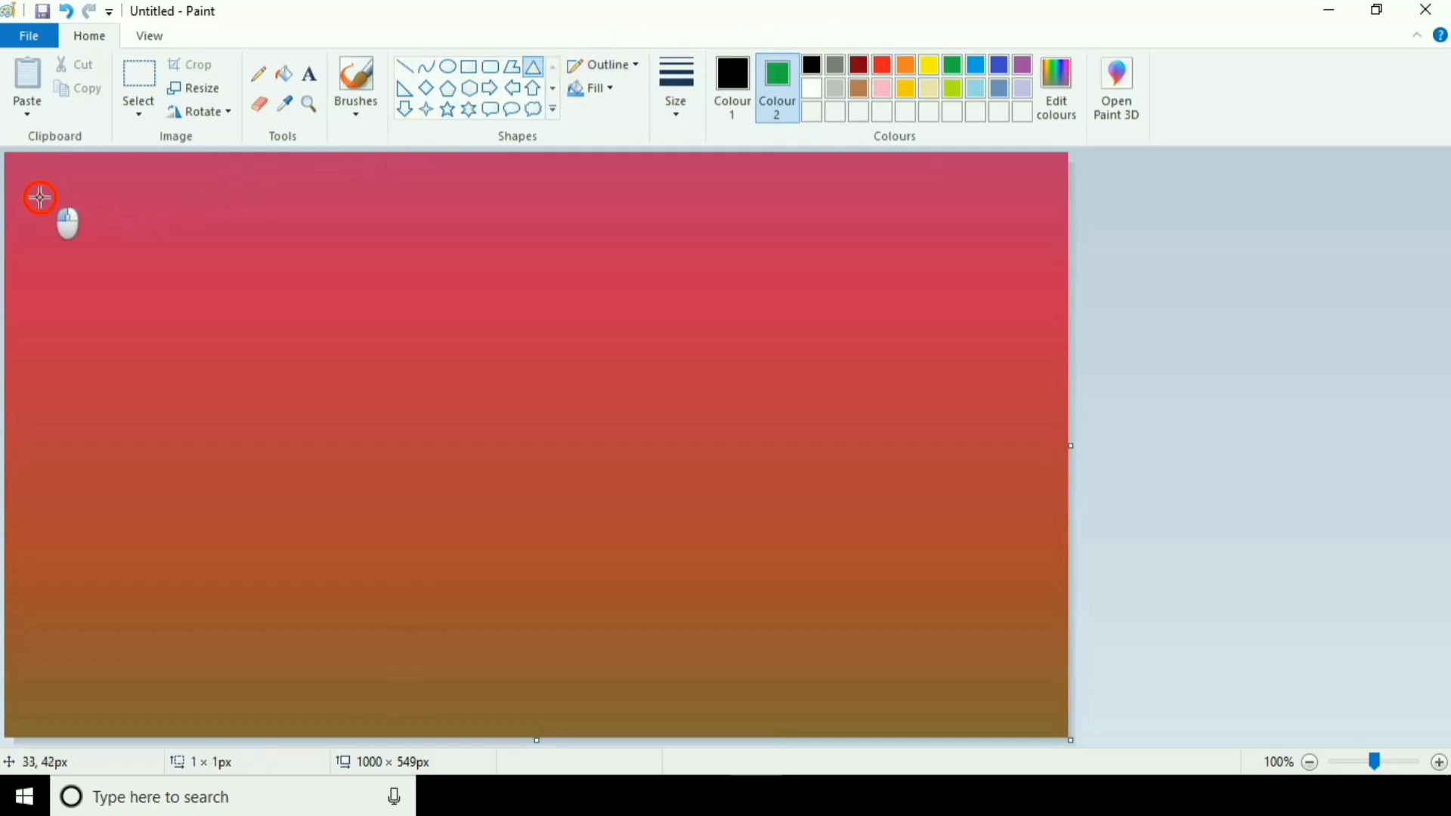
mouse_move(40, 198)
mouse_down()
mouse_move(103, 244)
mouse_move(315, 322)
mouse_up()
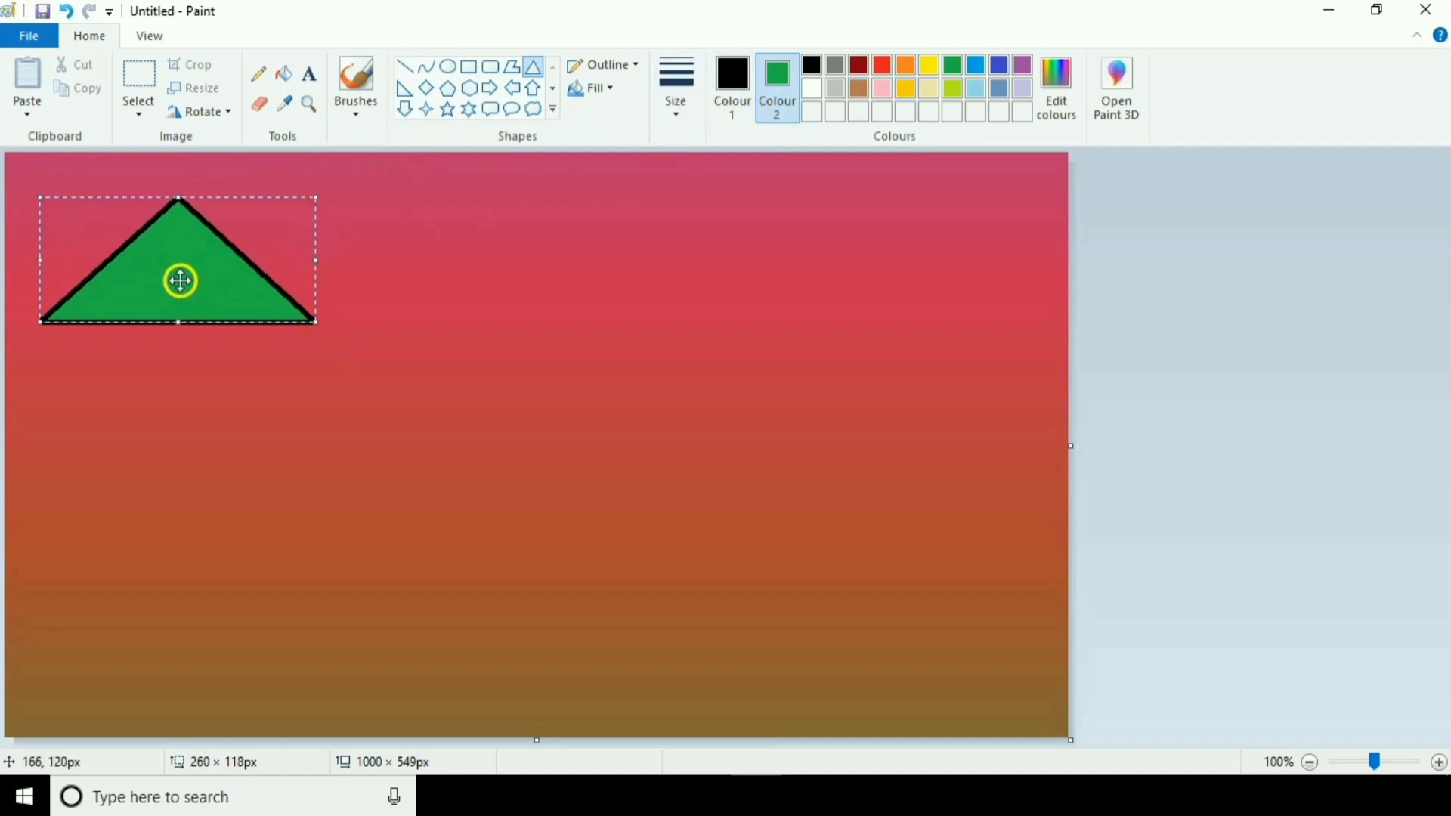
Move the green triangle to the canvas's left edge, resize it to 260 × 94 px, and add a second about 258 × 97 px overlapping its right corner.
drag(180, 281, 147, 298)
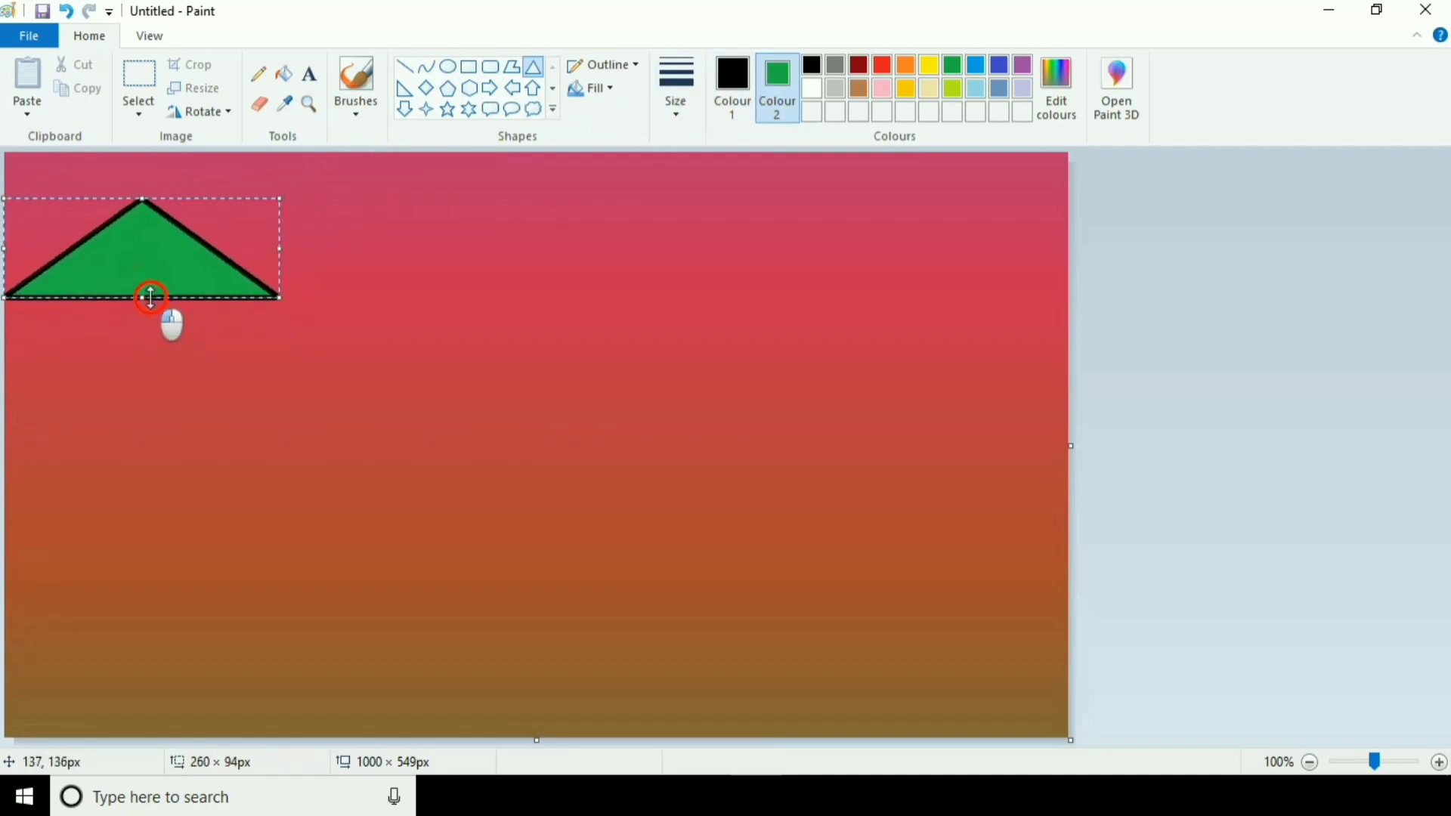
drag(324, 202, 597, 306)
drag(473, 259, 381, 251)
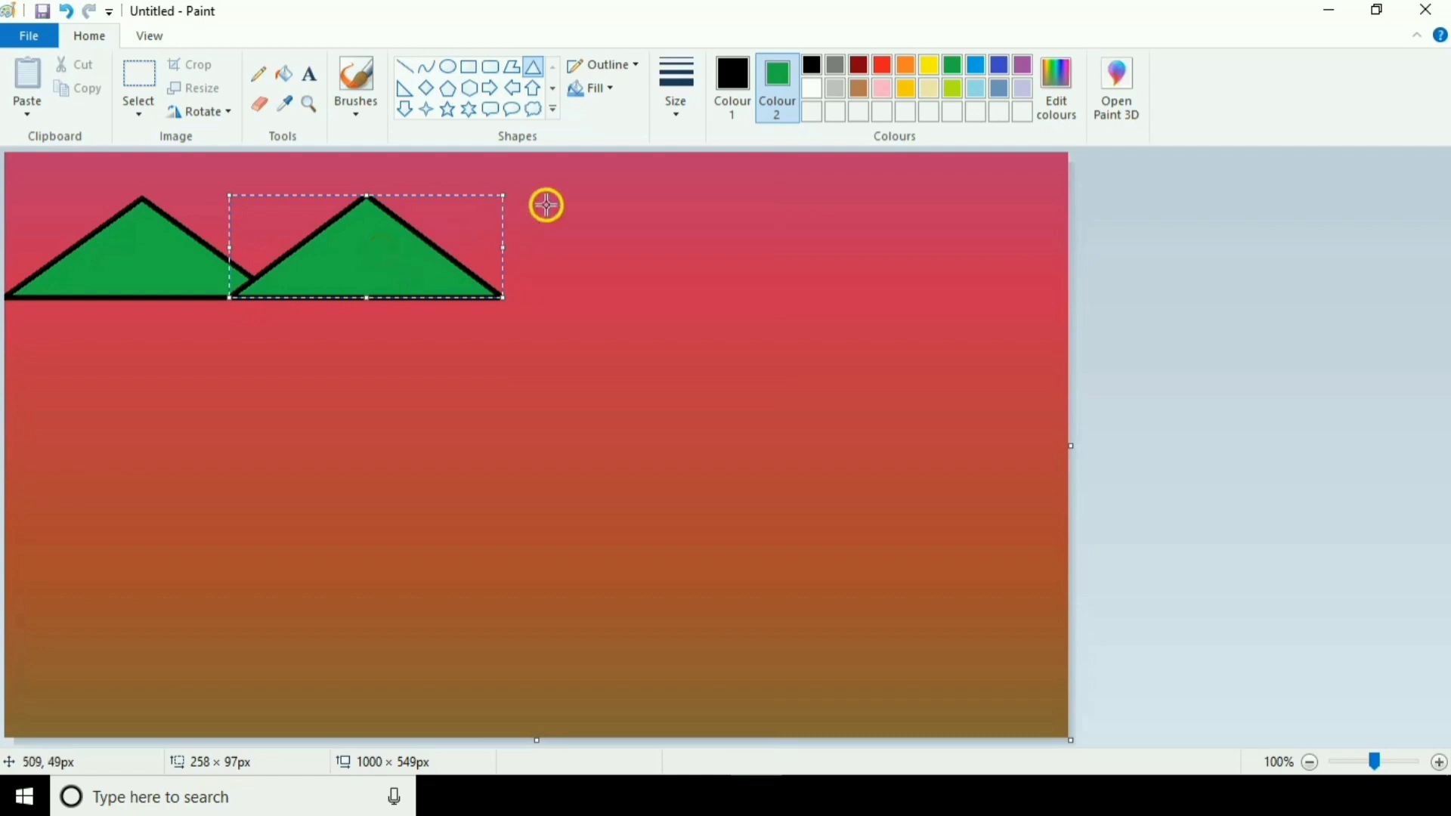
Add a third green triangle with a black outline, about 225 × 94 px, overlapping the second triangle's right corner on the same baseline.
mouse_move(546, 200)
mouse_down()
mouse_move(627, 265)
mouse_move(799, 298)
mouse_up()
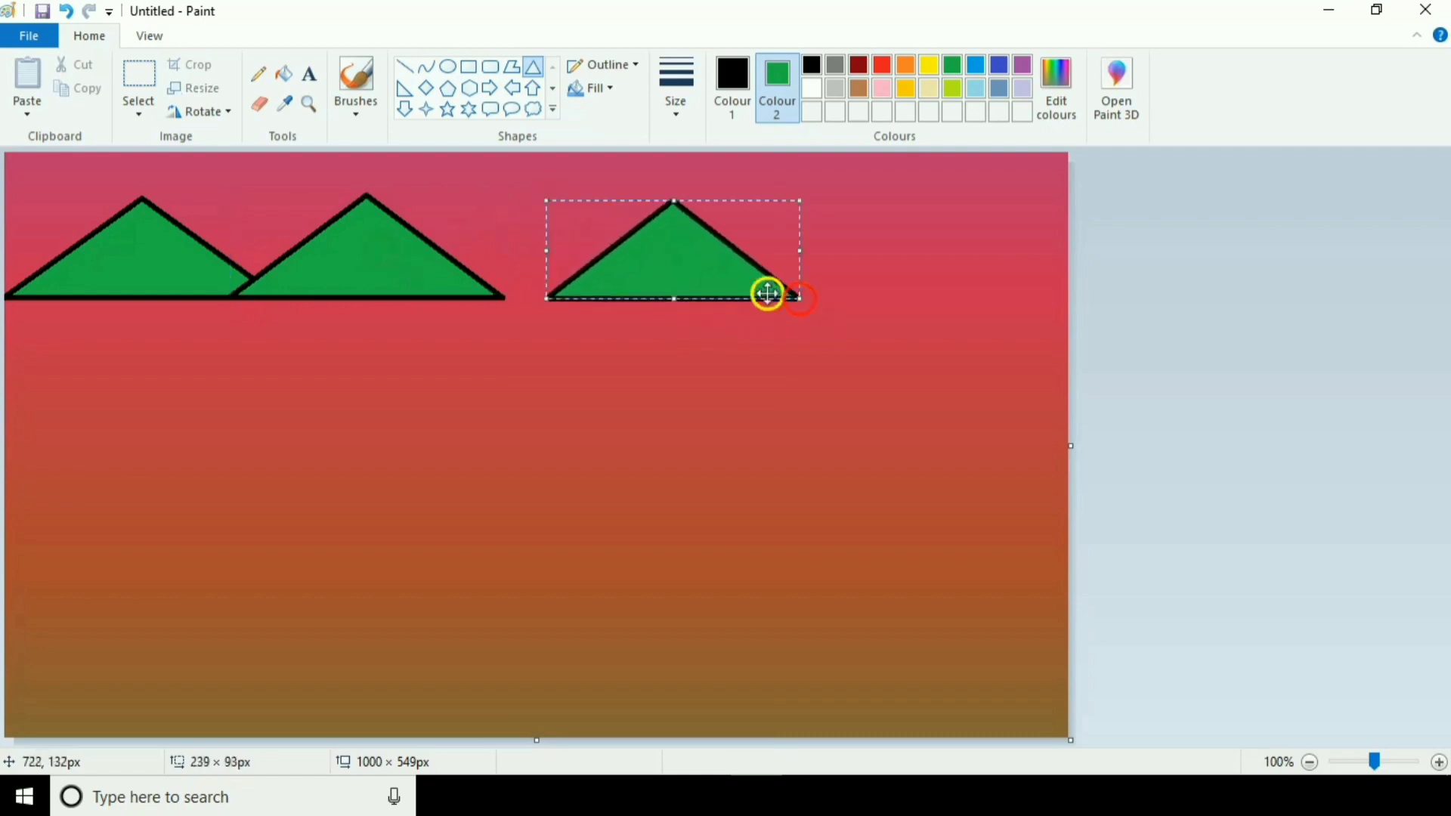
drag(685, 254, 602, 245)
drag(457, 199, 695, 297)
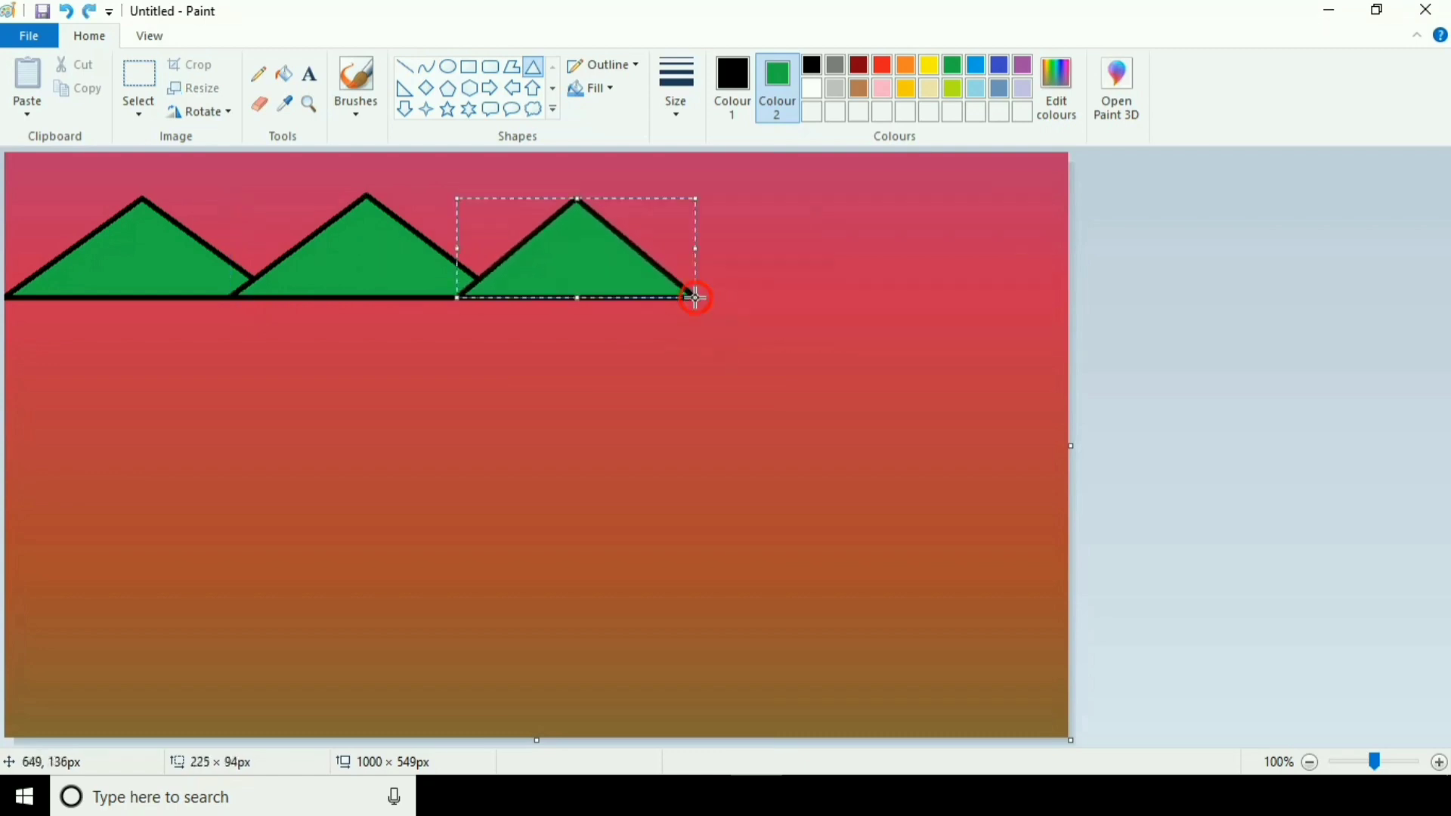
Extend the mountain row to the canvas's right edge with two more overlapping green triangles, the first of them about 230 × 104 px.
click(763, 204)
drag(686, 186, 932, 296)
drag(817, 253, 786, 254)
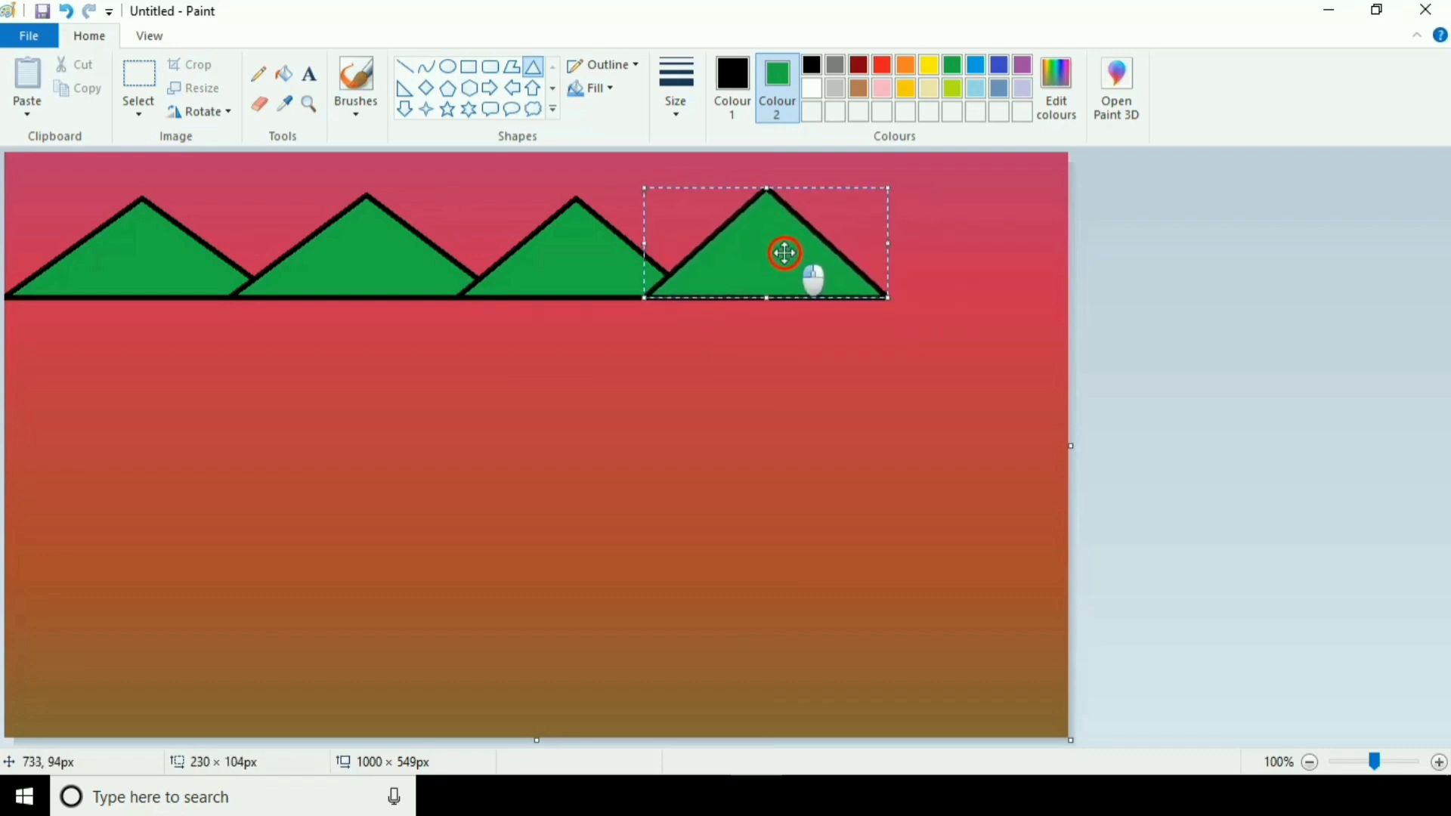
click(785, 331)
drag(823, 195, 1069, 298)
click(961, 382)
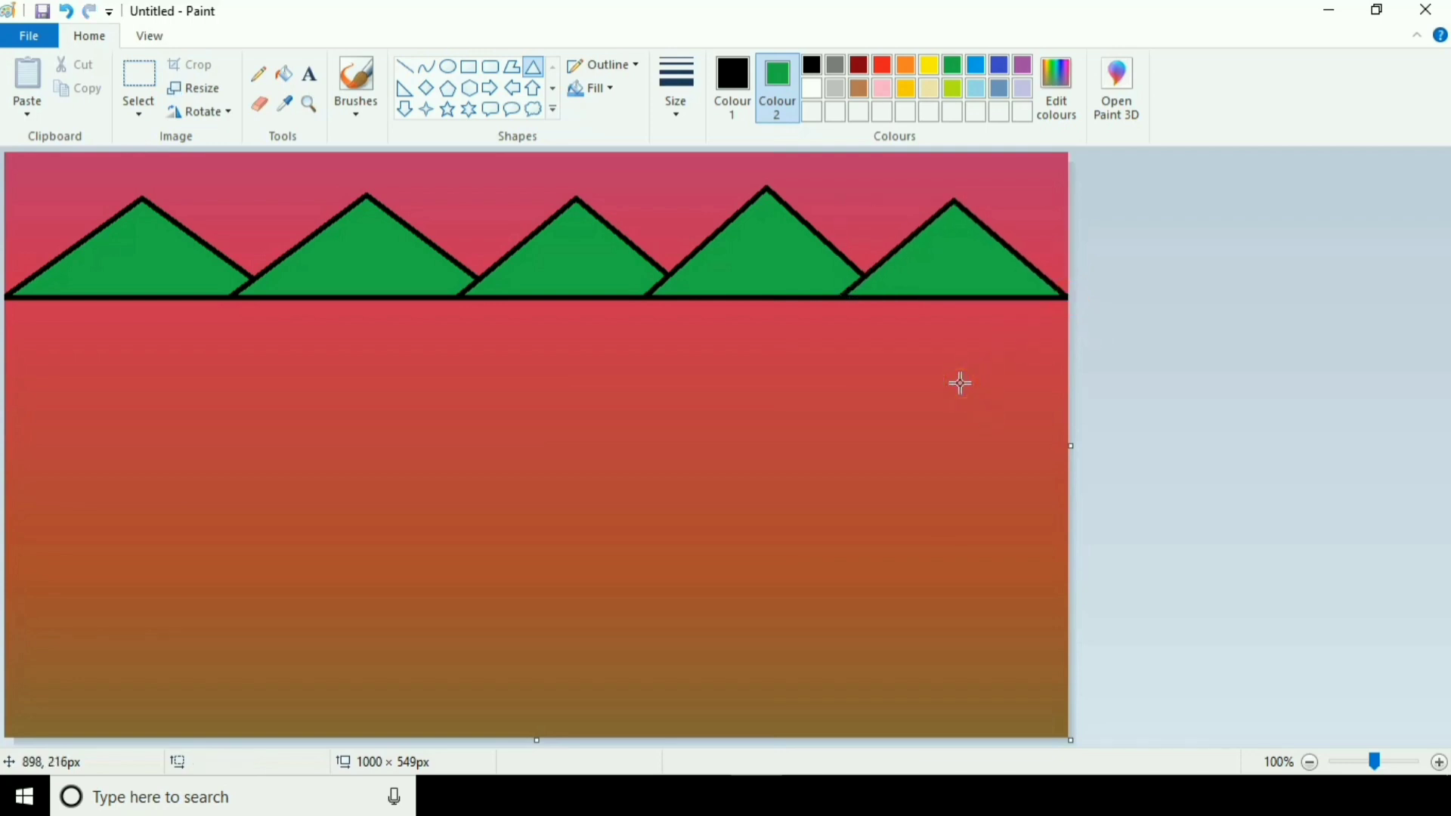
Set Colour 2 to white and Colour 1 to yellow.
click(815, 90)
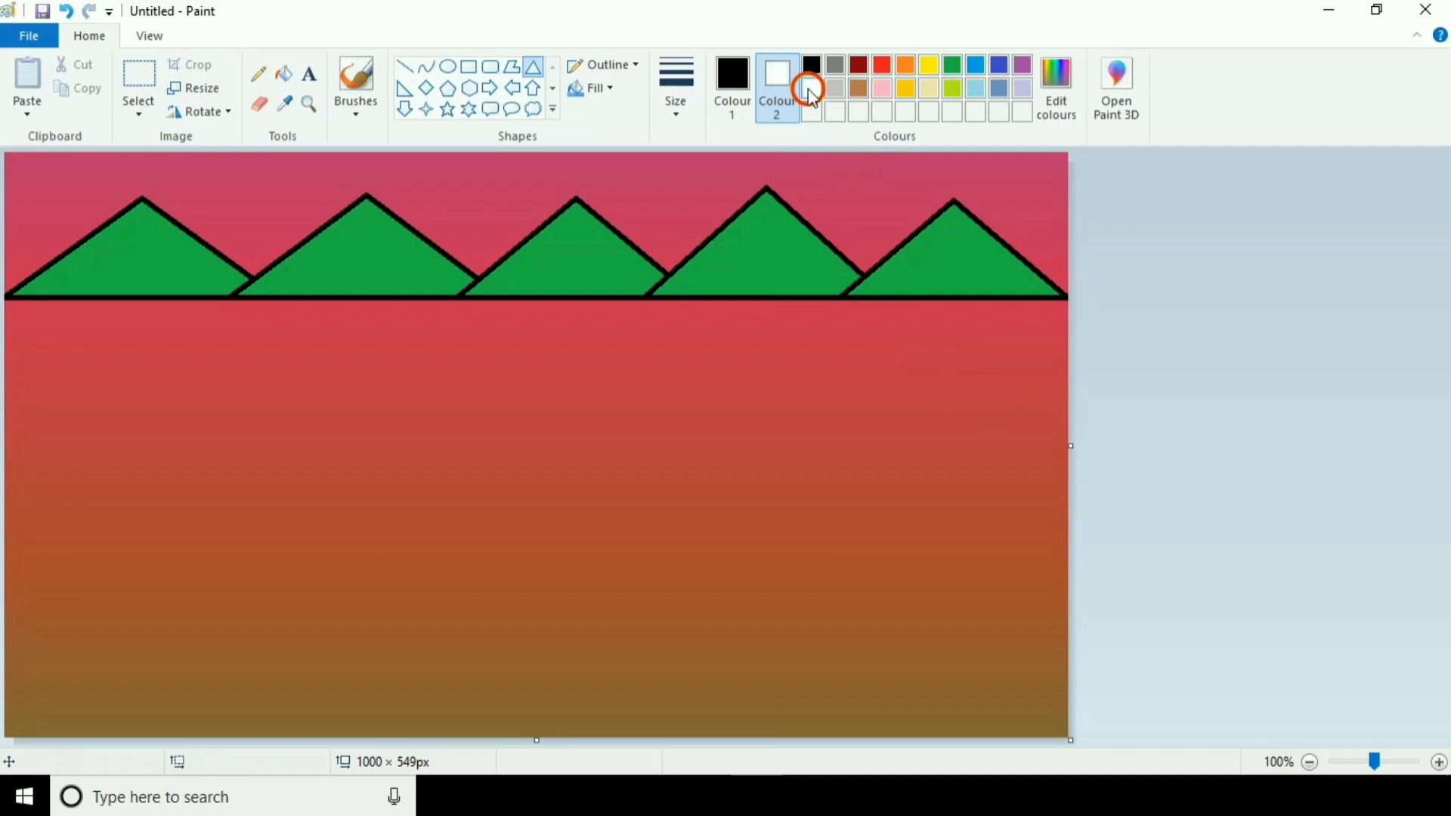
click(752, 87)
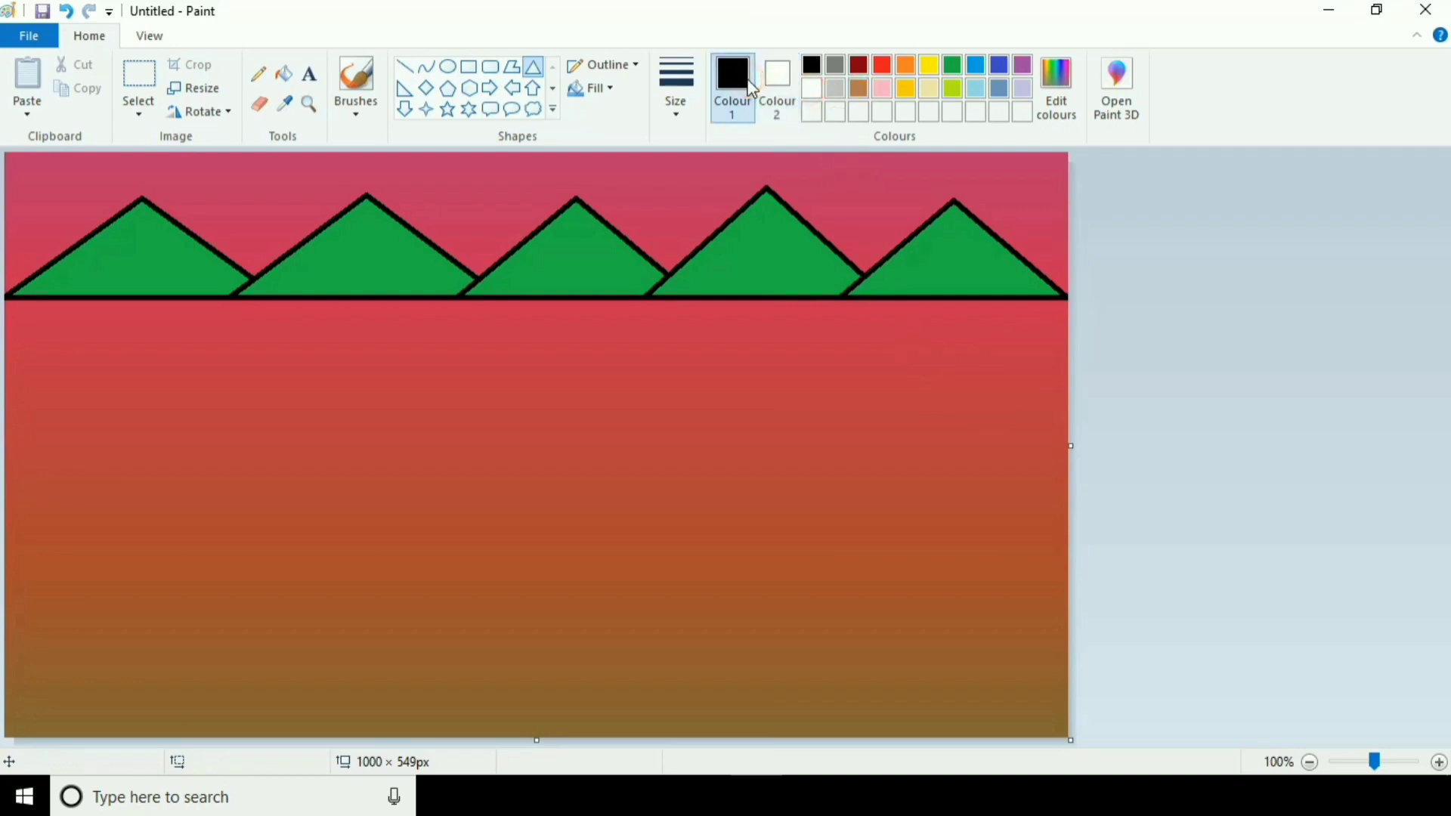
click(883, 89)
click(931, 66)
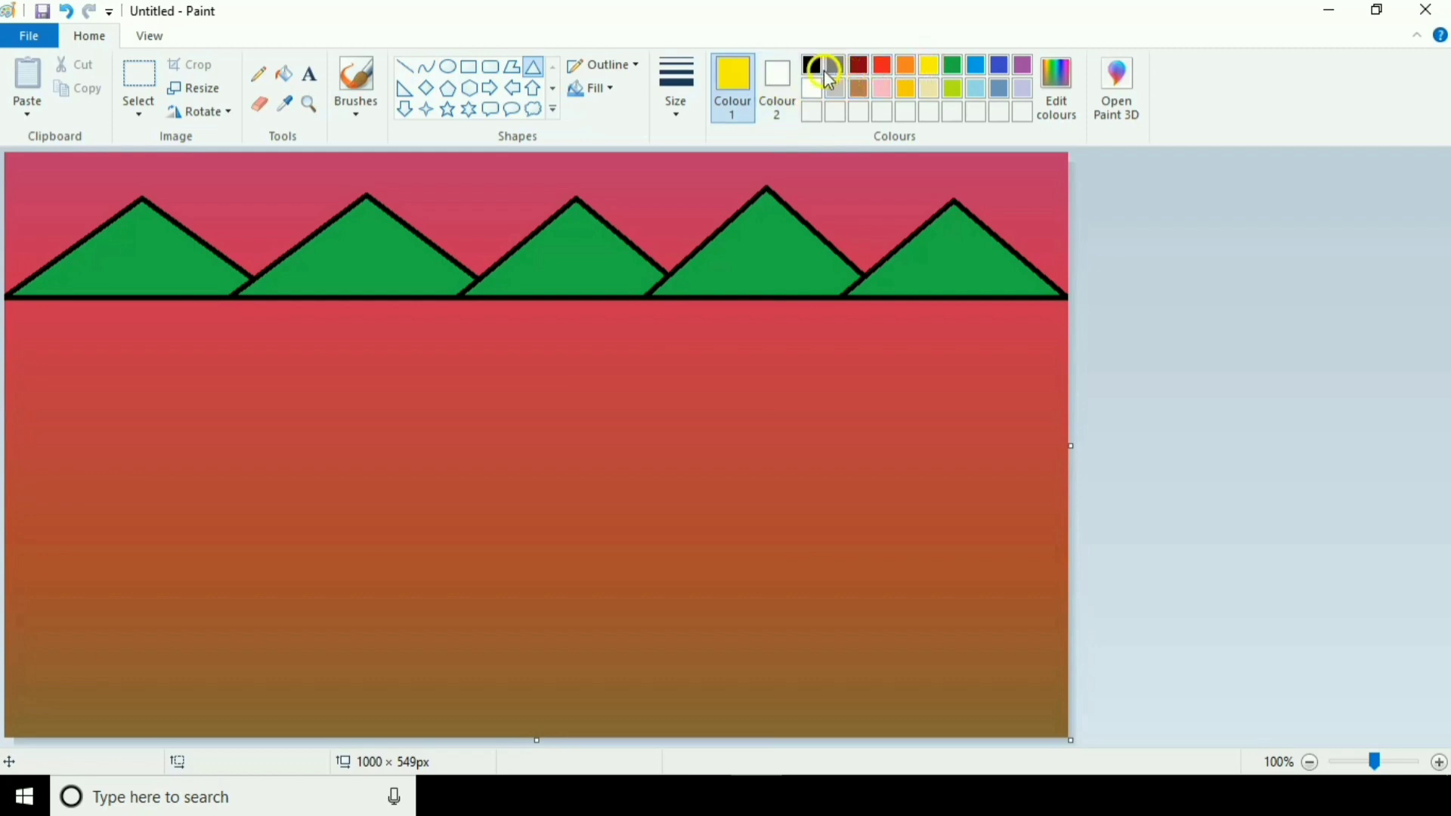
Draw a yellow arc about 62 × 11 px between the second and third mountains and fill the gap beneath it yellow to form a sun.
click(421, 68)
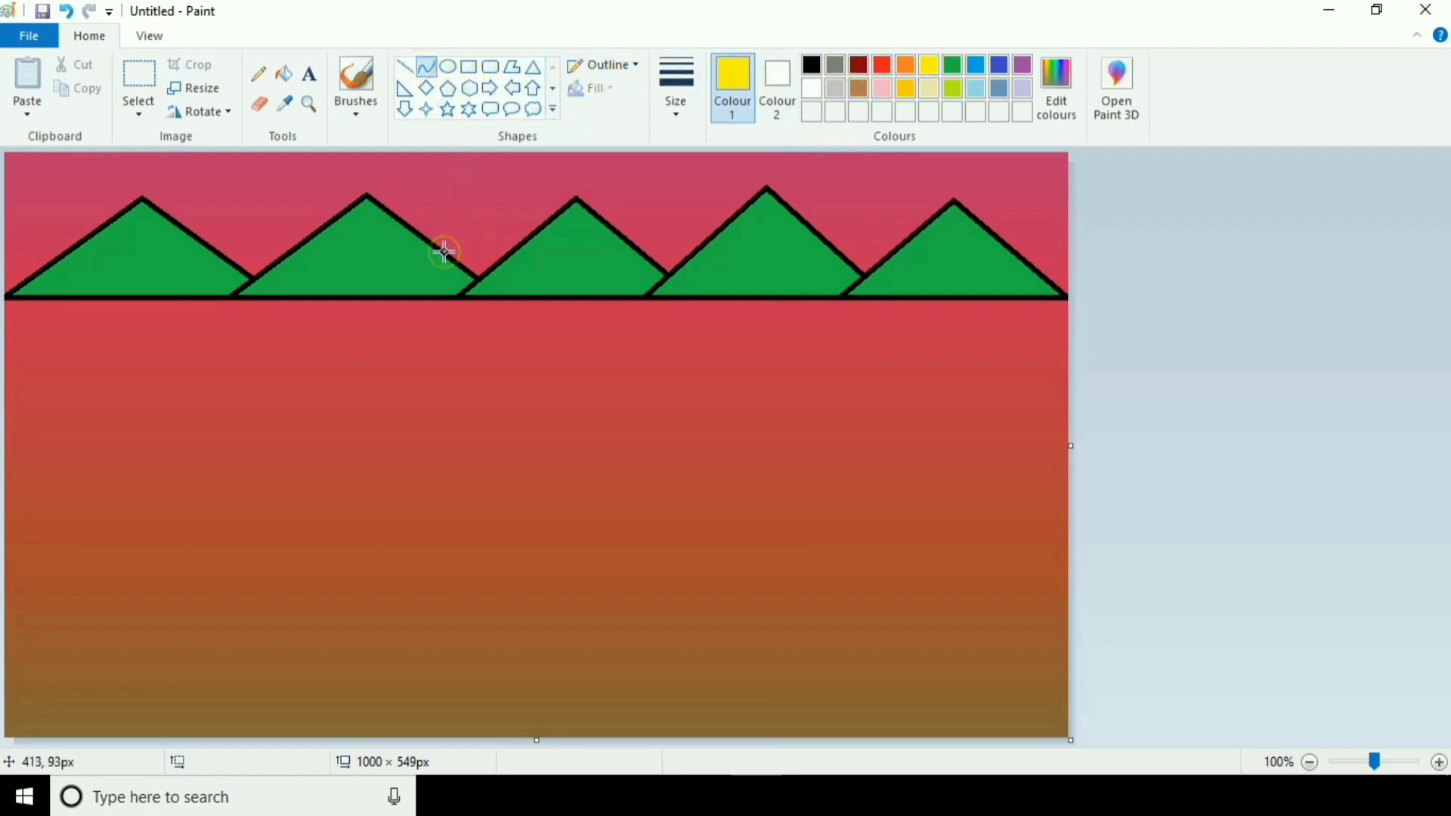
mouse_move(444, 251)
mouse_down()
mouse_move(507, 251)
mouse_move(476, 241)
mouse_up()
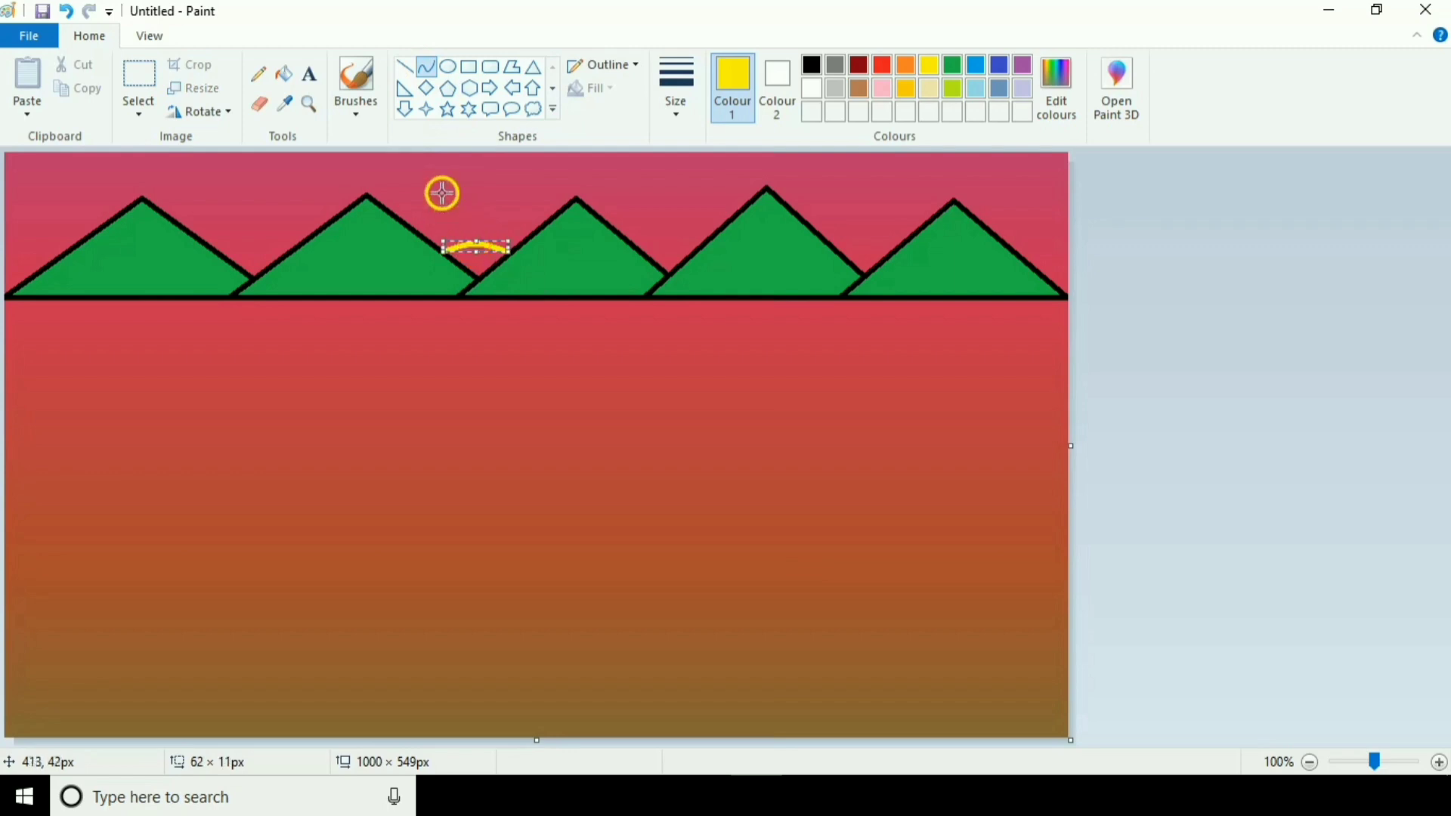
click(284, 74)
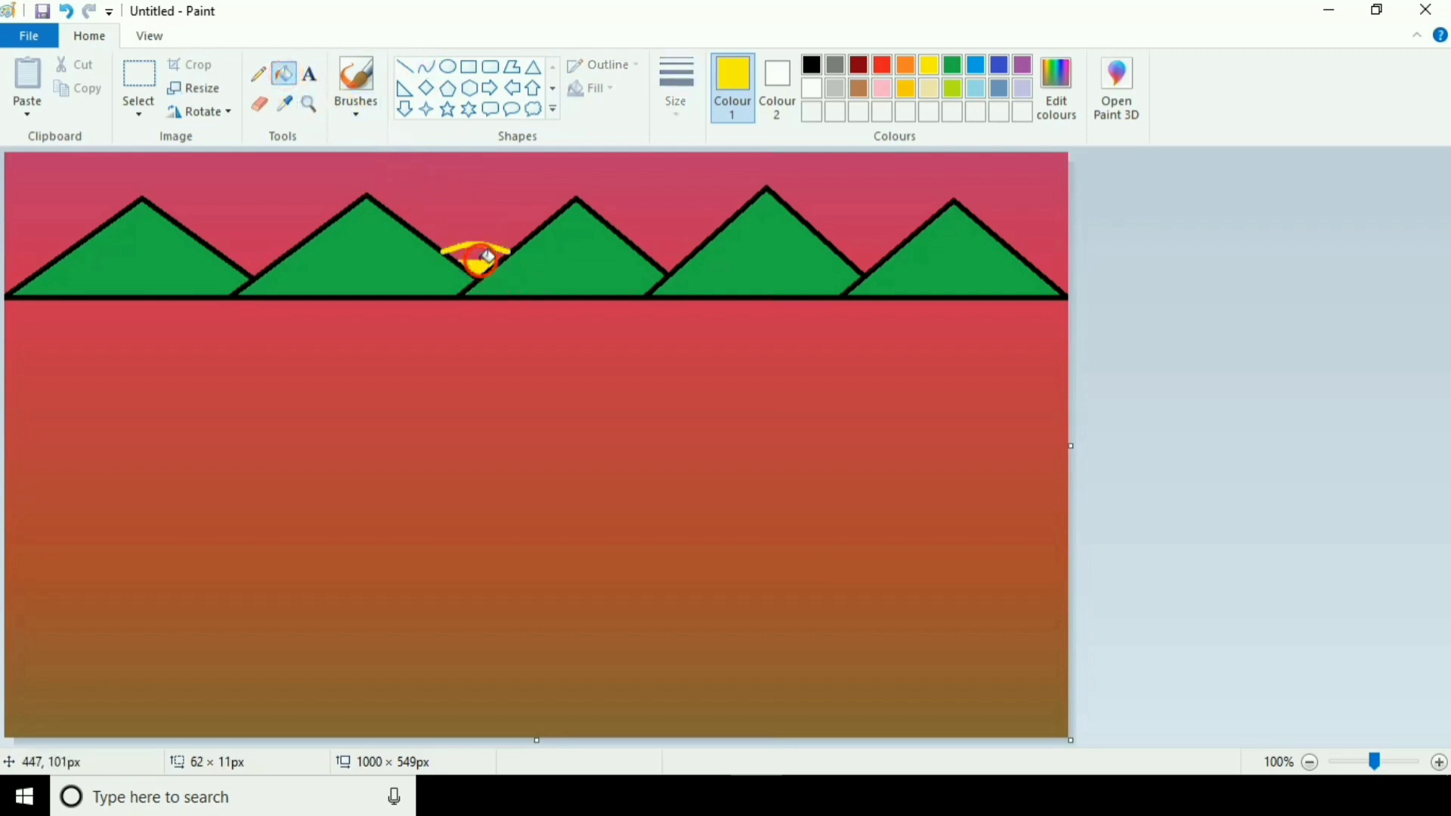
click(481, 259)
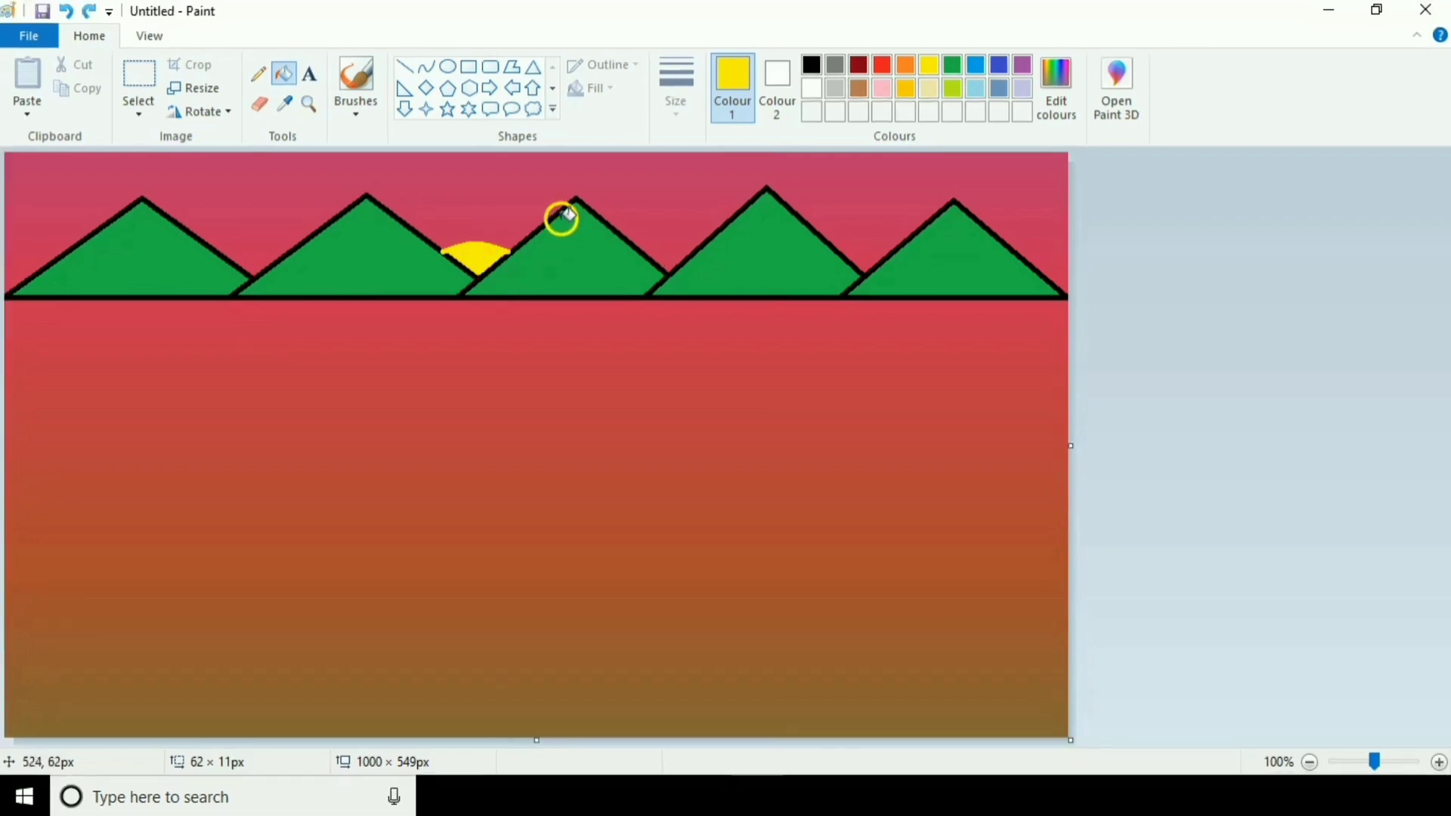
Redraw the mountain edges on both sides of the sun with straight black lines to cover the overlapping yellow.
click(412, 74)
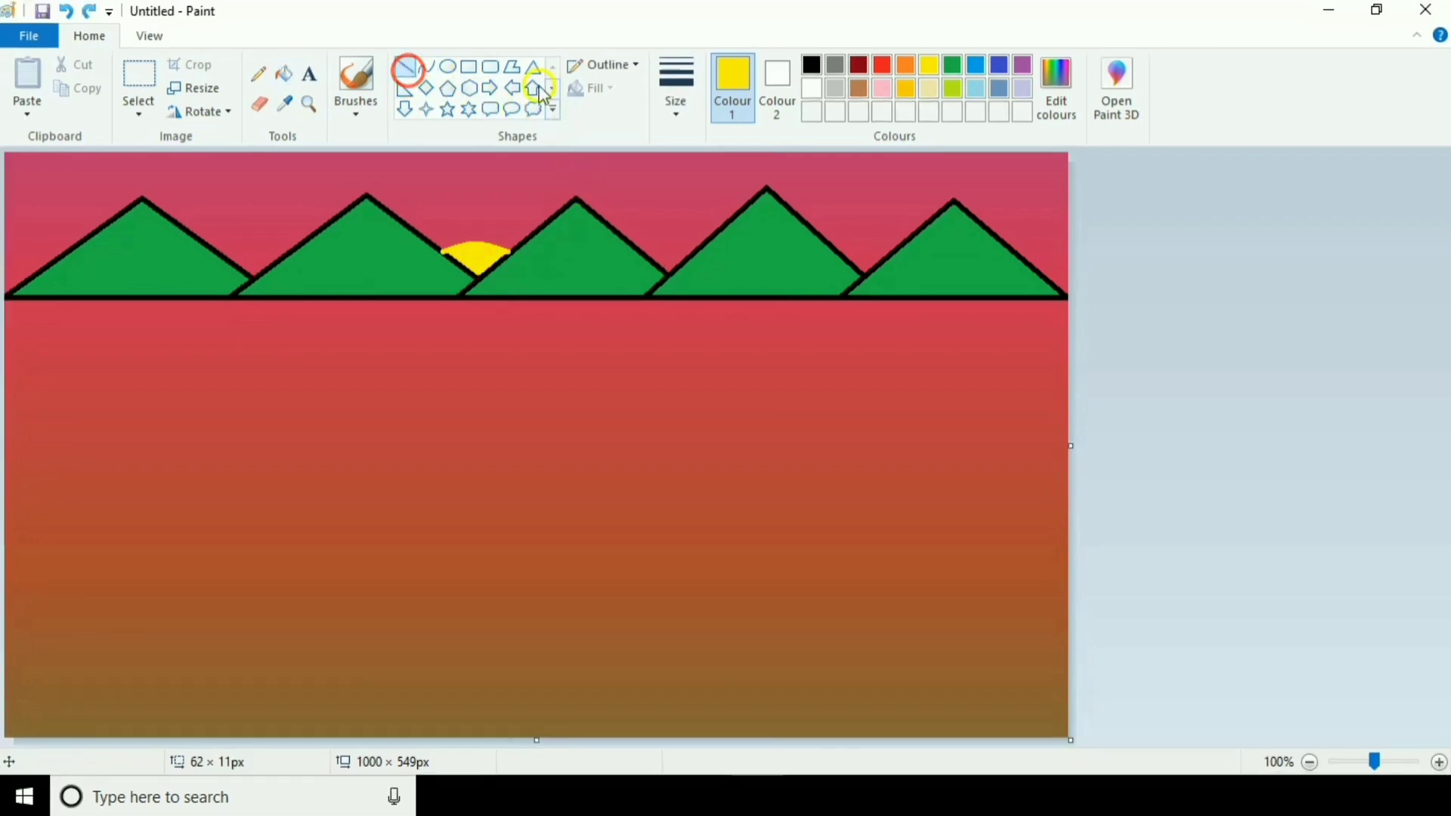
click(811, 65)
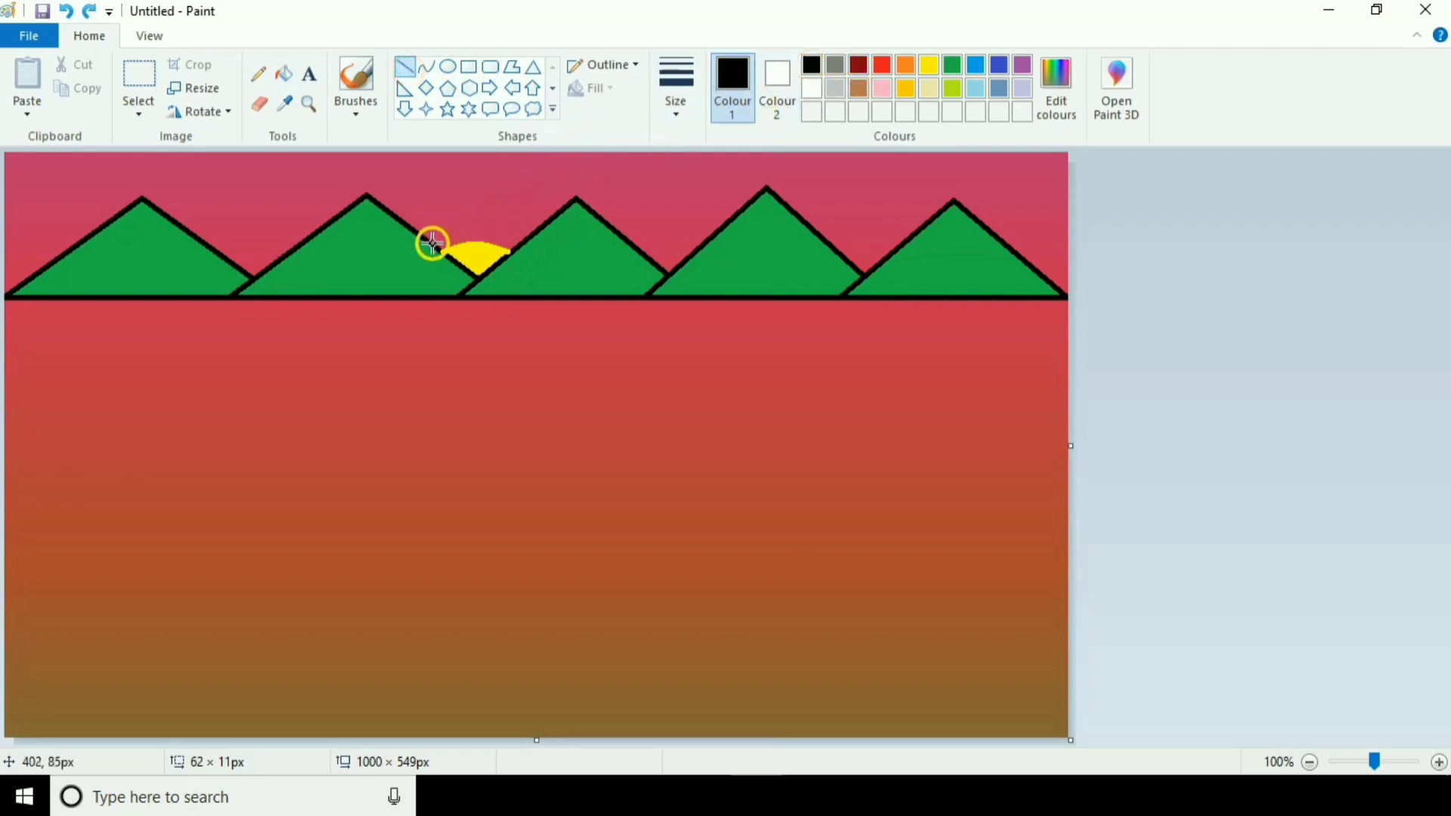
mouse_move(432, 243)
mouse_down()
mouse_move(461, 268)
mouse_move(523, 239)
mouse_up()
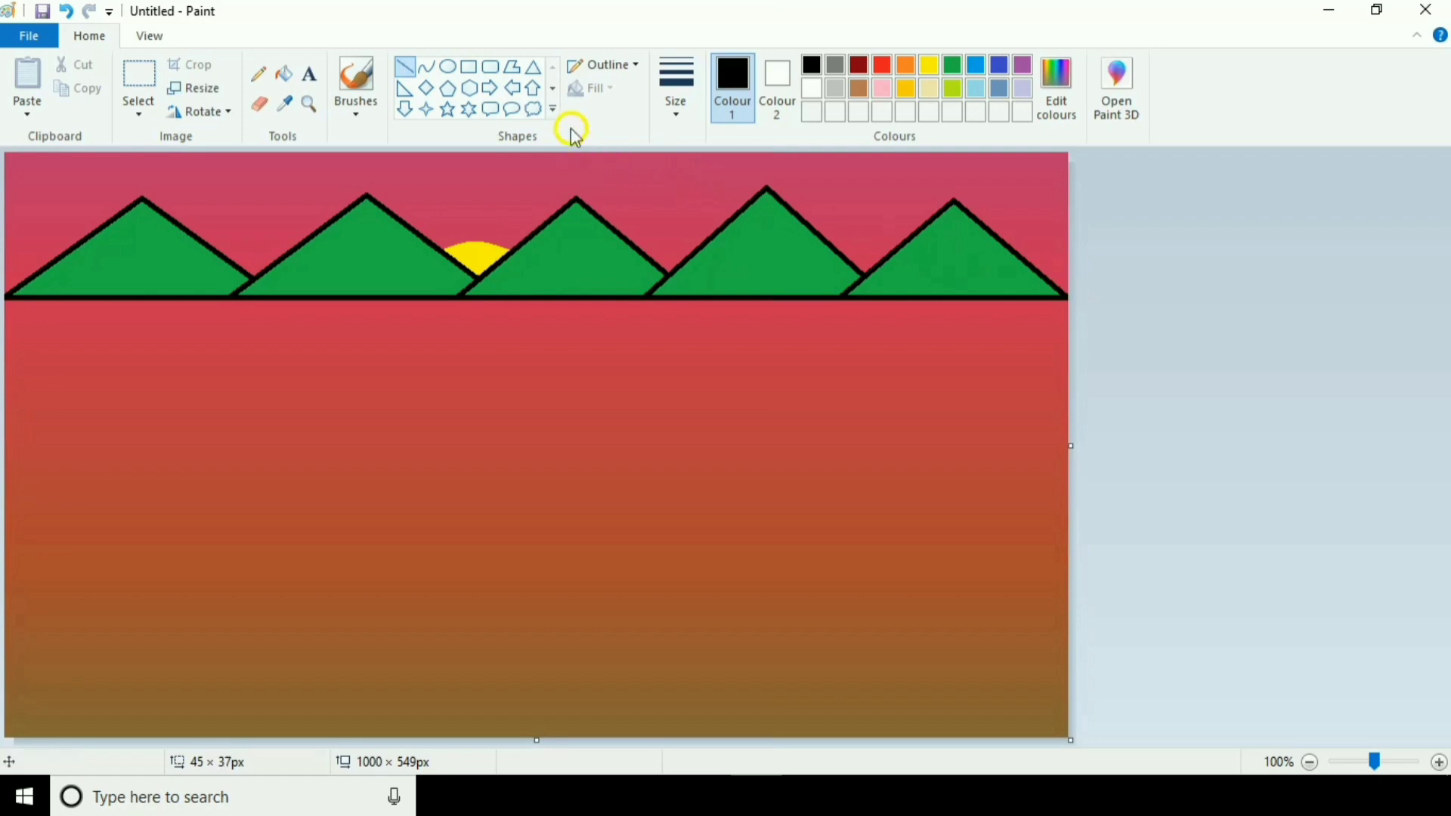
Draw short straight yellow rays radiating from the top of the sun between the second and third mountains.
click(402, 64)
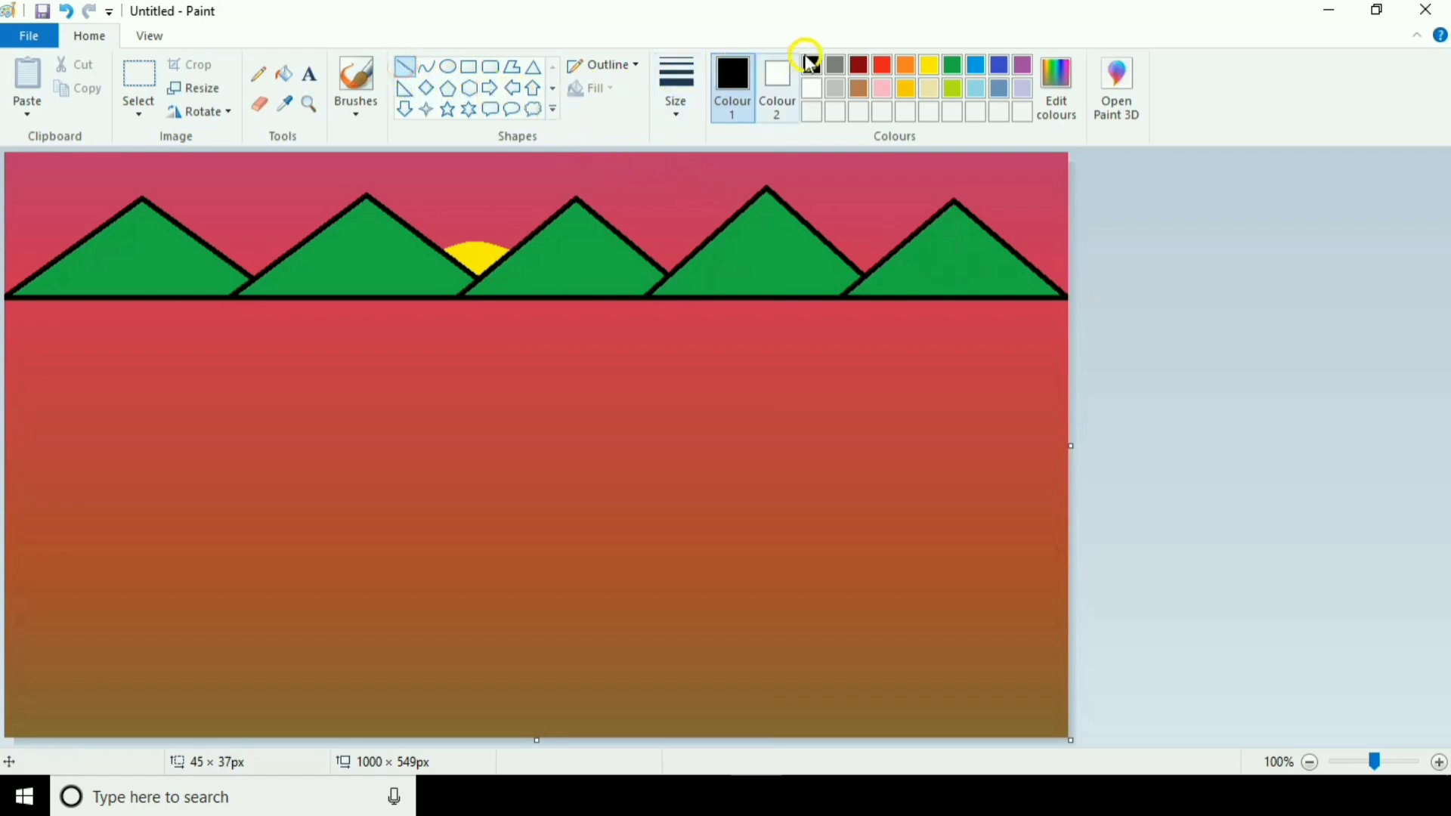
click(926, 66)
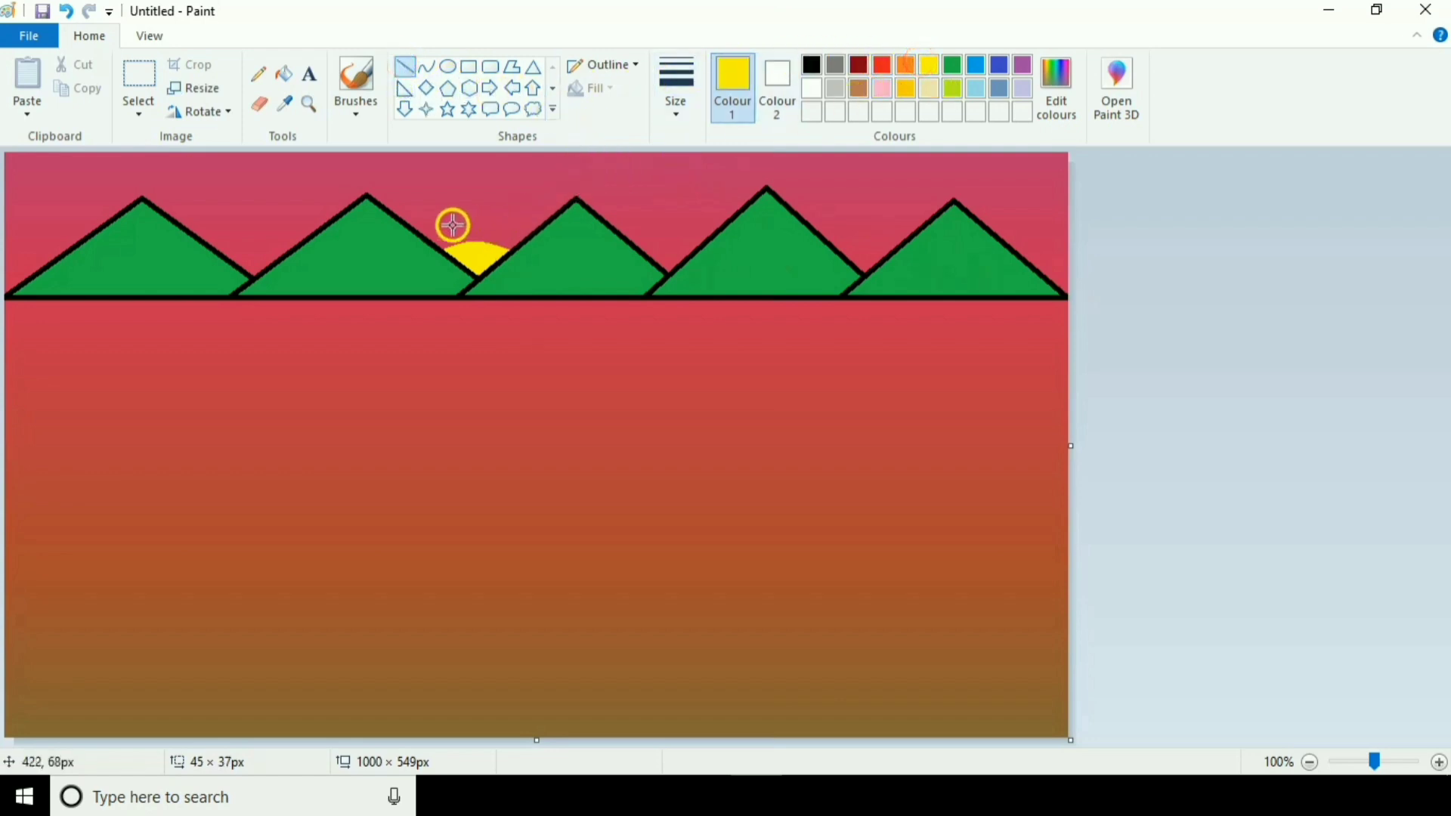
mouse_move(438, 233)
mouse_down()
mouse_move(456, 253)
mouse_move(459, 238)
mouse_up()
mouse_move(460, 235)
mouse_down()
mouse_move(452, 258)
mouse_move(475, 216)
mouse_move(474, 254)
mouse_move(514, 230)
mouse_up()
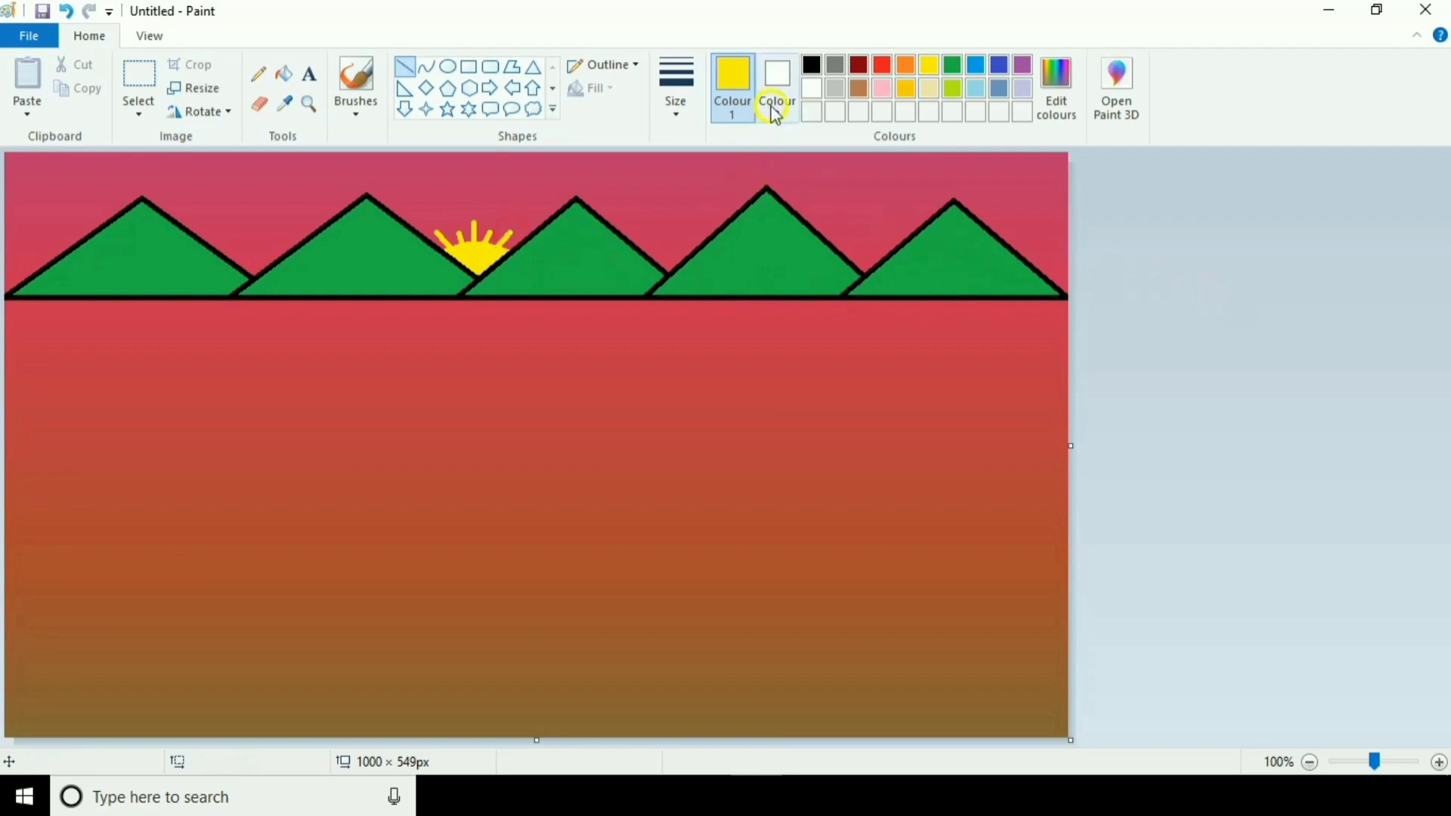
Choose the Pencil with black as Colour 1 and the thickest line size.
click(810, 67)
click(679, 112)
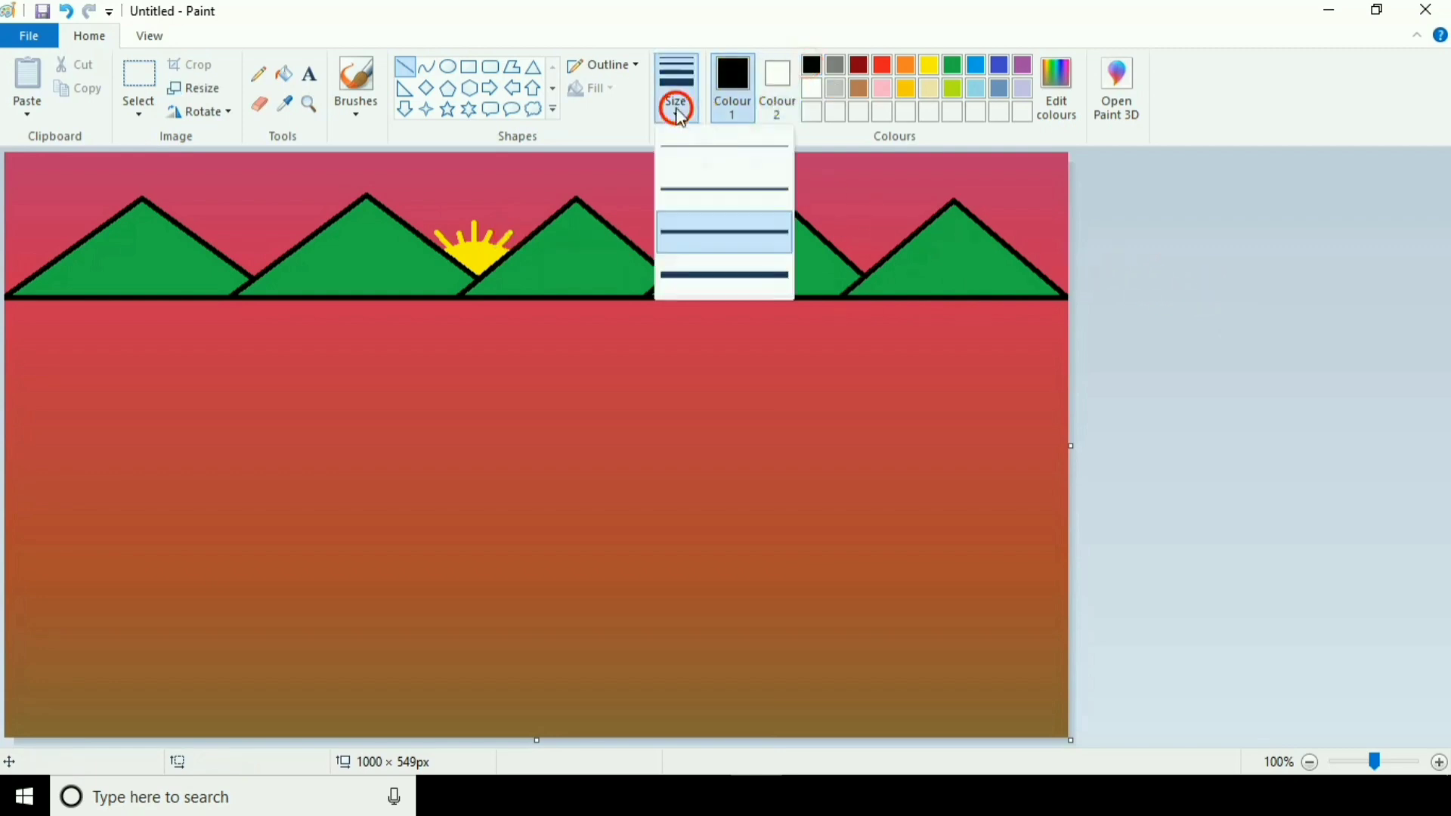
click(700, 227)
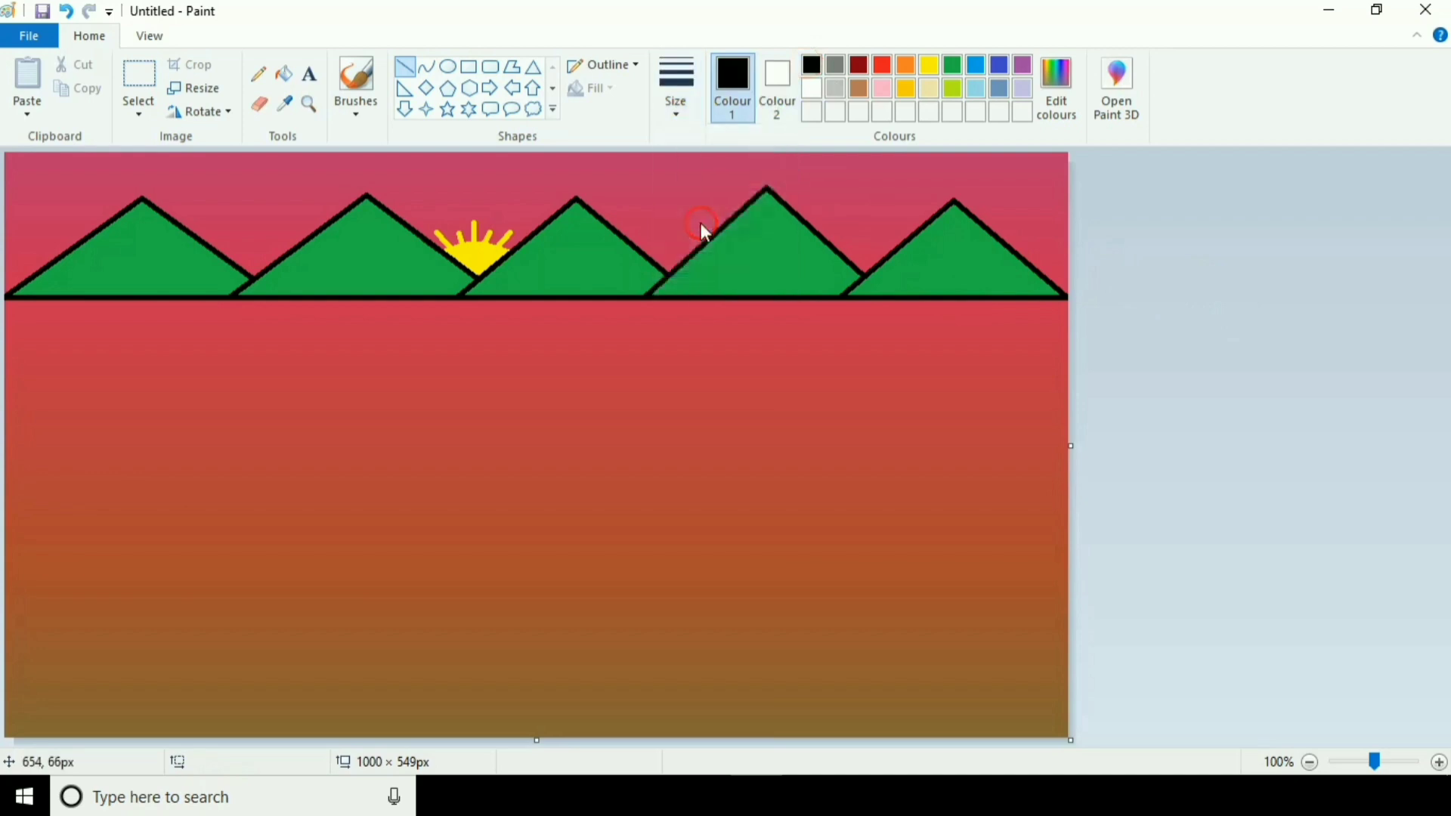
click(262, 72)
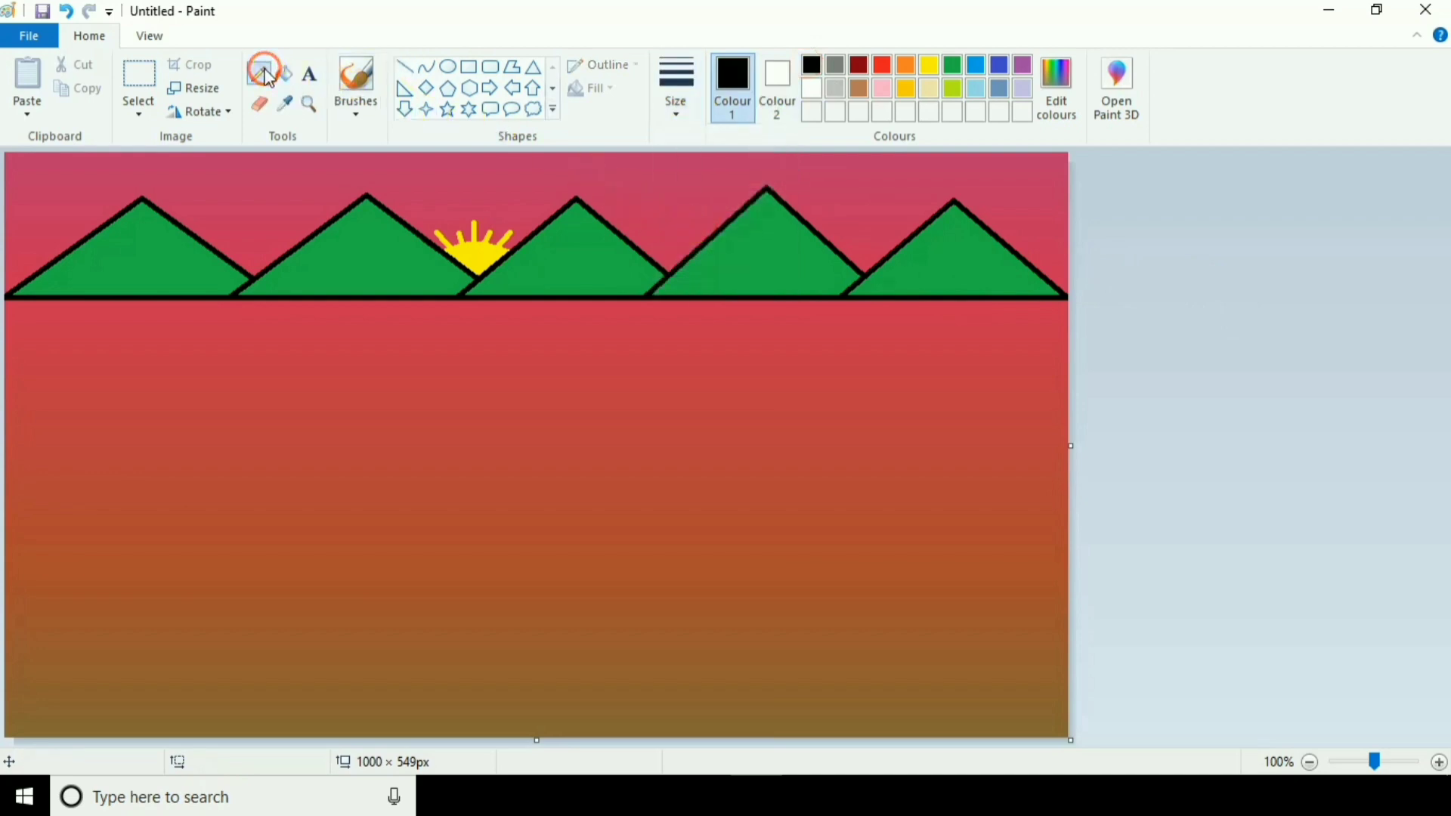
click(678, 108)
click(698, 274)
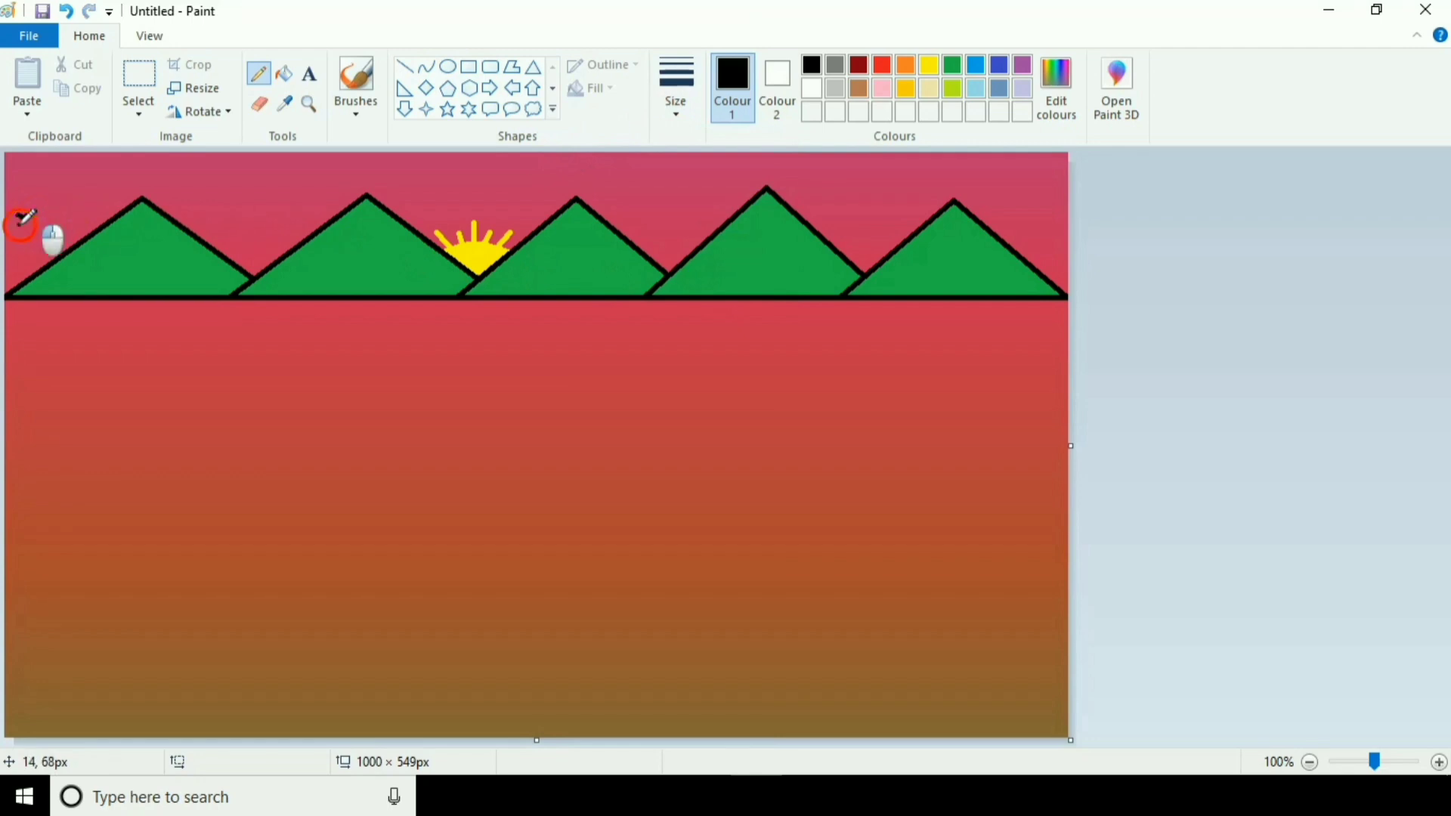
Sketch small black birds in the sky around the first two mountains, to the left of the sun.
drag(95, 198, 109, 200)
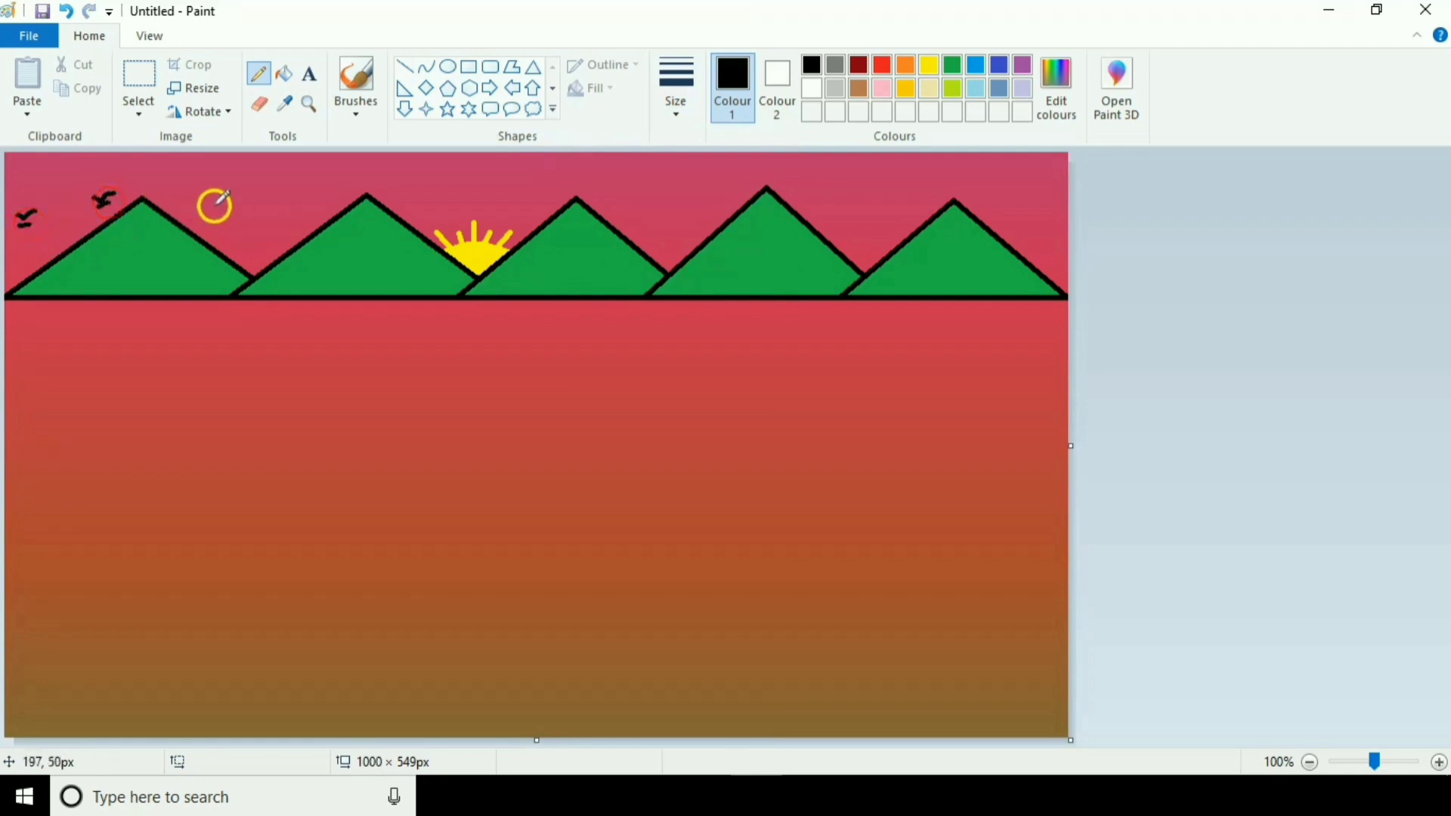
drag(238, 245, 249, 243)
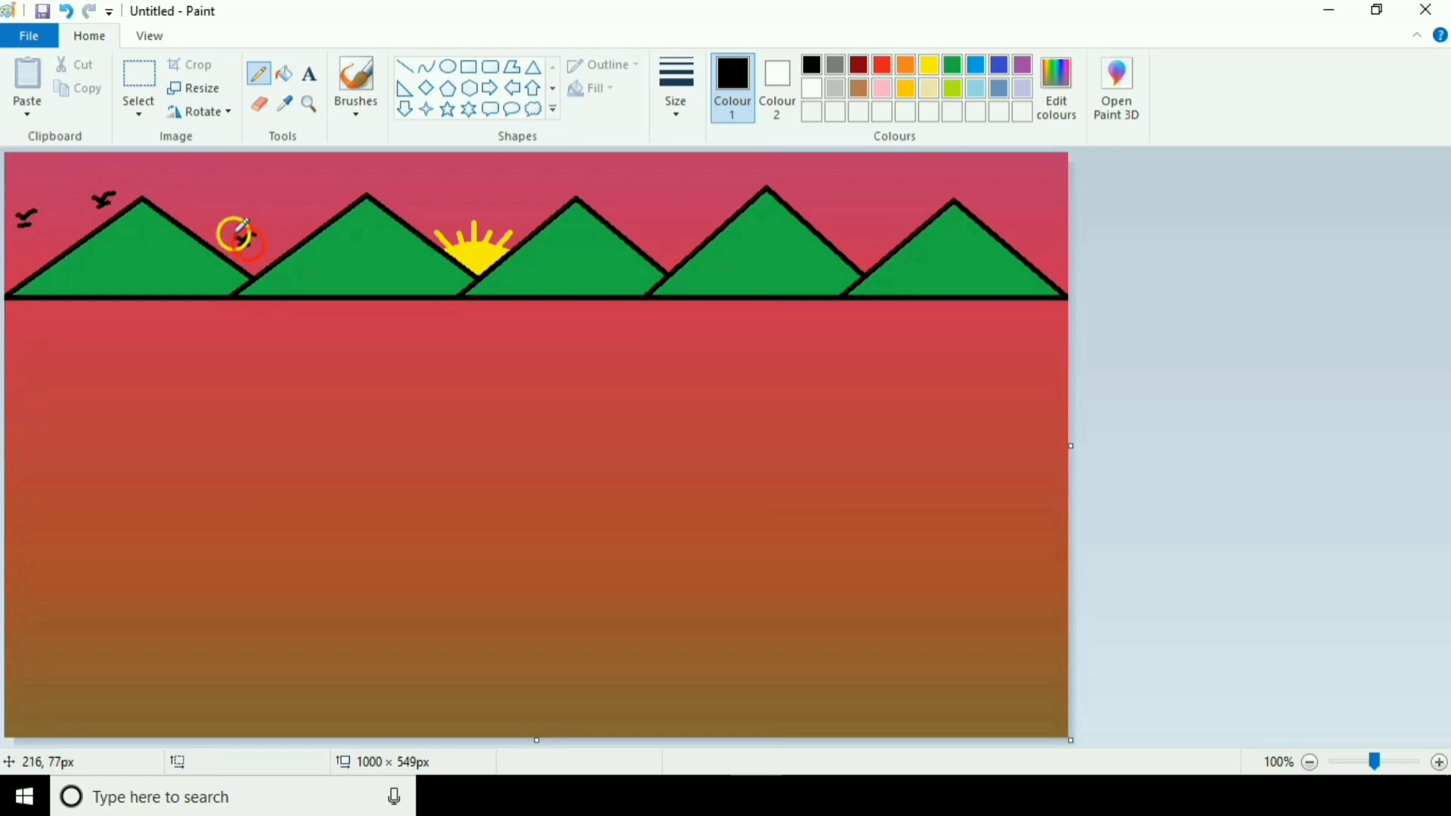
drag(188, 198, 202, 206)
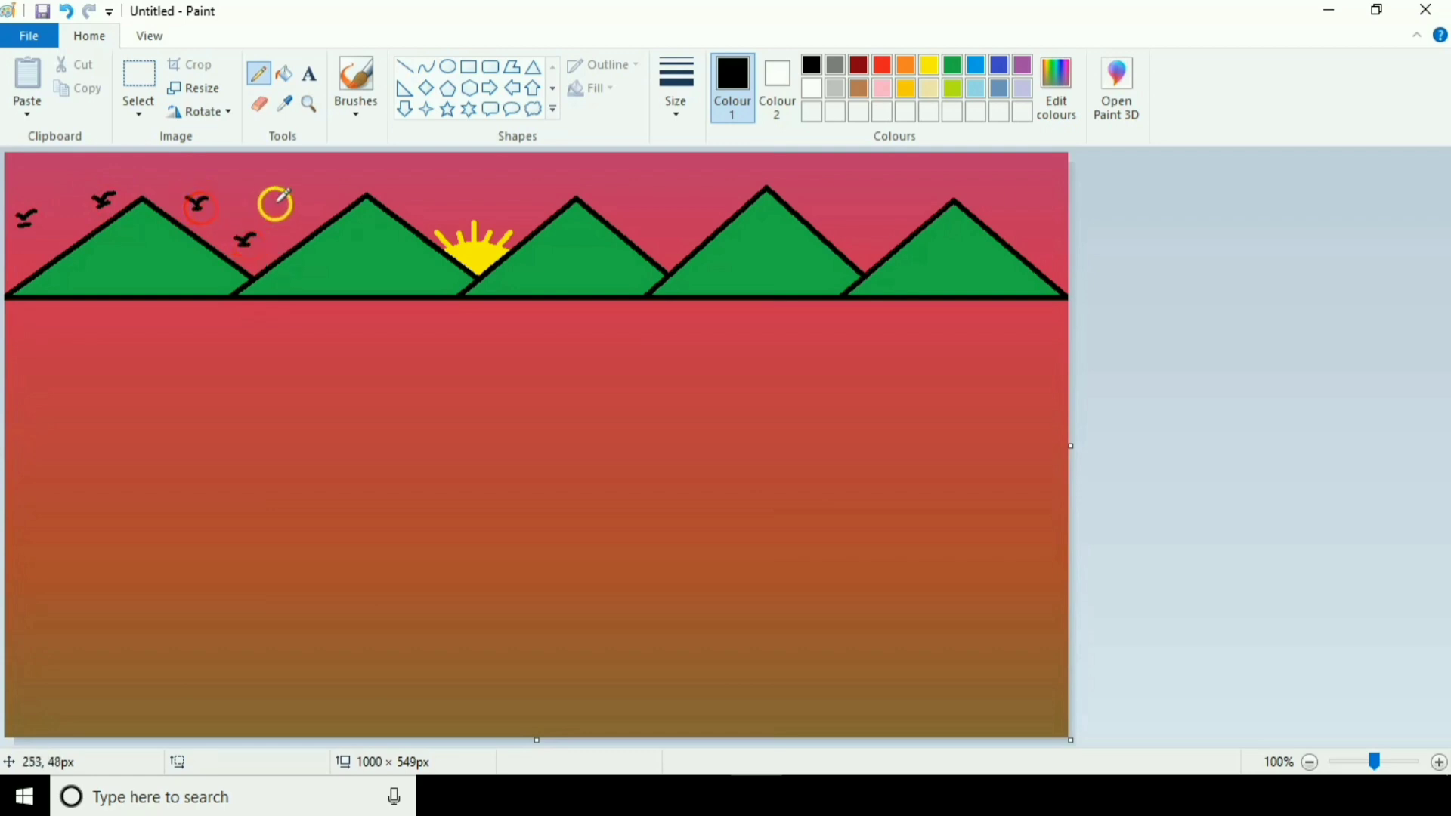
drag(293, 195, 308, 202)
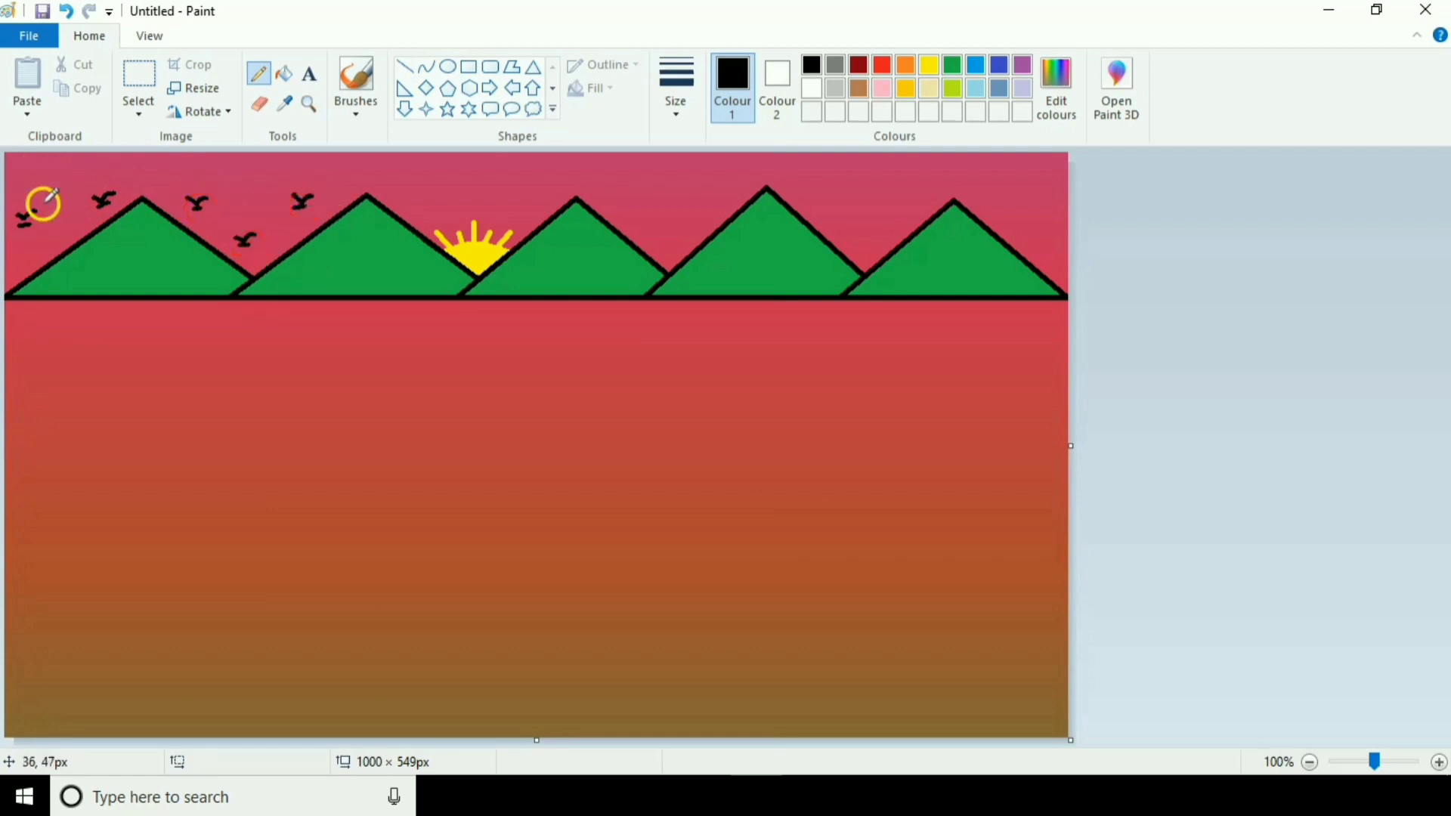
drag(51, 221, 64, 228)
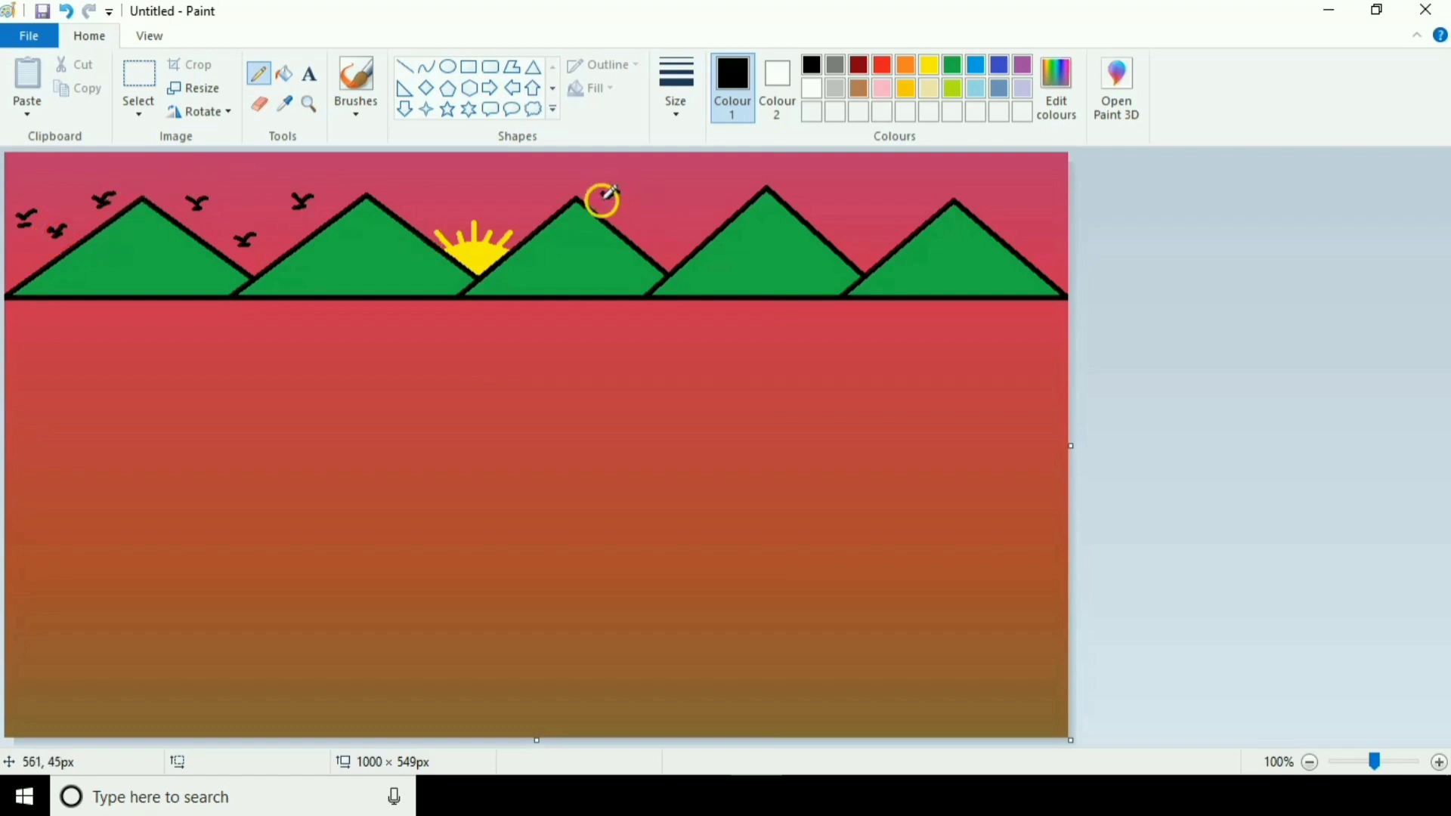
Sketch more small black birds in the sky above and between the three mountains to the right of the sun.
mouse_move(604, 201)
mouse_down()
mouse_move(667, 221)
mouse_move(660, 235)
mouse_move(702, 204)
mouse_up()
mouse_move(806, 197)
mouse_down()
mouse_move(905, 200)
mouse_move(862, 245)
mouse_up()
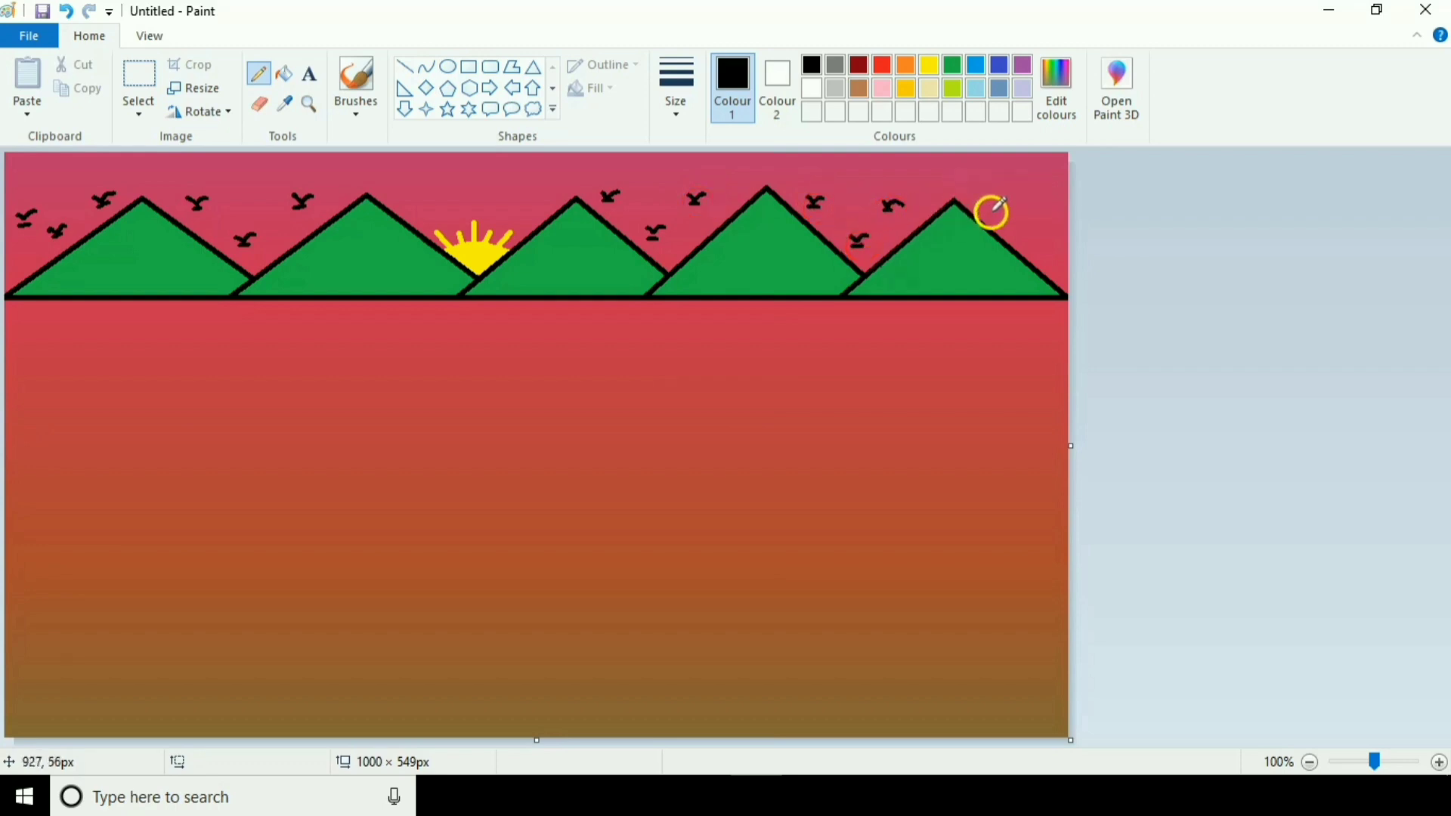
drag(993, 197, 1040, 221)
click(1029, 223)
click(1031, 232)
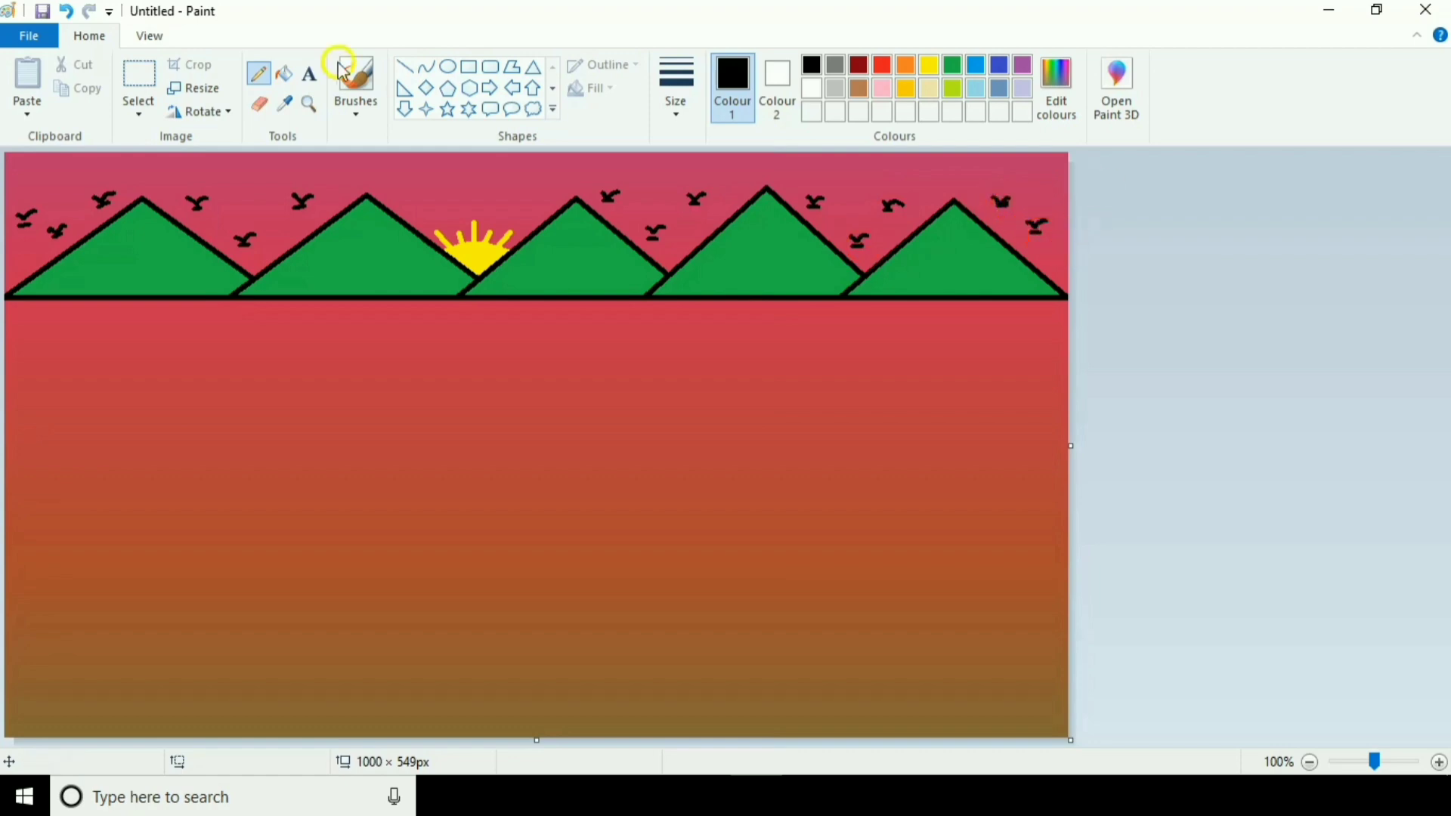
Draw a black tree trunk outline near the canvas's lower-left corner: a base line about 101 px wide and two inward-curving sides about 155 px tall.
click(406, 69)
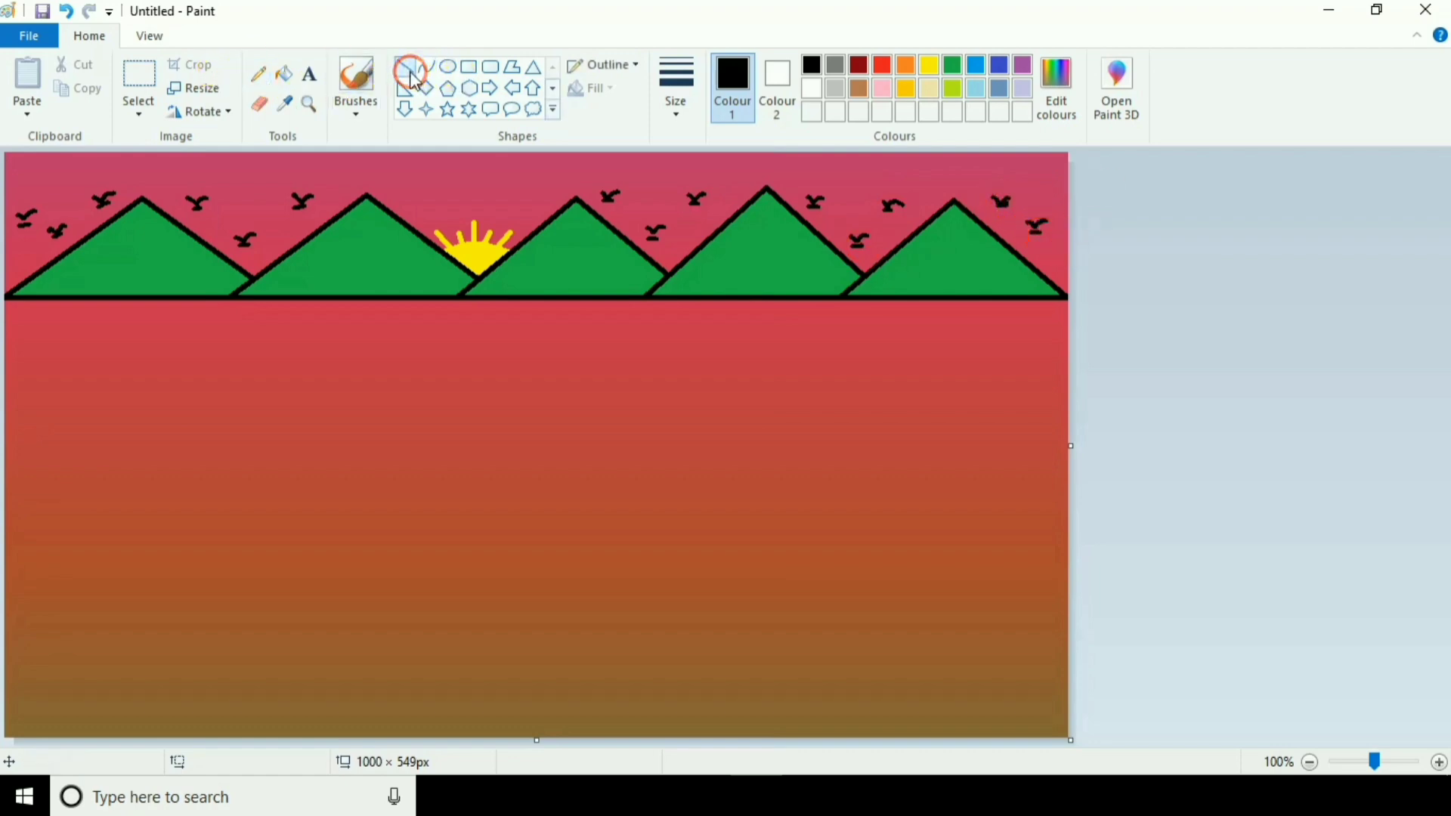
drag(61, 643, 179, 643)
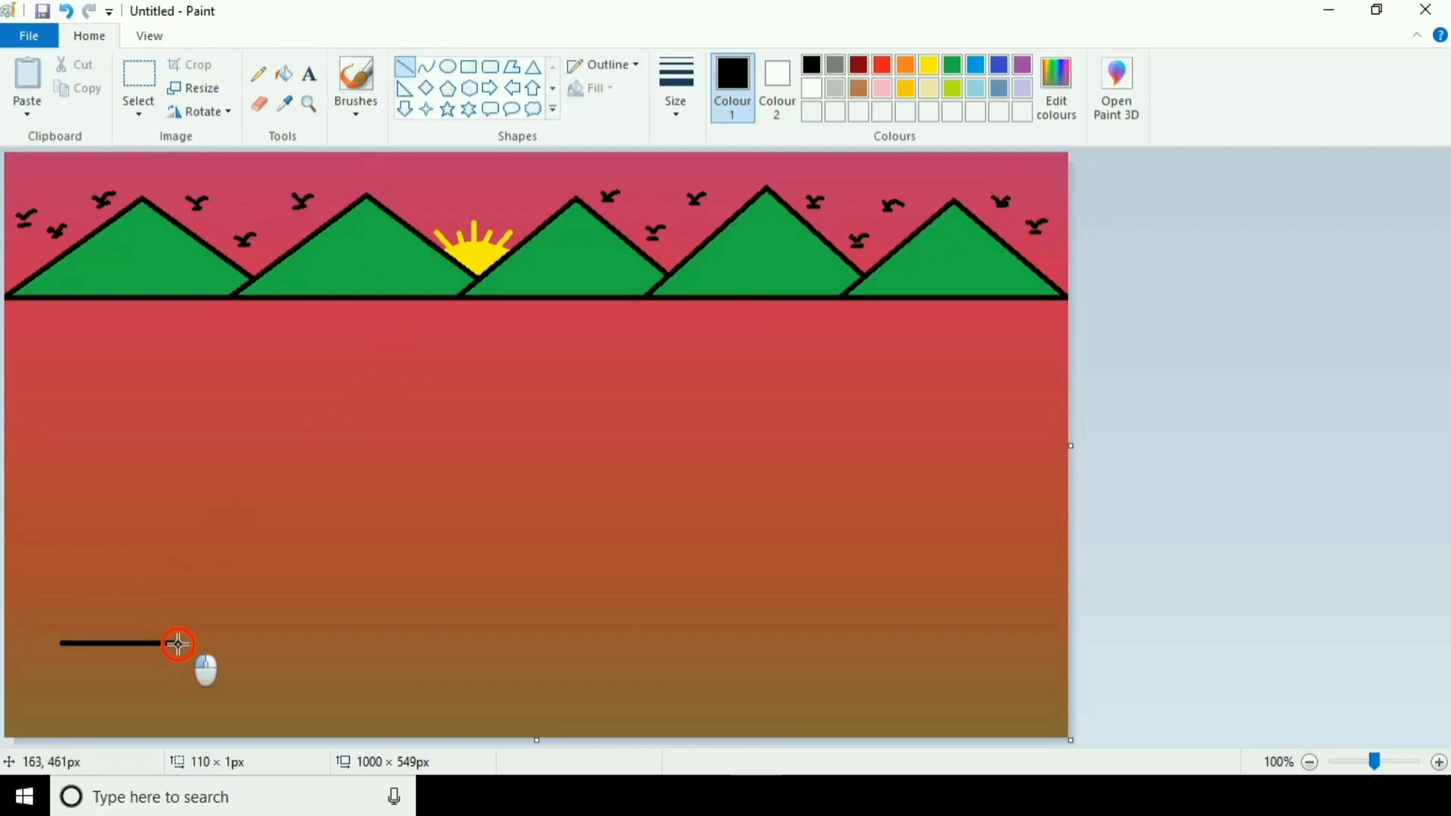
click(427, 67)
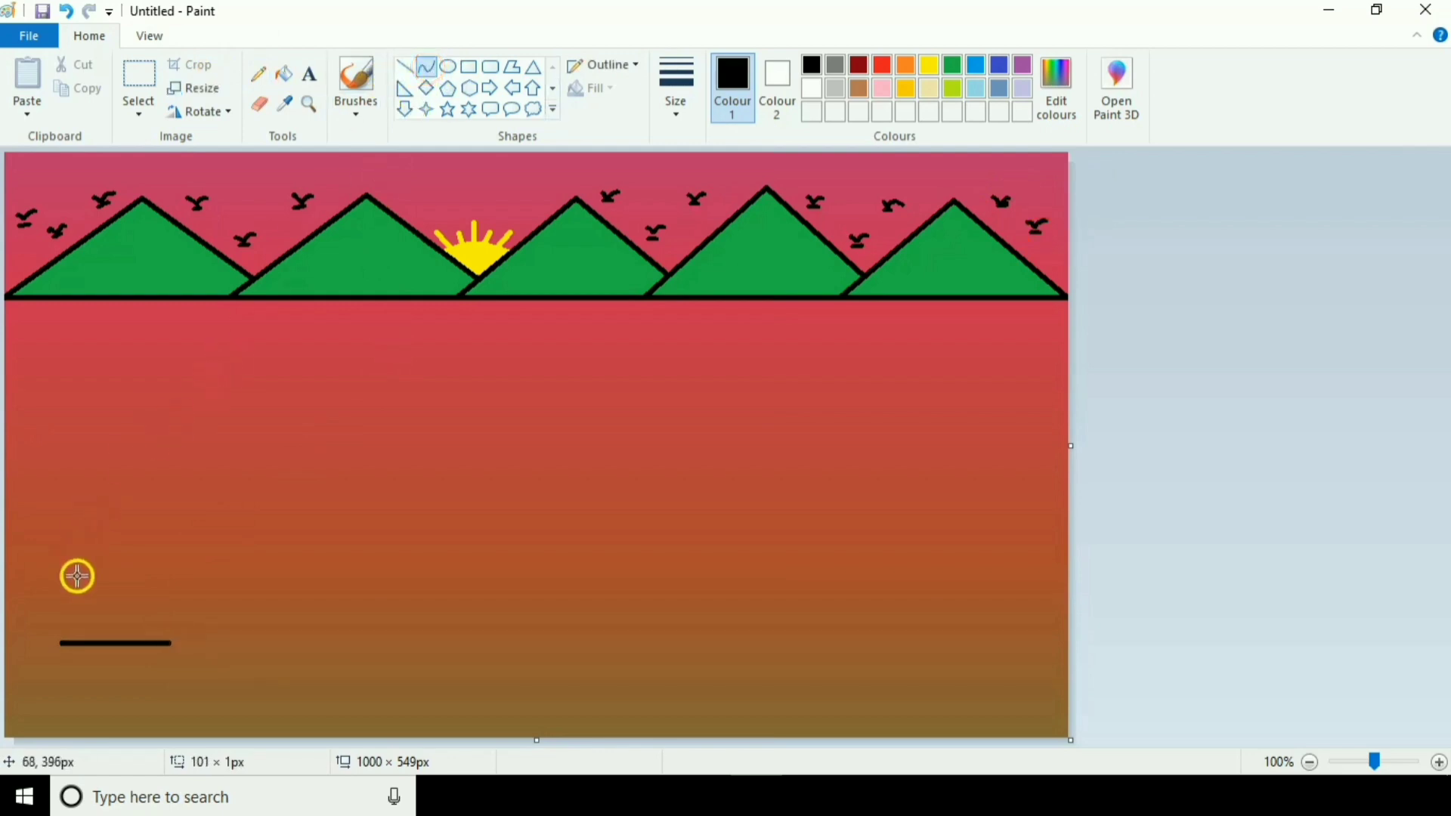
drag(59, 643, 125, 481)
drag(91, 559, 108, 596)
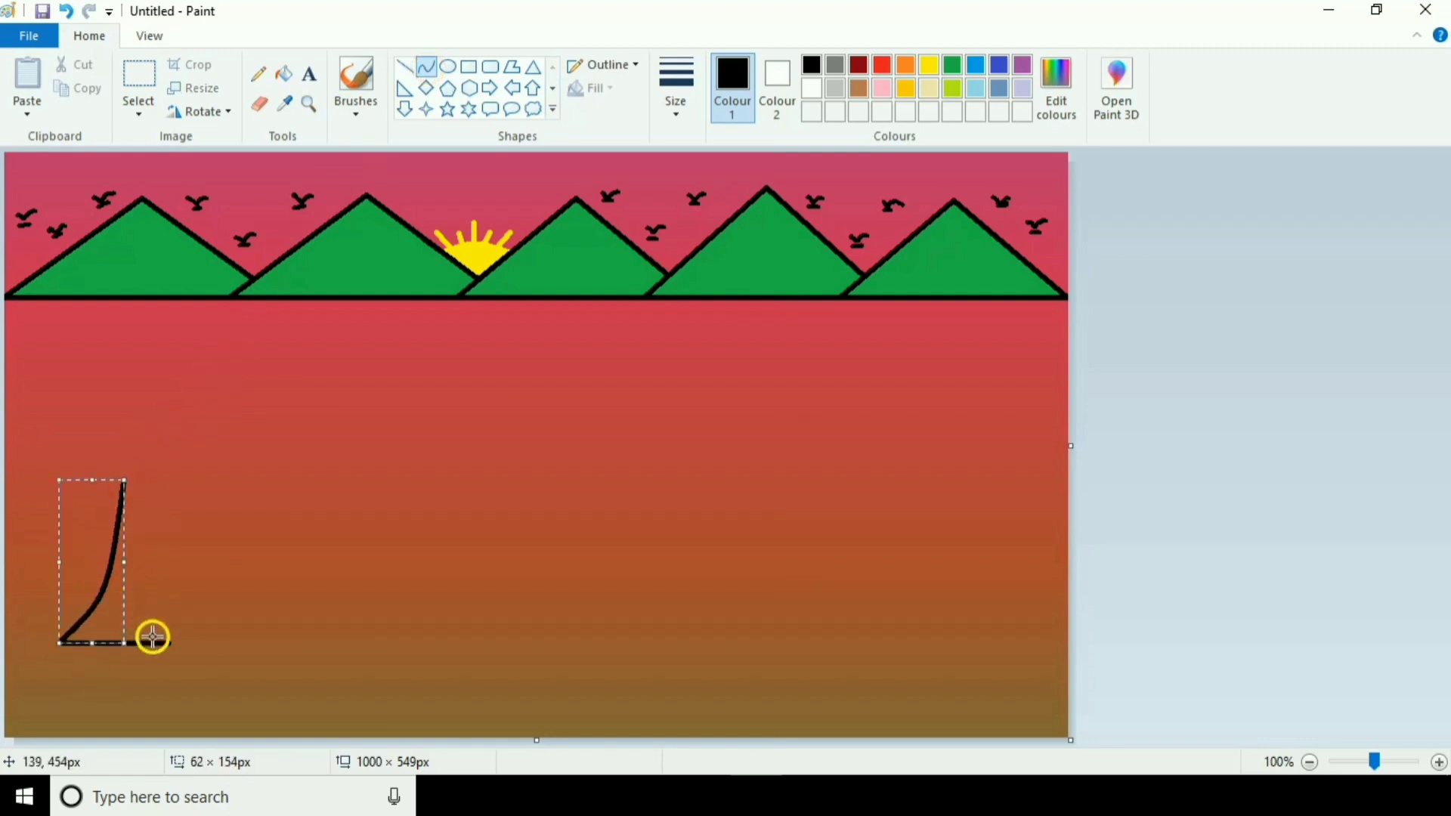
drag(171, 643, 130, 474)
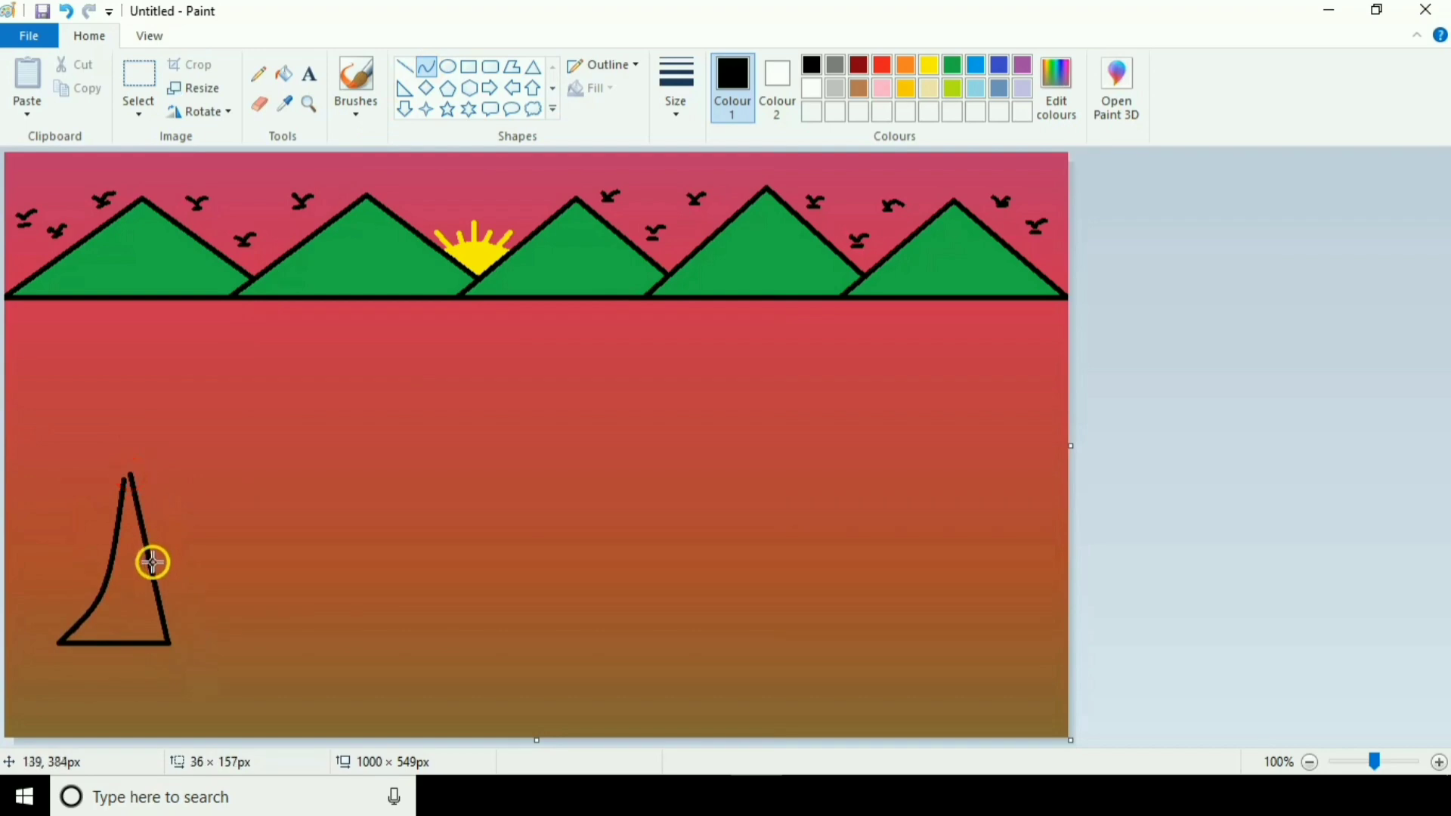
drag(151, 563, 135, 602)
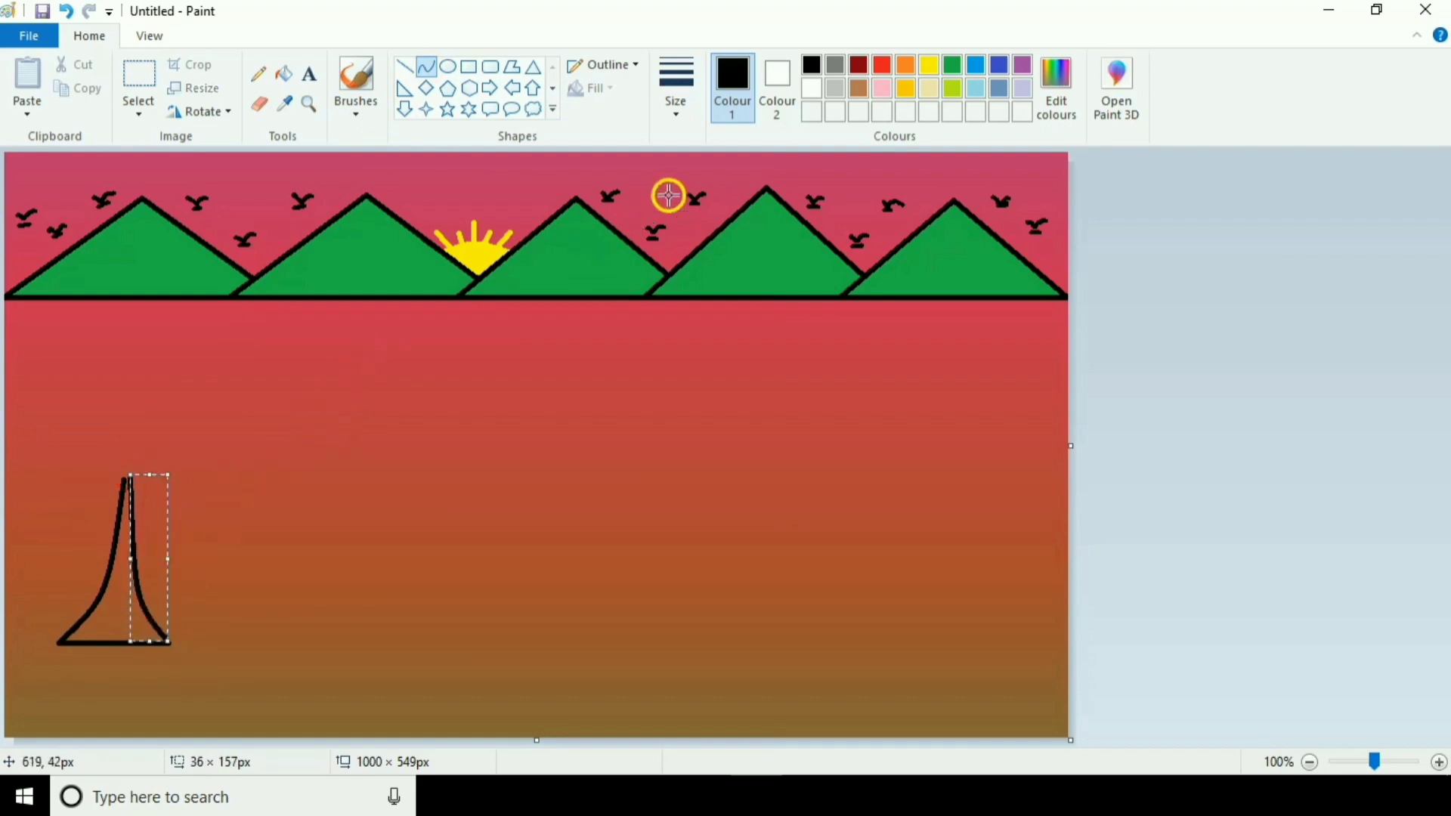
Add a tree crown above the trunk using a cloud callout about 133 × 156 px, with green as Colour 2.
click(786, 83)
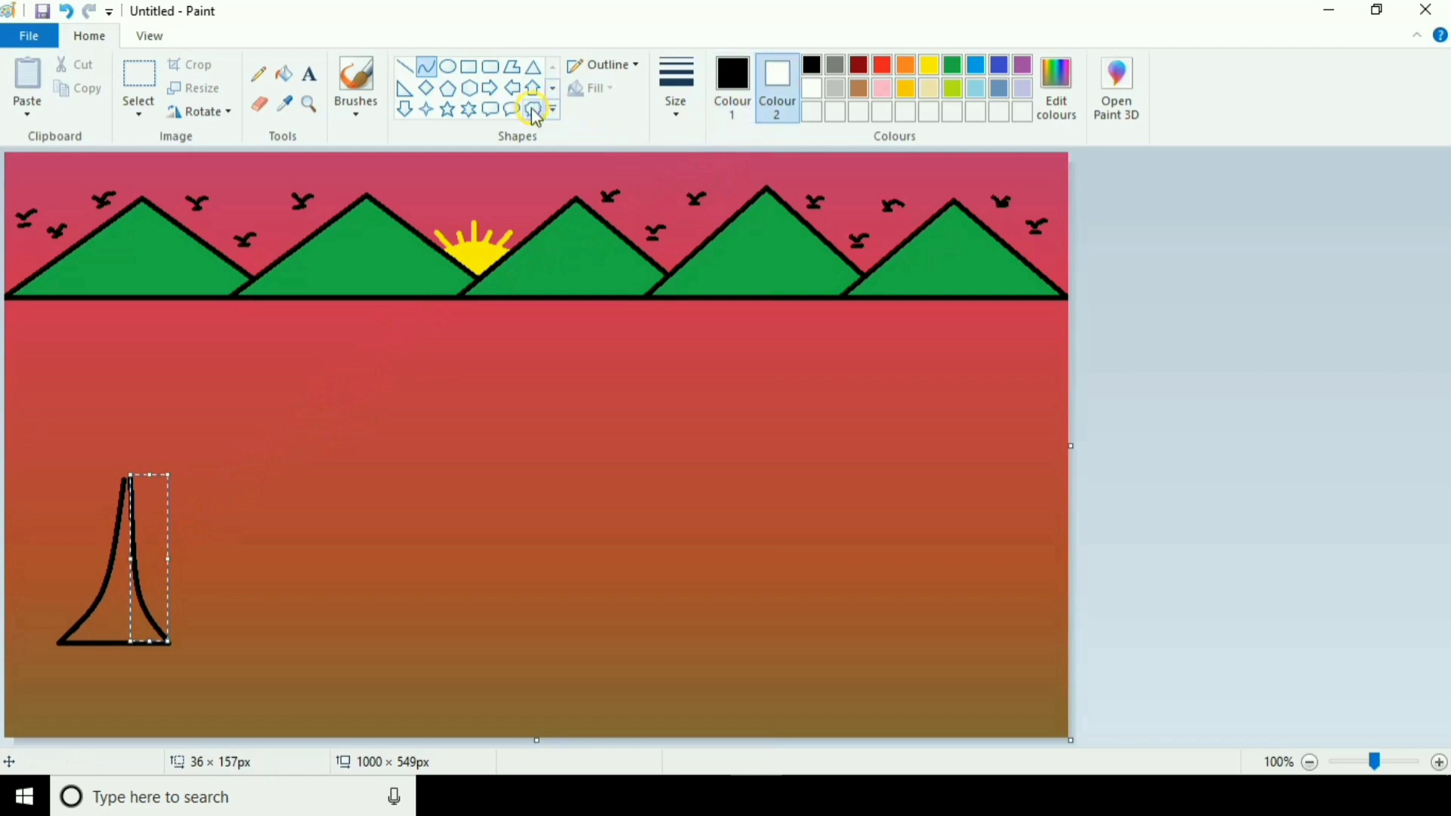
click(535, 112)
click(956, 67)
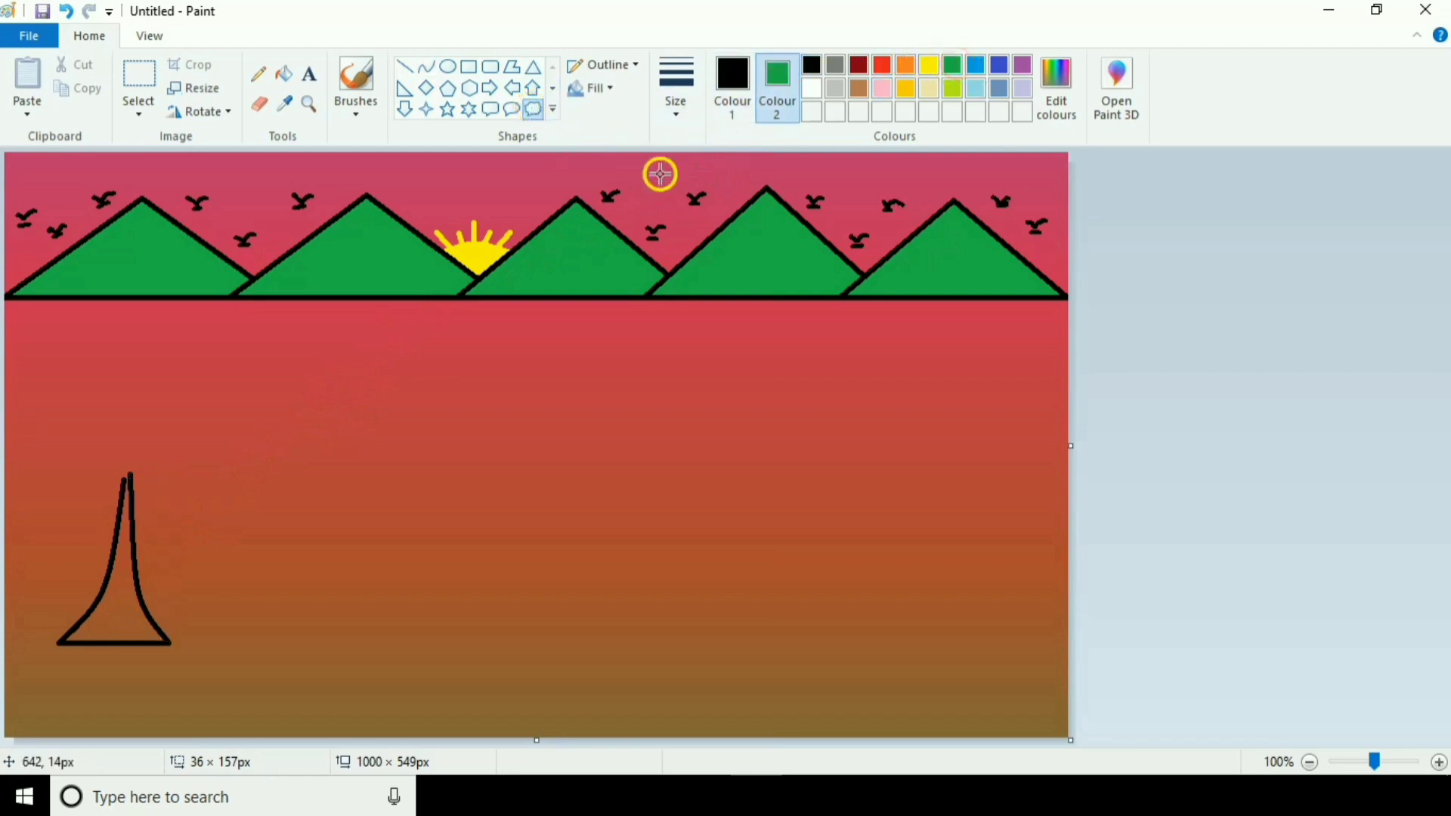
drag(52, 380, 194, 544)
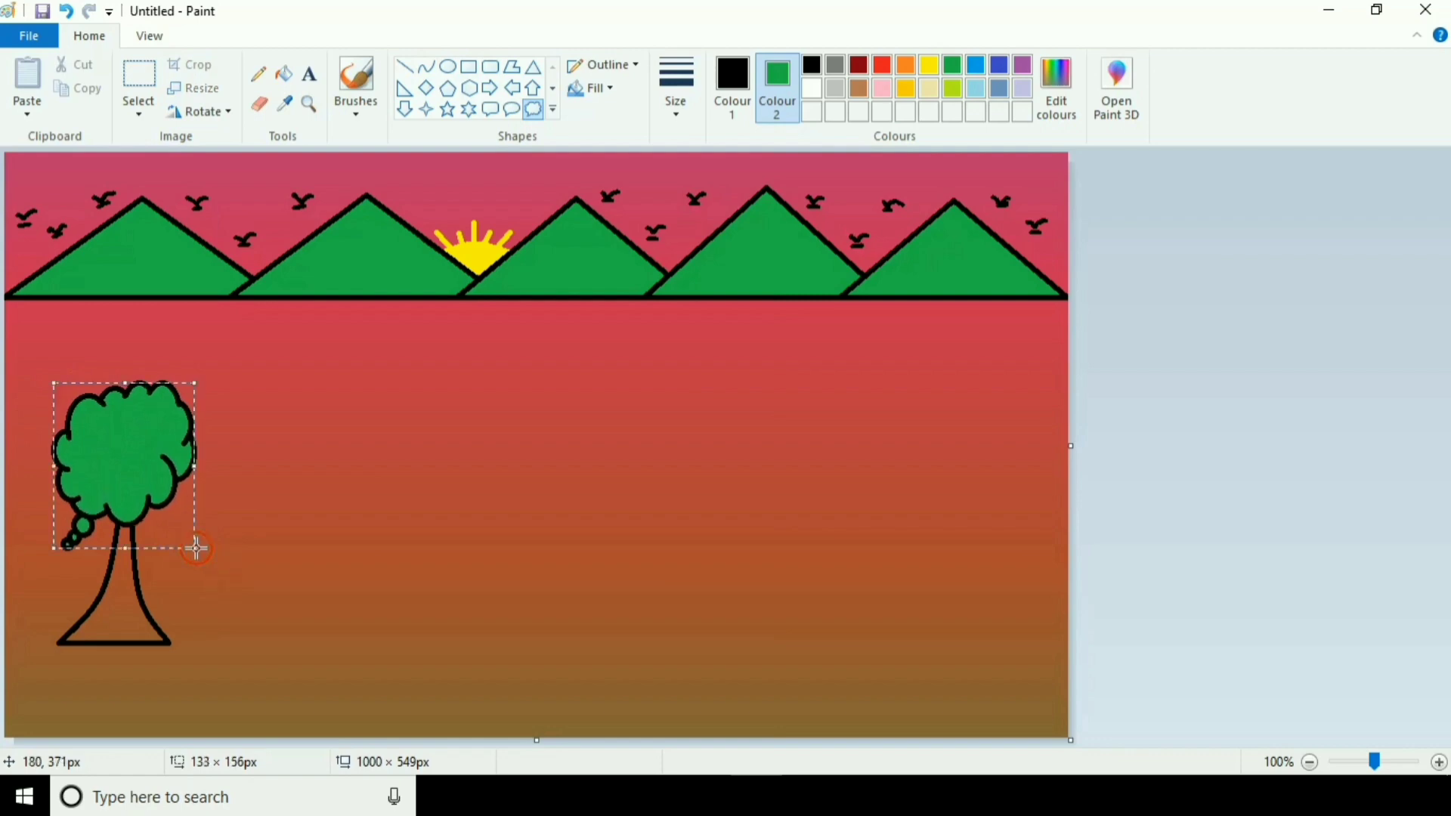
click(1168, 453)
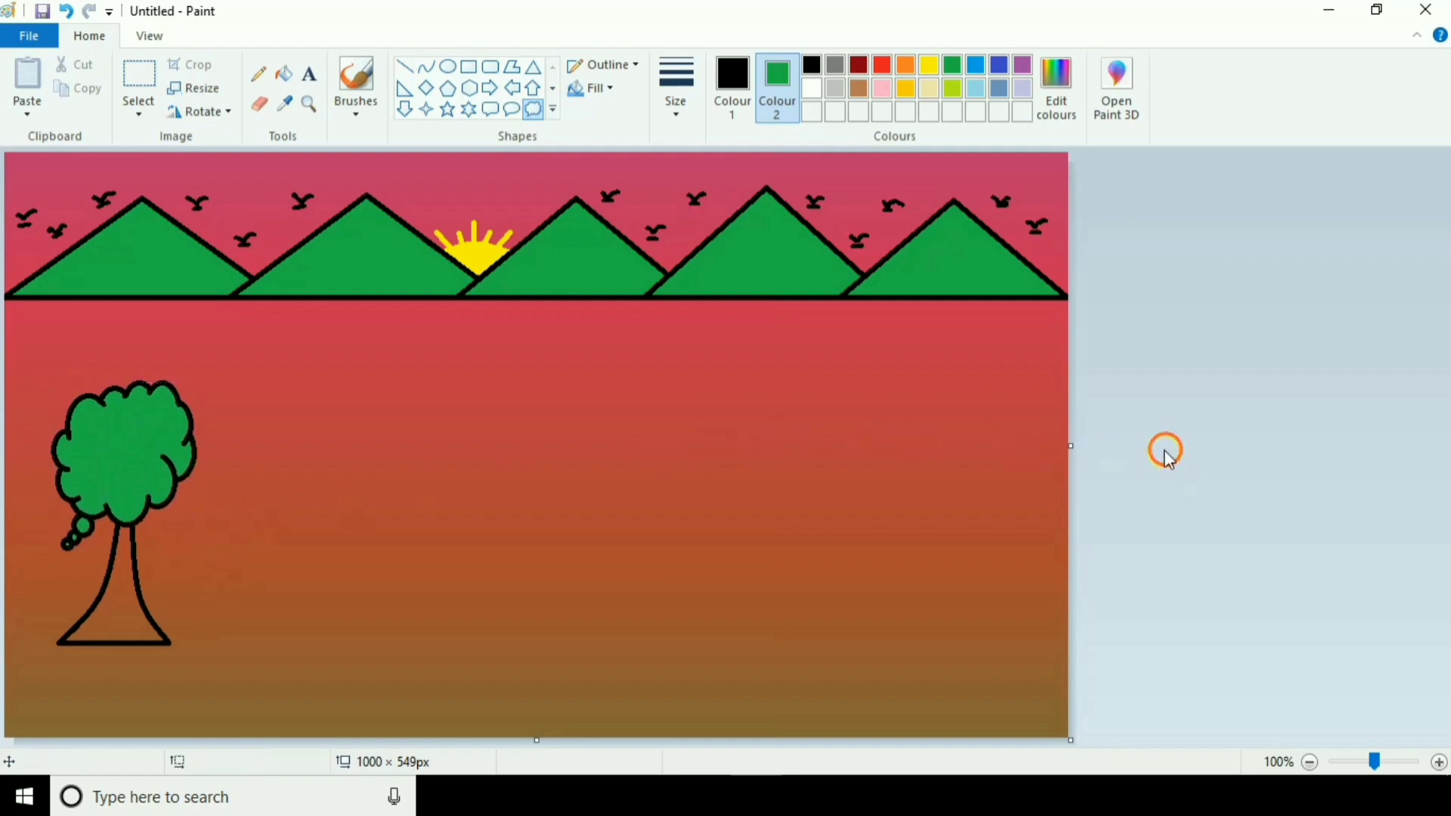
Cover the cloud callout's small tail bubbles with a copied patch of the background beside them, about 32 × 51 px.
click(139, 79)
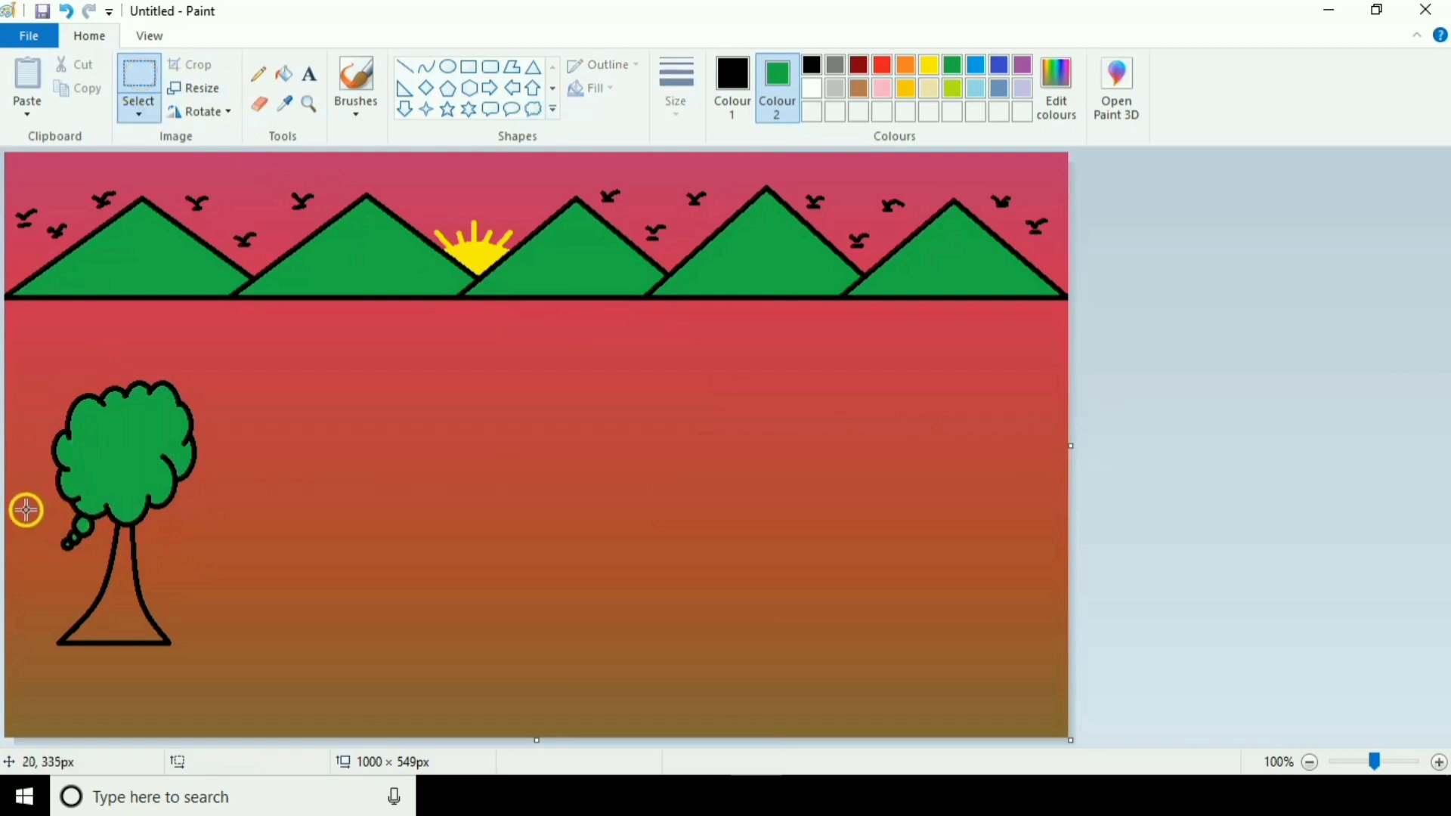
drag(25, 507, 58, 562)
click(85, 91)
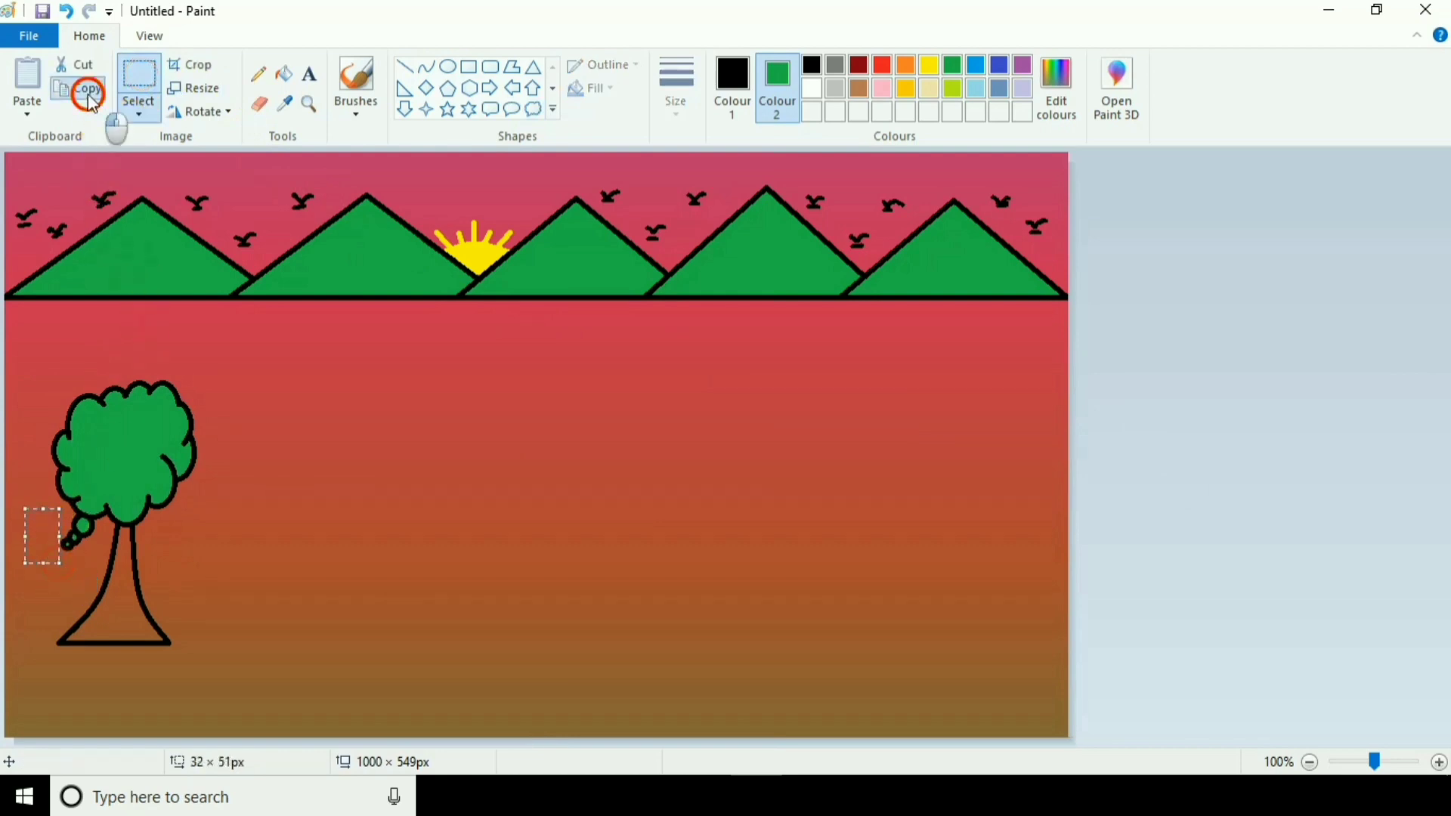
click(30, 76)
drag(27, 178, 83, 516)
click(1139, 421)
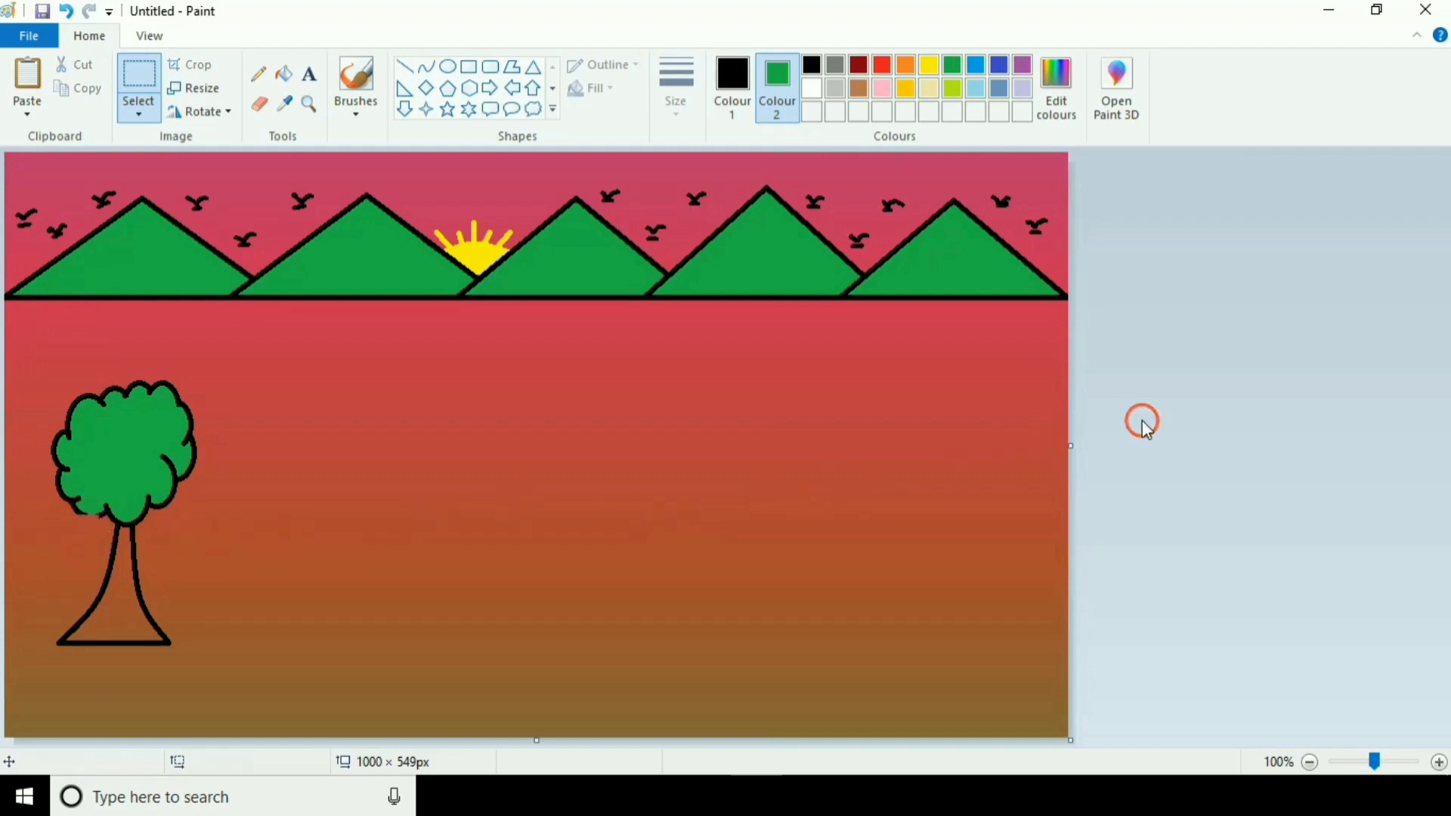
Redraw the missing black outline along the lower-left edge of the tree crown with the Pencil.
click(259, 73)
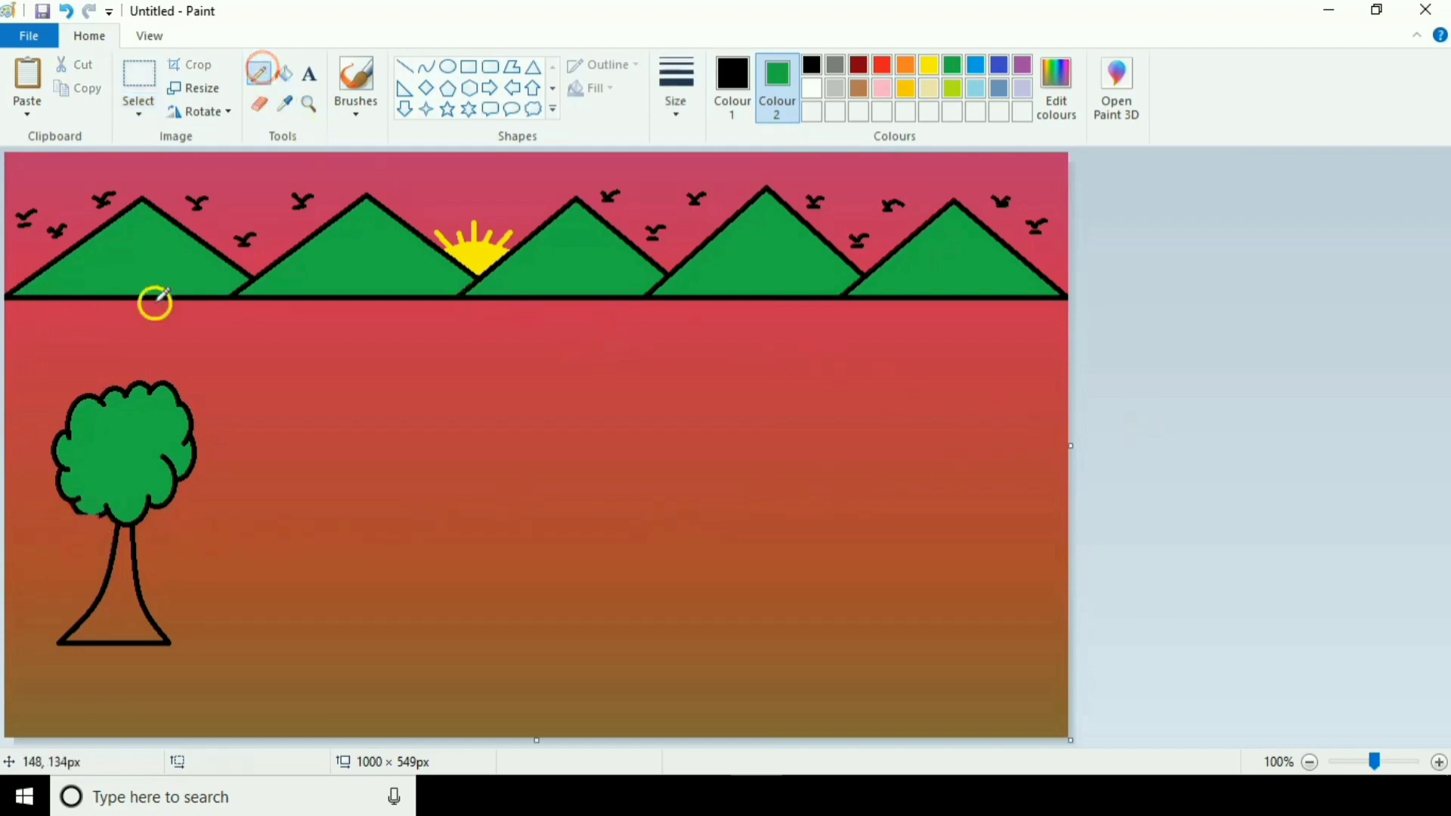
mouse_move(83, 496)
mouse_down()
mouse_move(51, 524)
mouse_move(79, 513)
mouse_up()
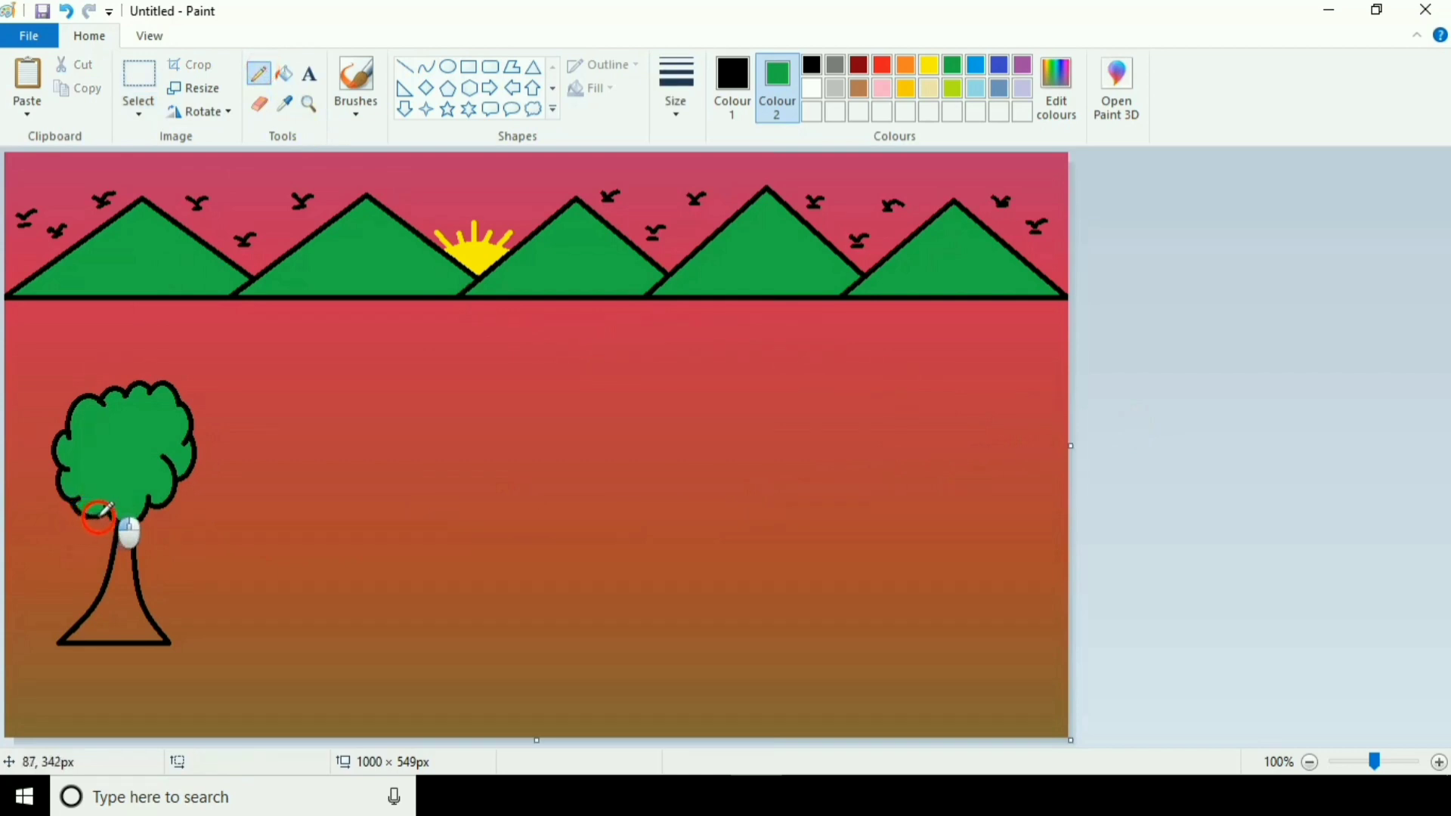
drag(99, 516, 108, 513)
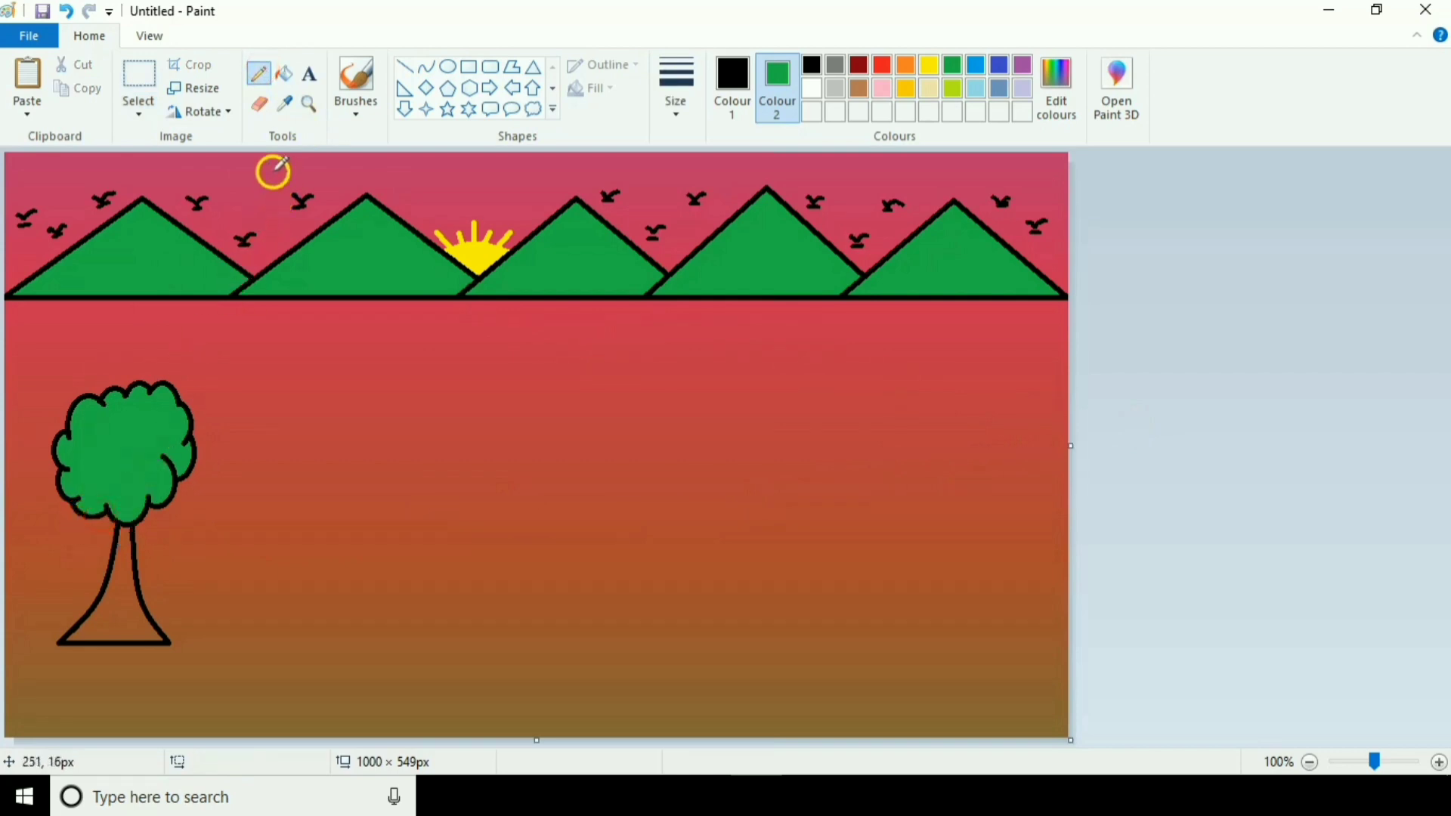
Fill the tree trunk with black, working down through the gradient bands until no gaps are left.
click(284, 73)
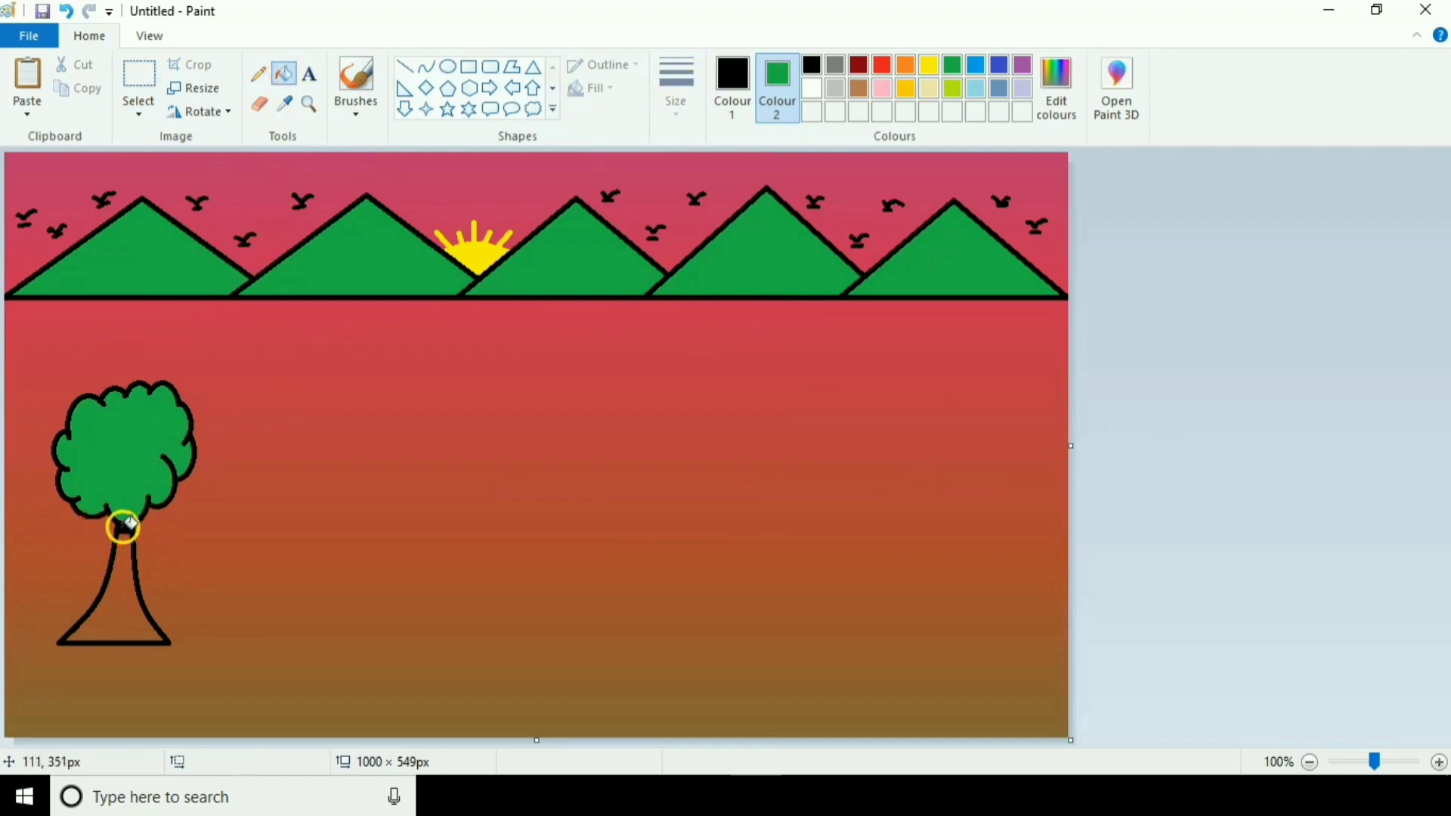
drag(123, 528, 121, 588)
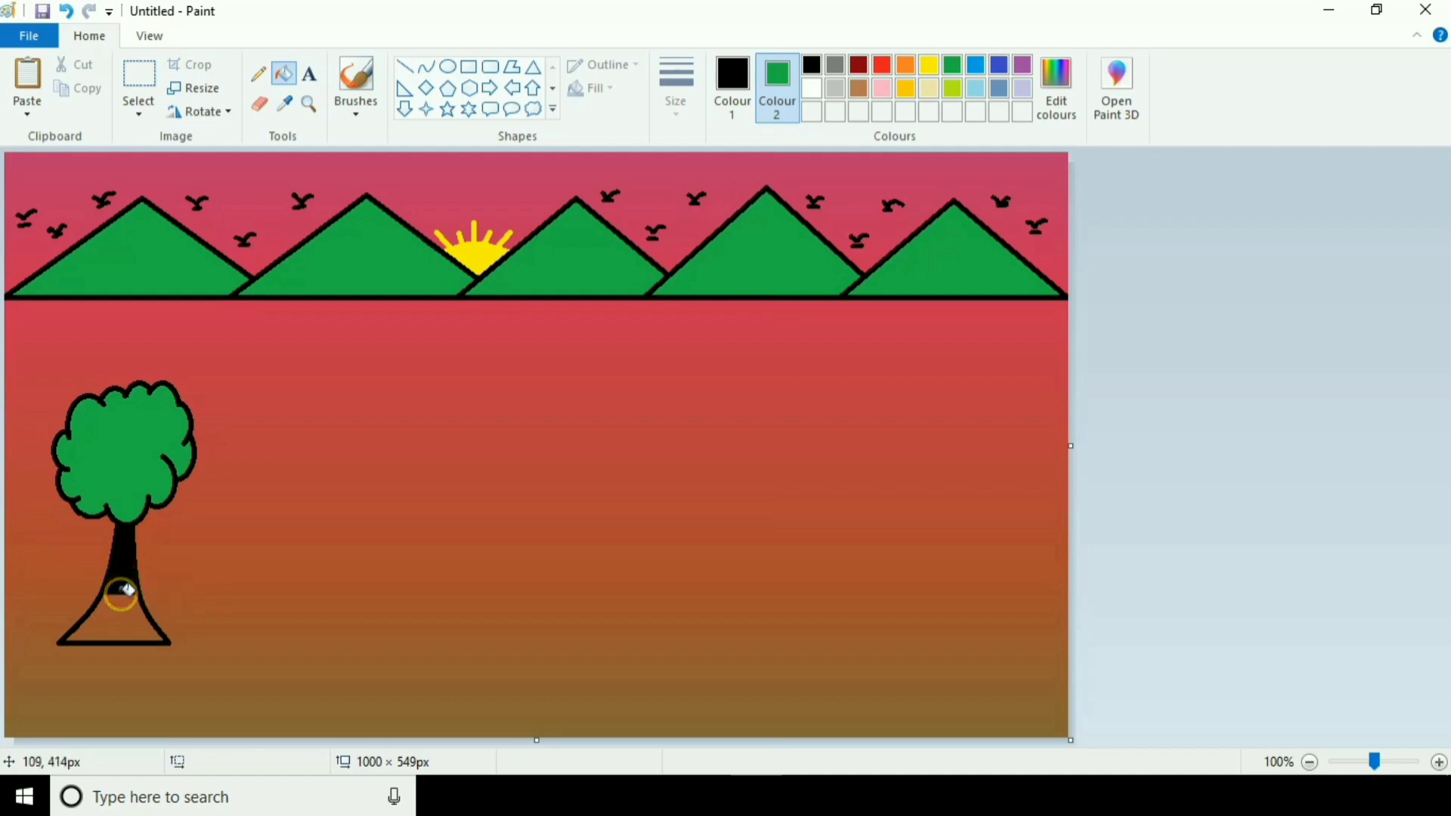
click(121, 604)
click(122, 613)
click(123, 623)
click(124, 633)
click(124, 637)
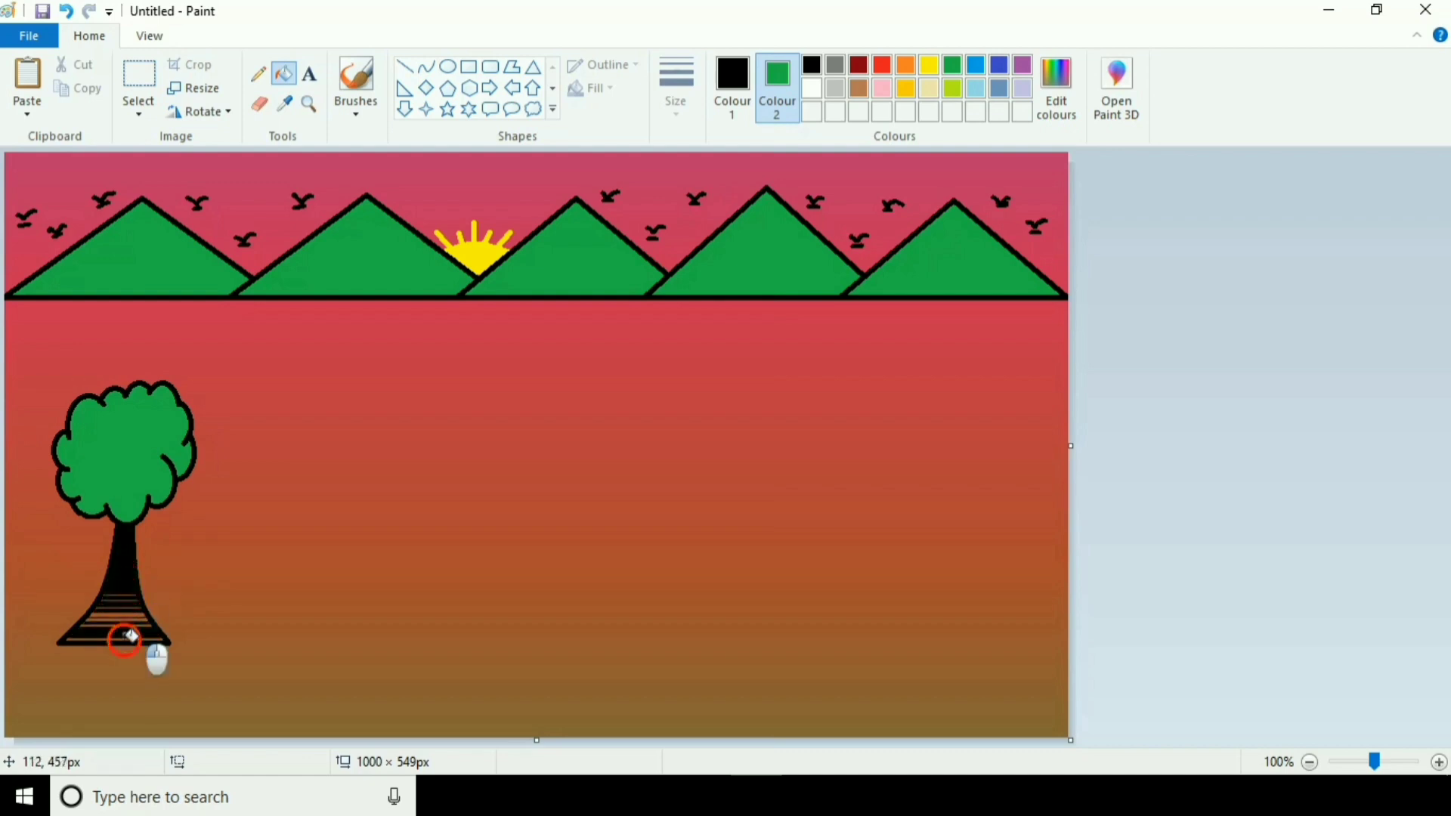
click(125, 639)
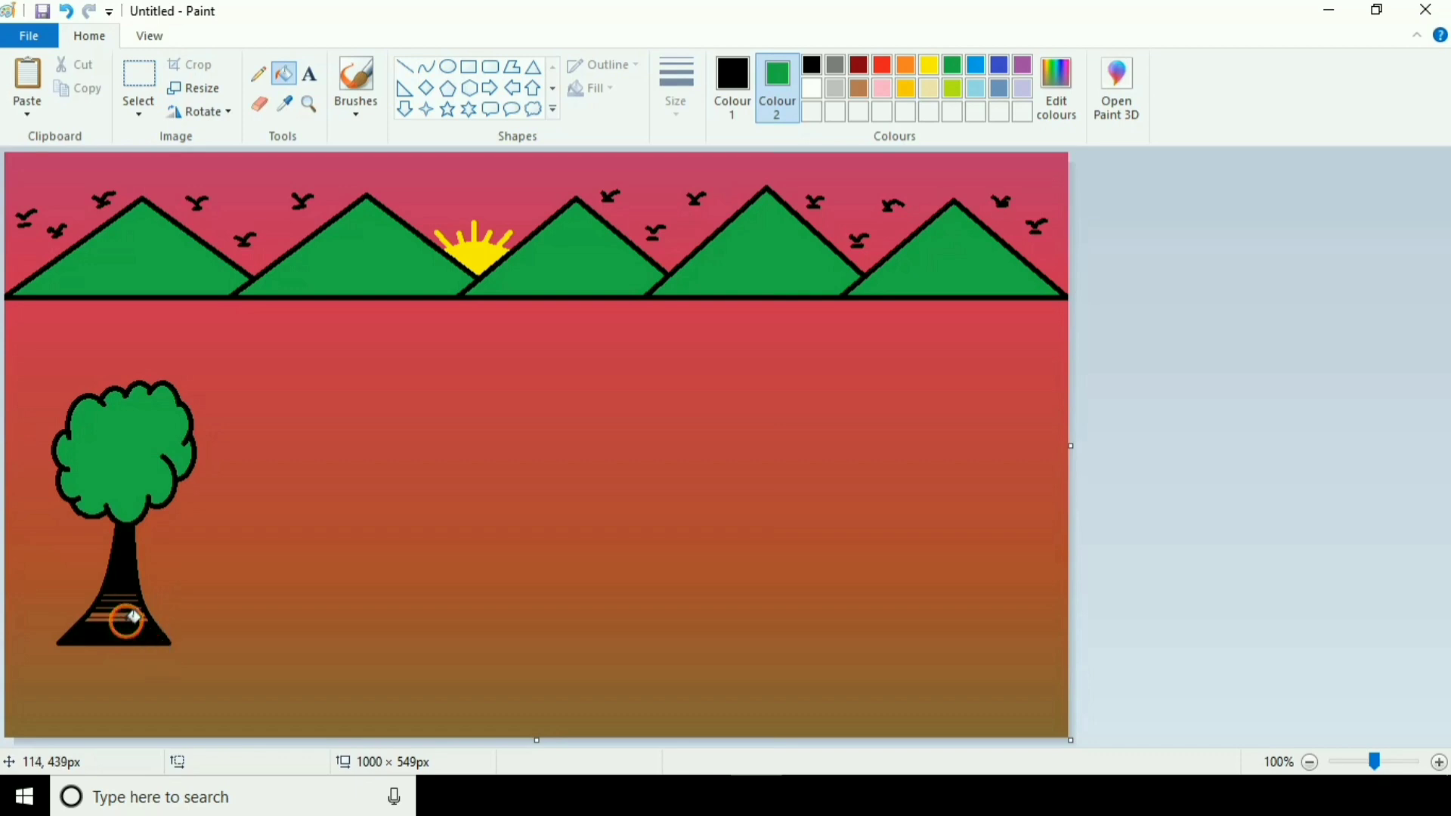
click(128, 608)
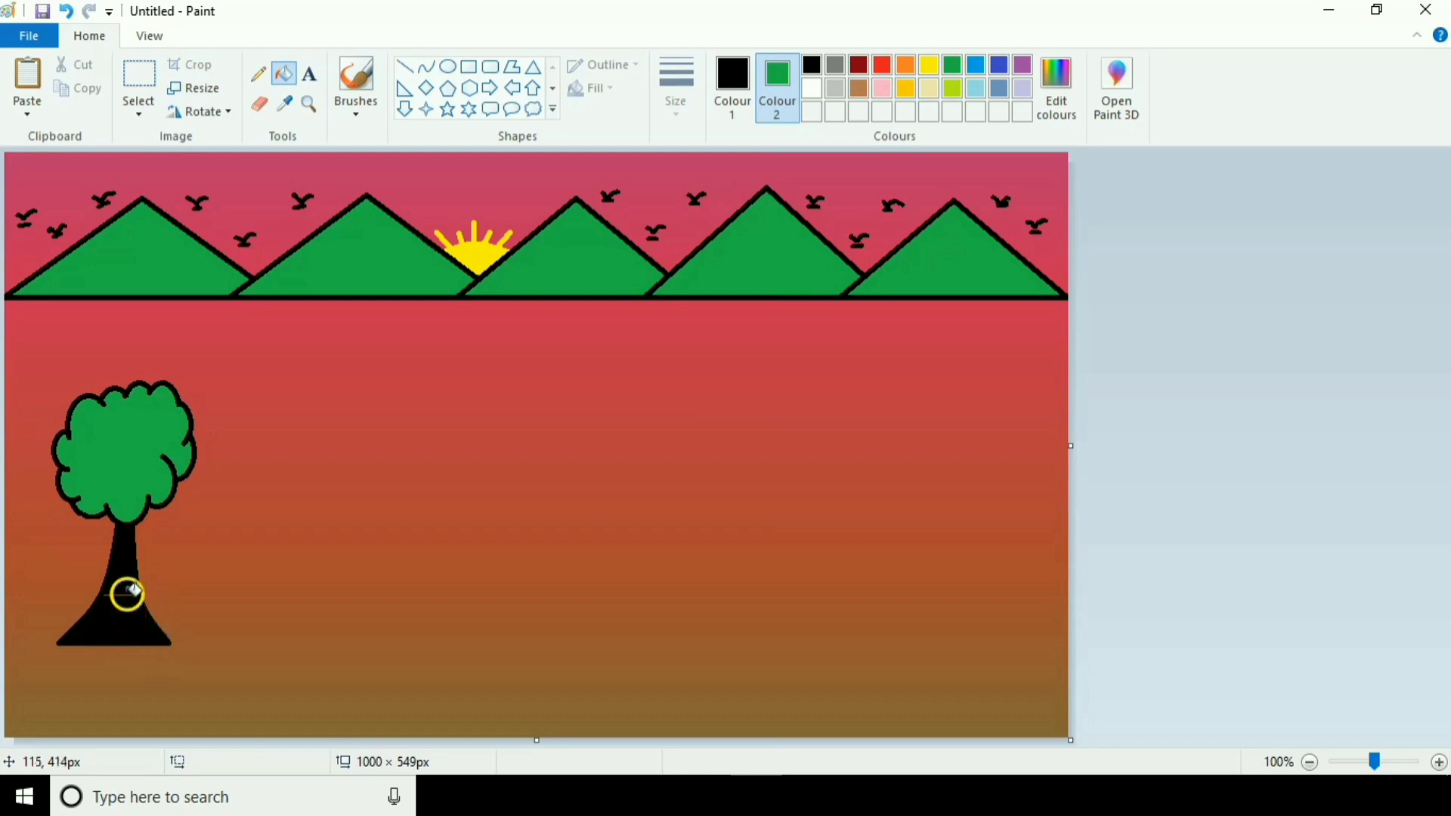
Copy the finished tree and place the duplicate near the canvas's right edge, level with the original.
click(140, 72)
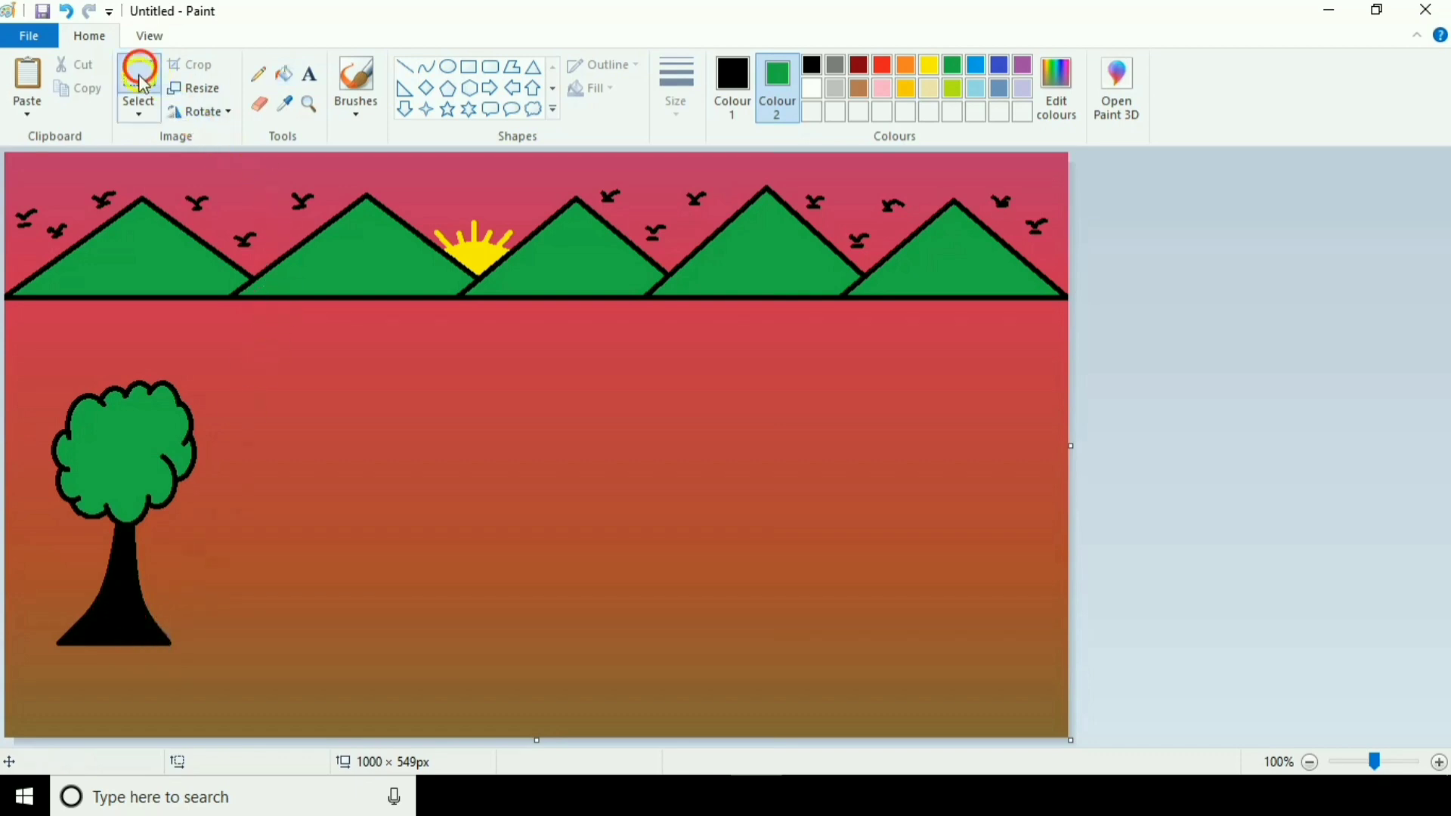
drag(32, 363, 214, 646)
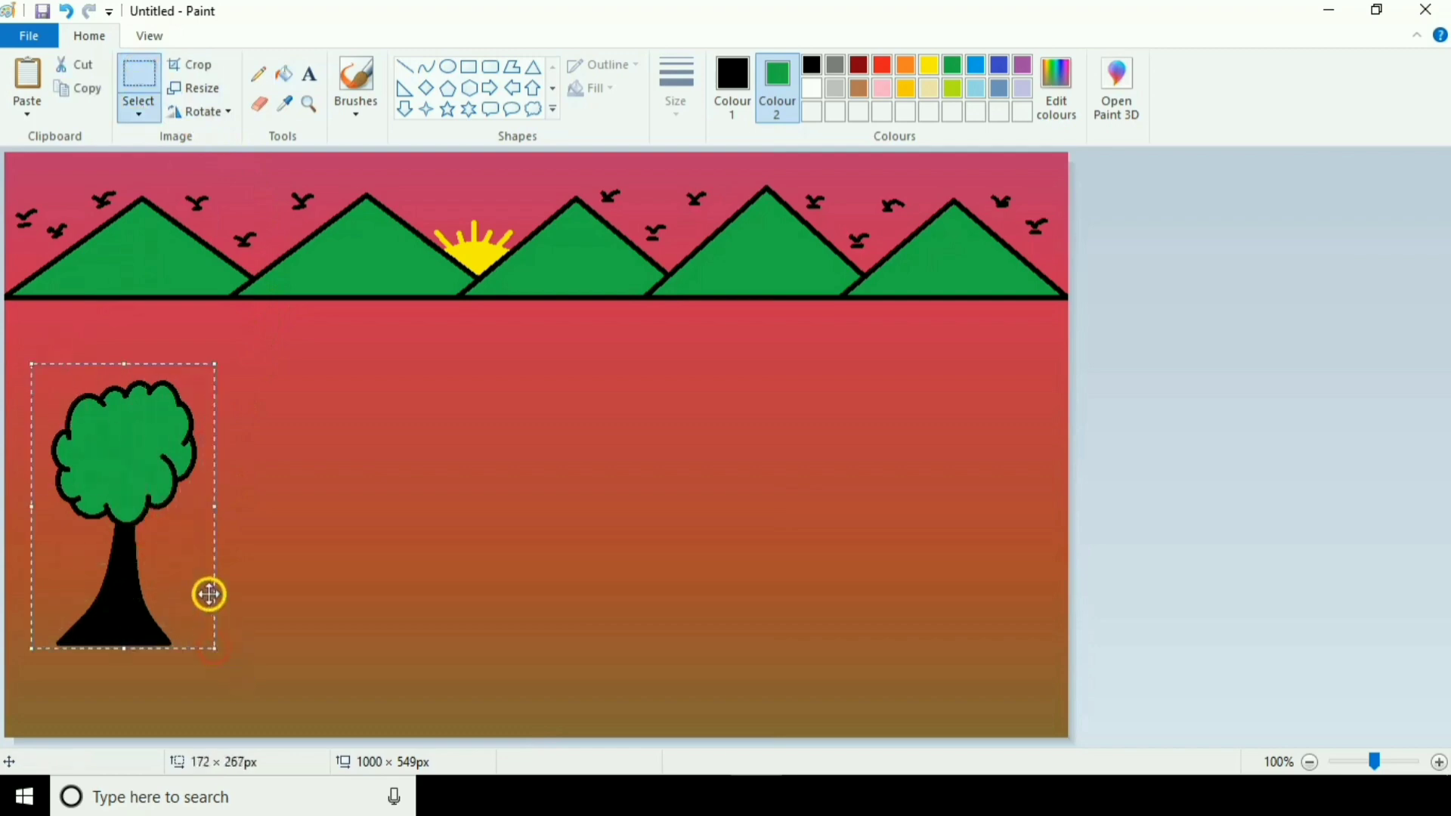
click(97, 90)
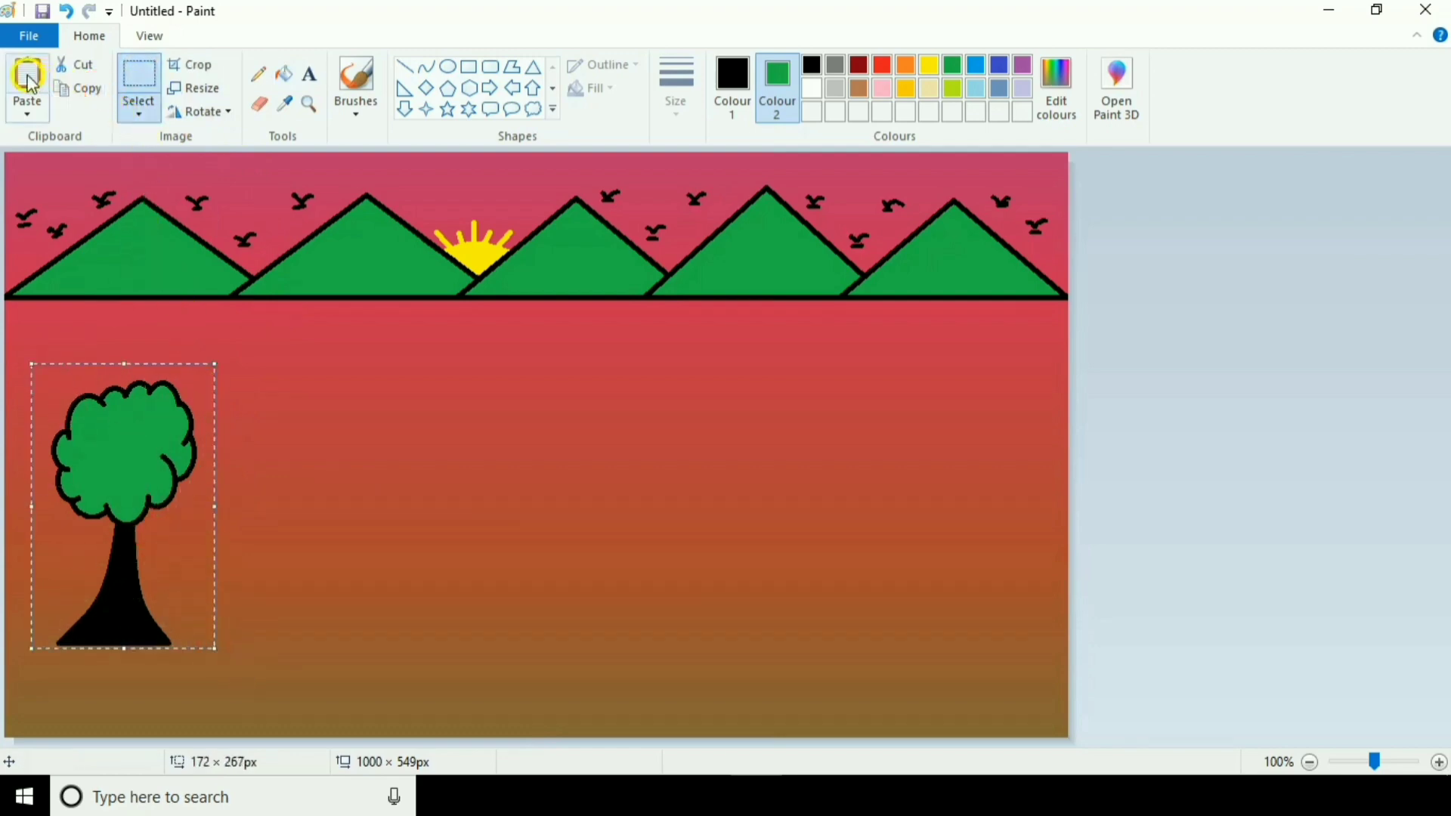
click(27, 75)
drag(102, 249, 956, 454)
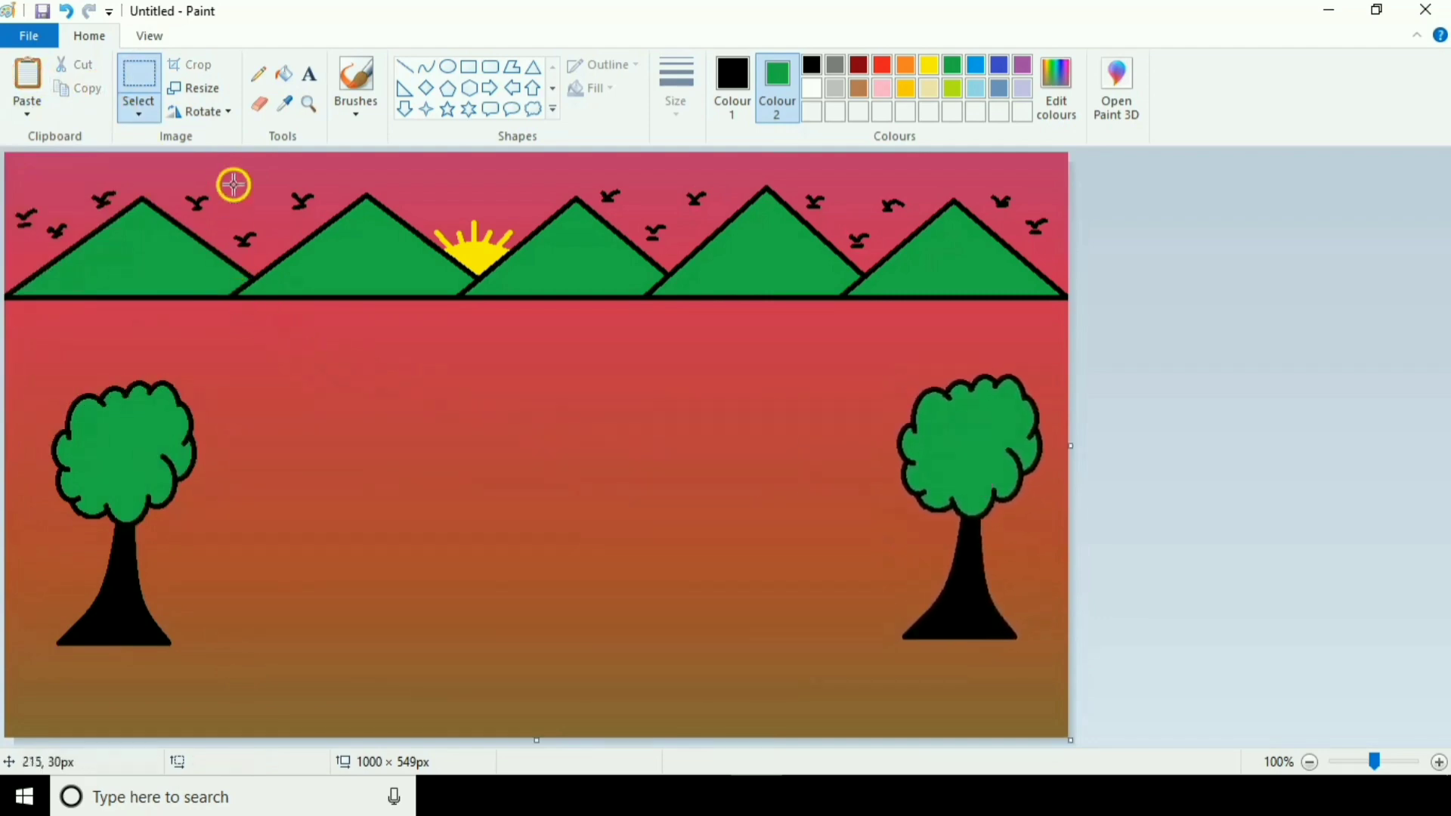
Draw a purple house body about 358 × 179 px between the trees, topped at its left end by a triangular gable about 122 × 68 px.
click(469, 67)
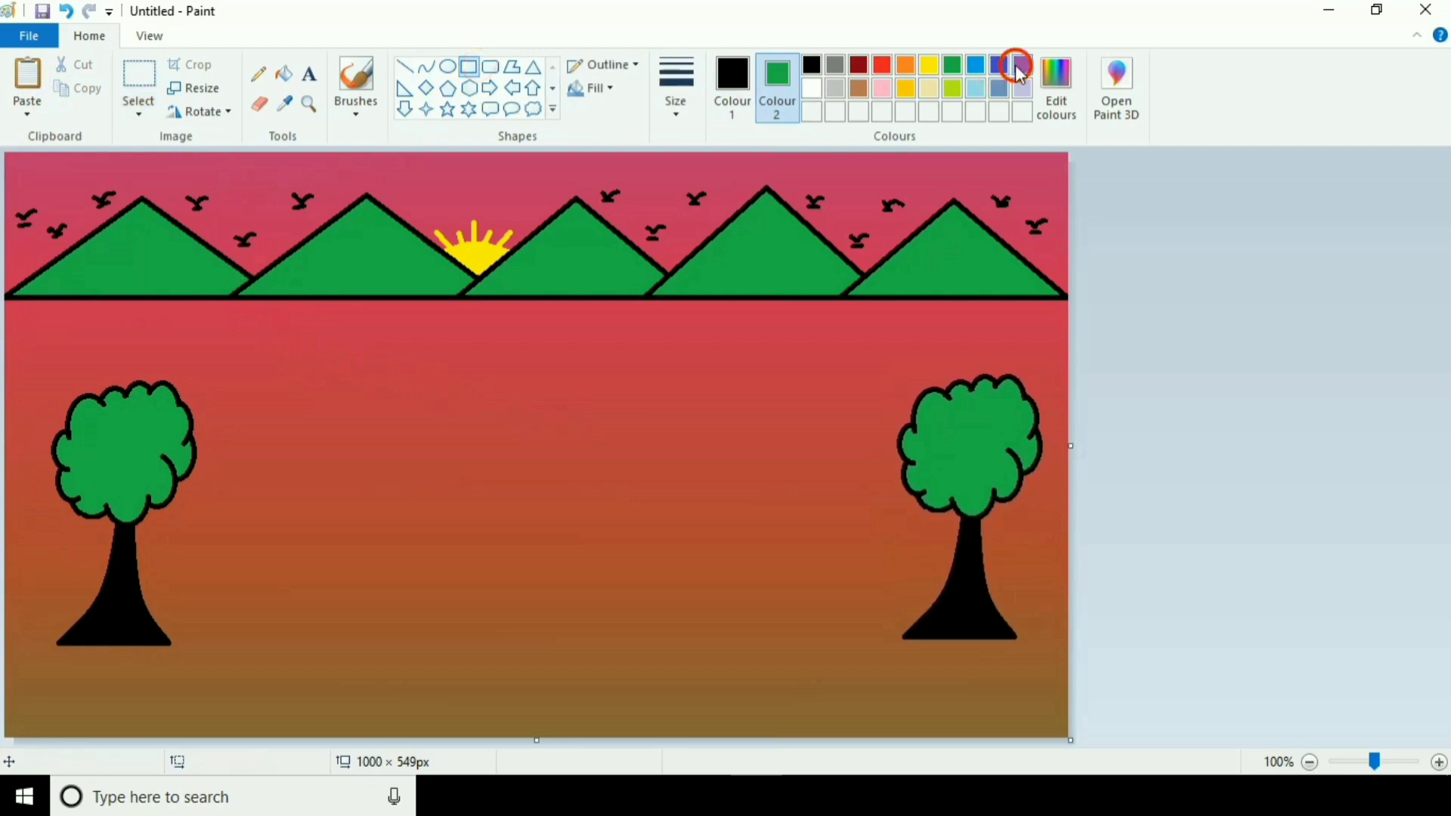
click(1022, 68)
drag(378, 445, 759, 636)
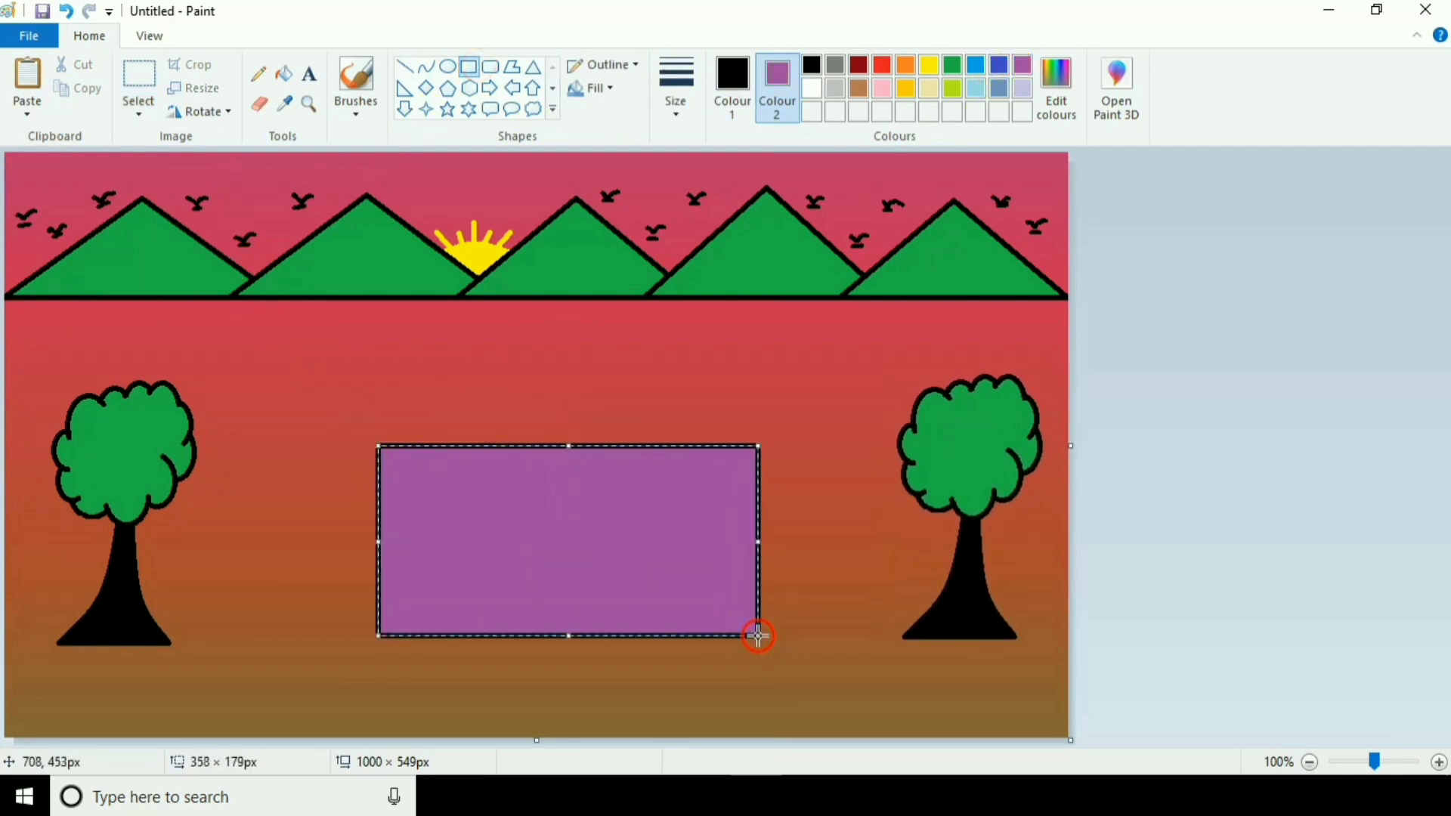
click(533, 67)
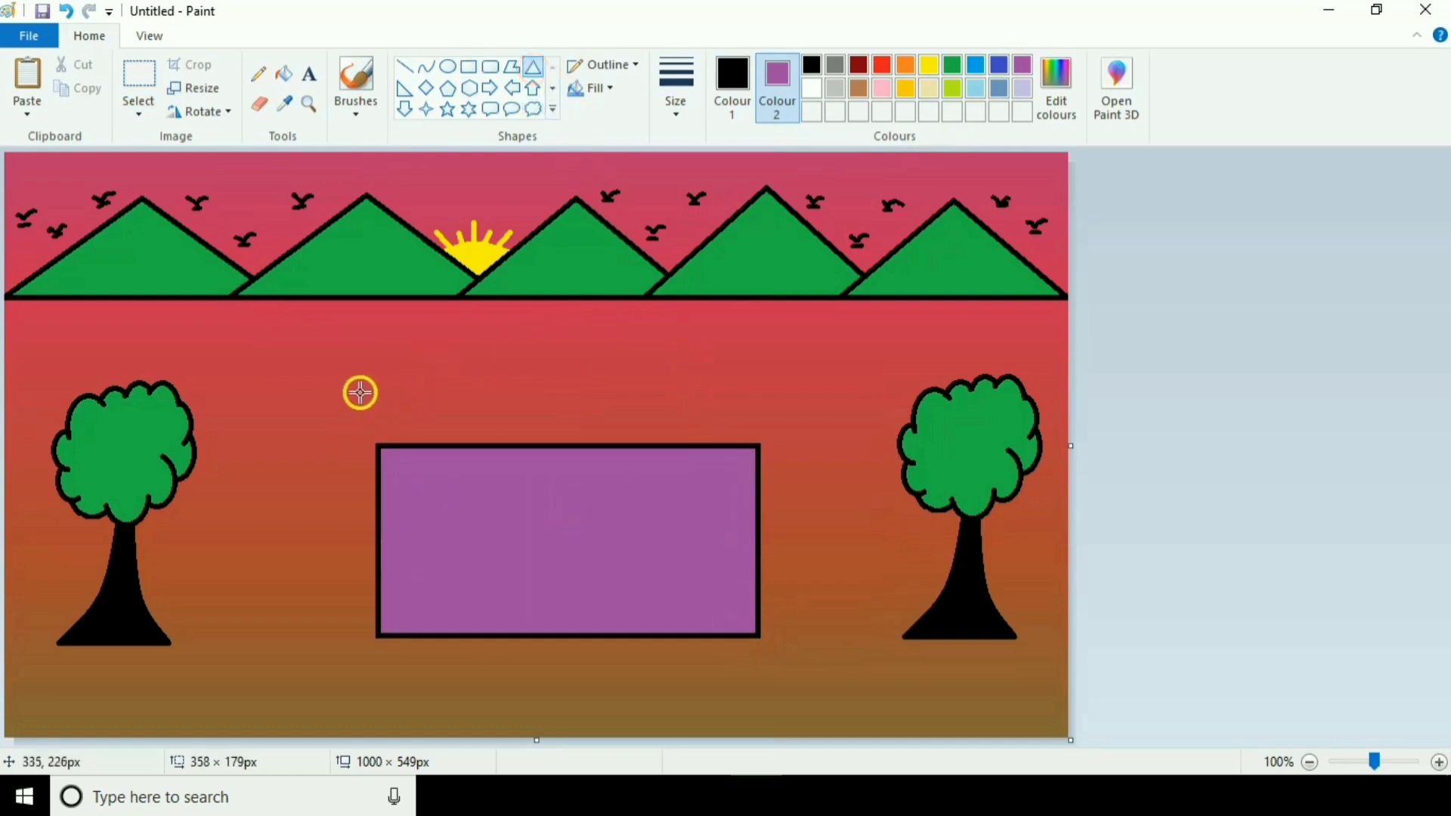
drag(355, 372, 483, 446)
Draw the roof's ridge line about 244 px long and its sloping right edge, plus a vertical wall line from the gable's right corner.
click(405, 69)
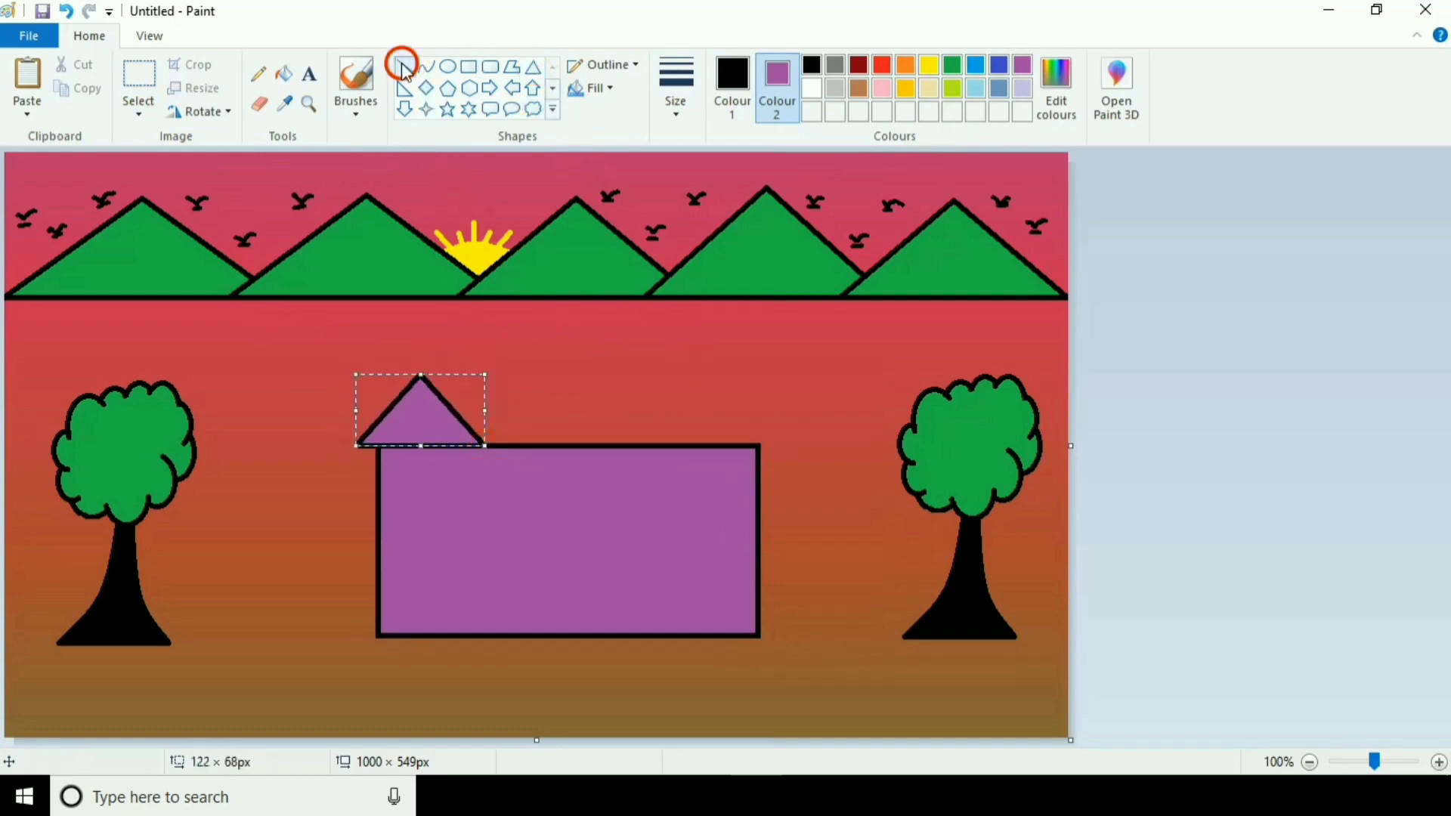
drag(421, 373, 679, 373)
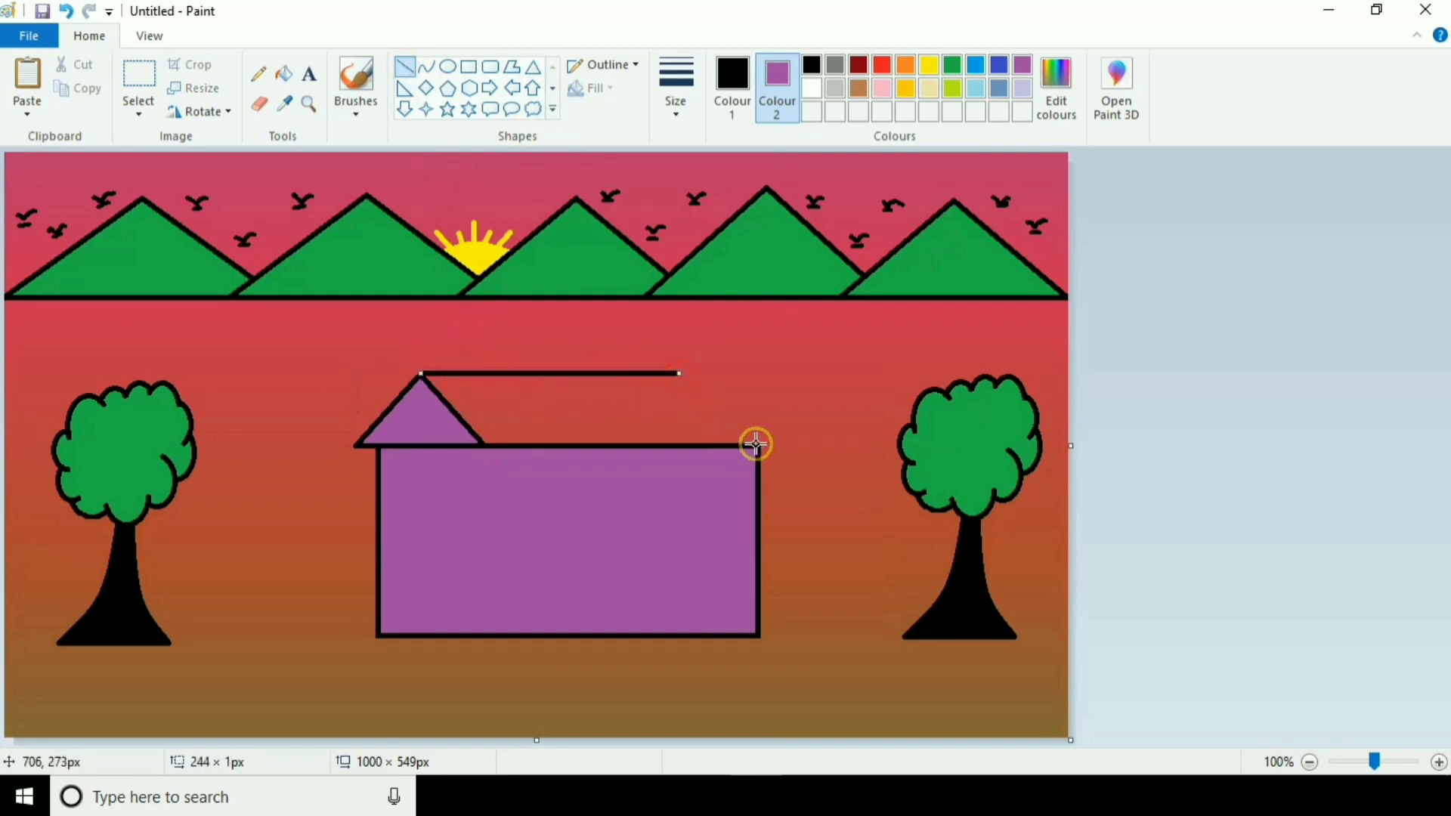
drag(754, 444, 680, 373)
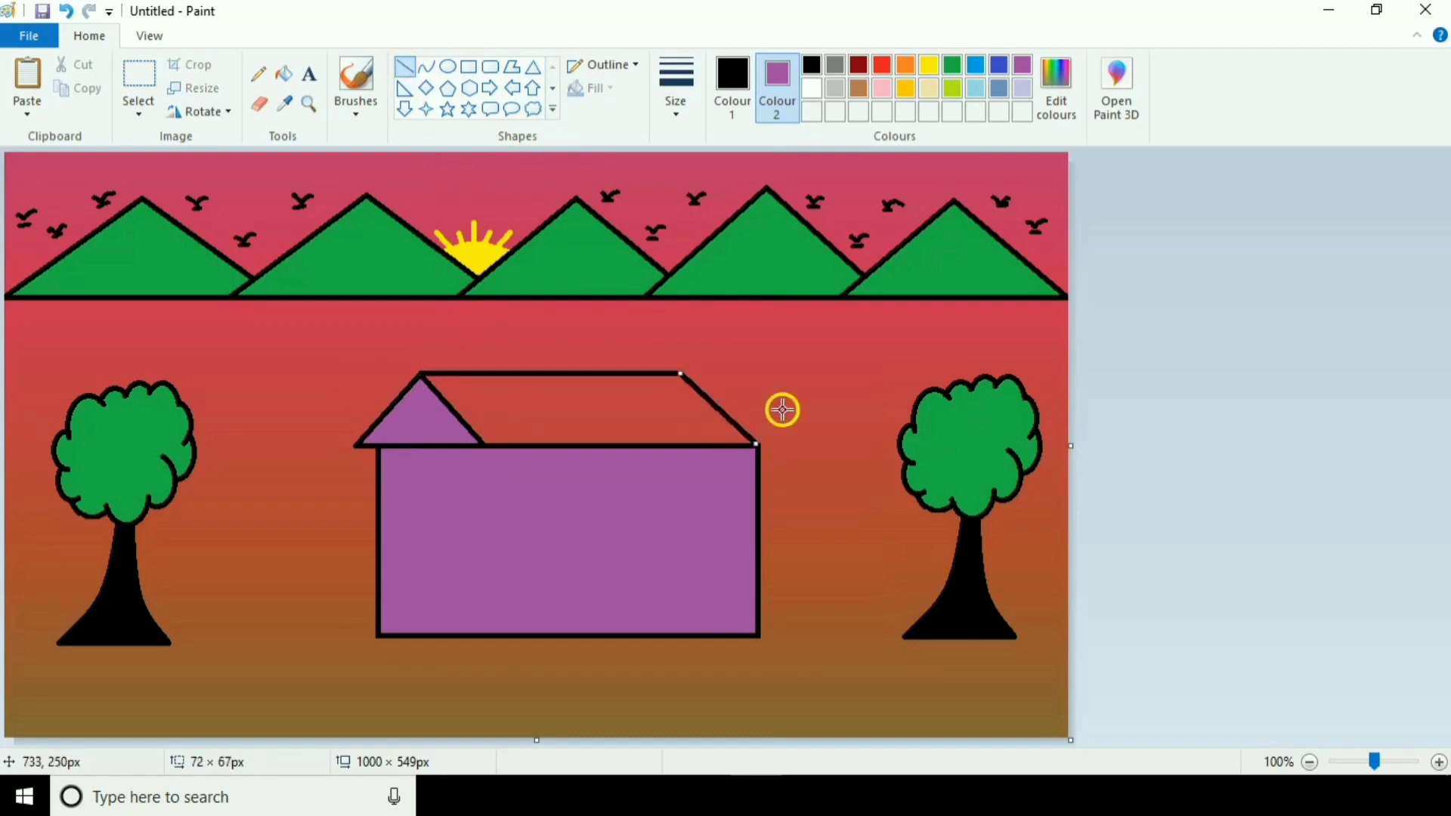
click(1235, 364)
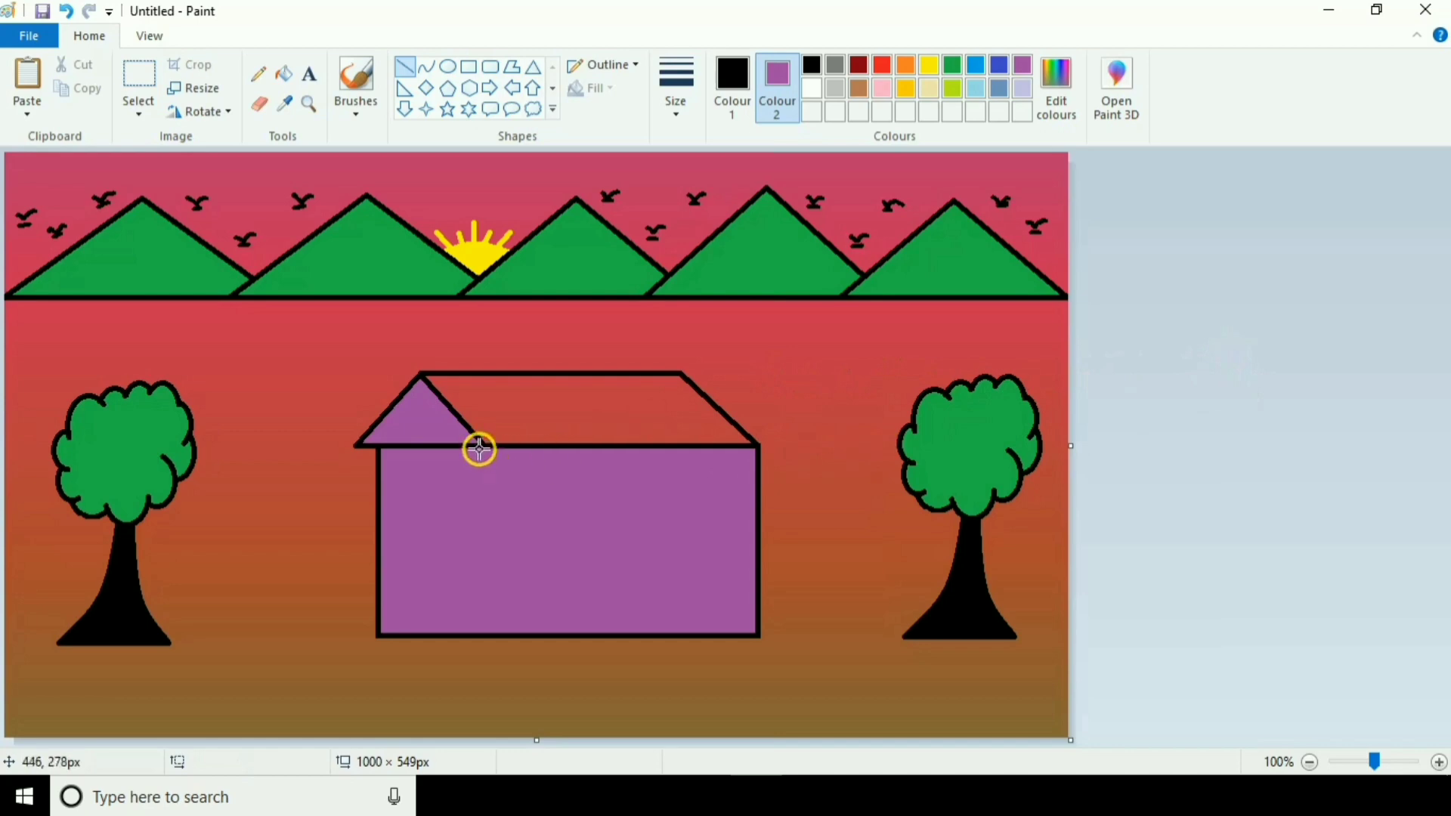
drag(480, 447, 481, 636)
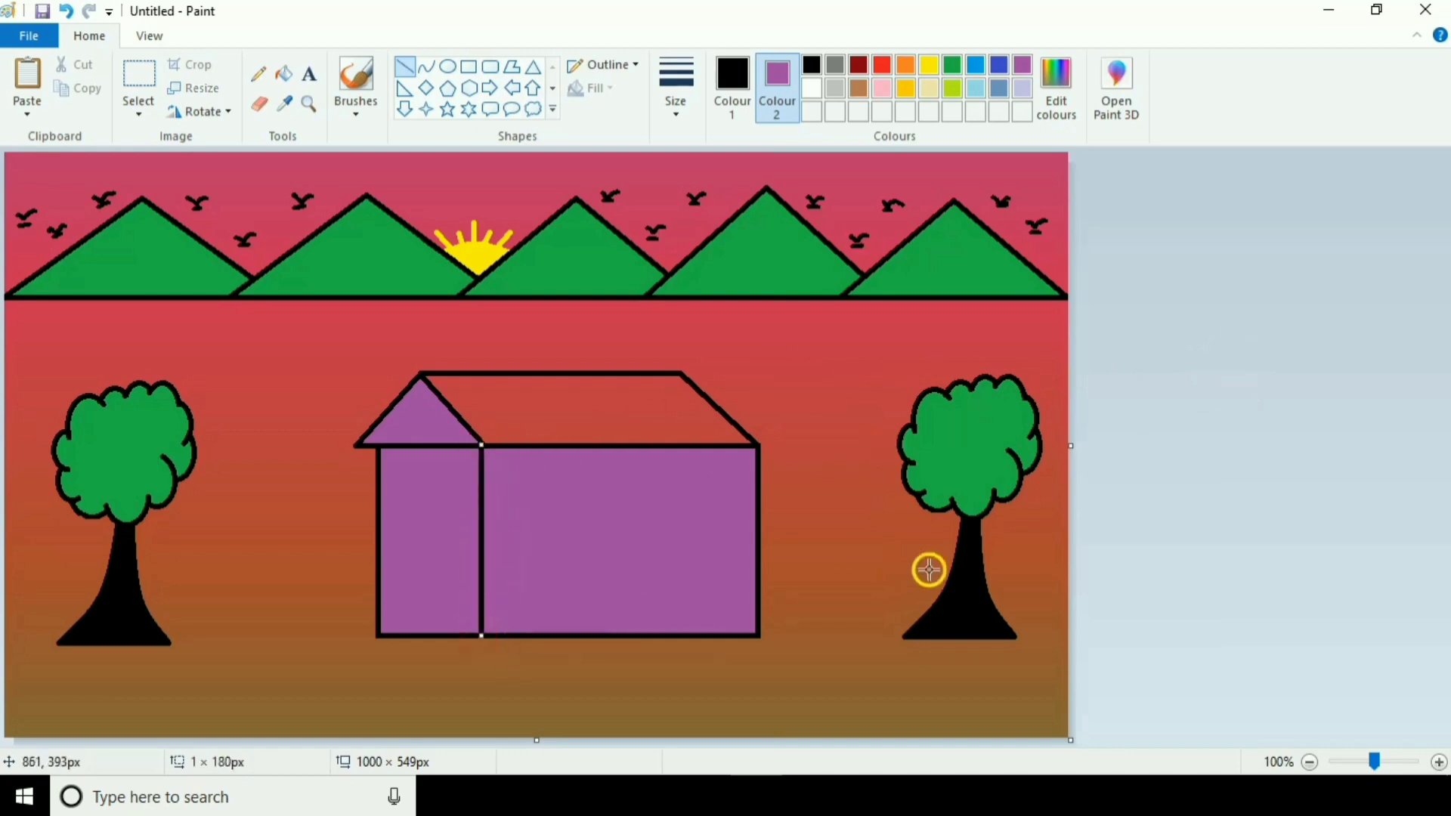
click(1154, 505)
Set Colour 1 to purple and fill the upper band of the house's main roof with it.
click(284, 73)
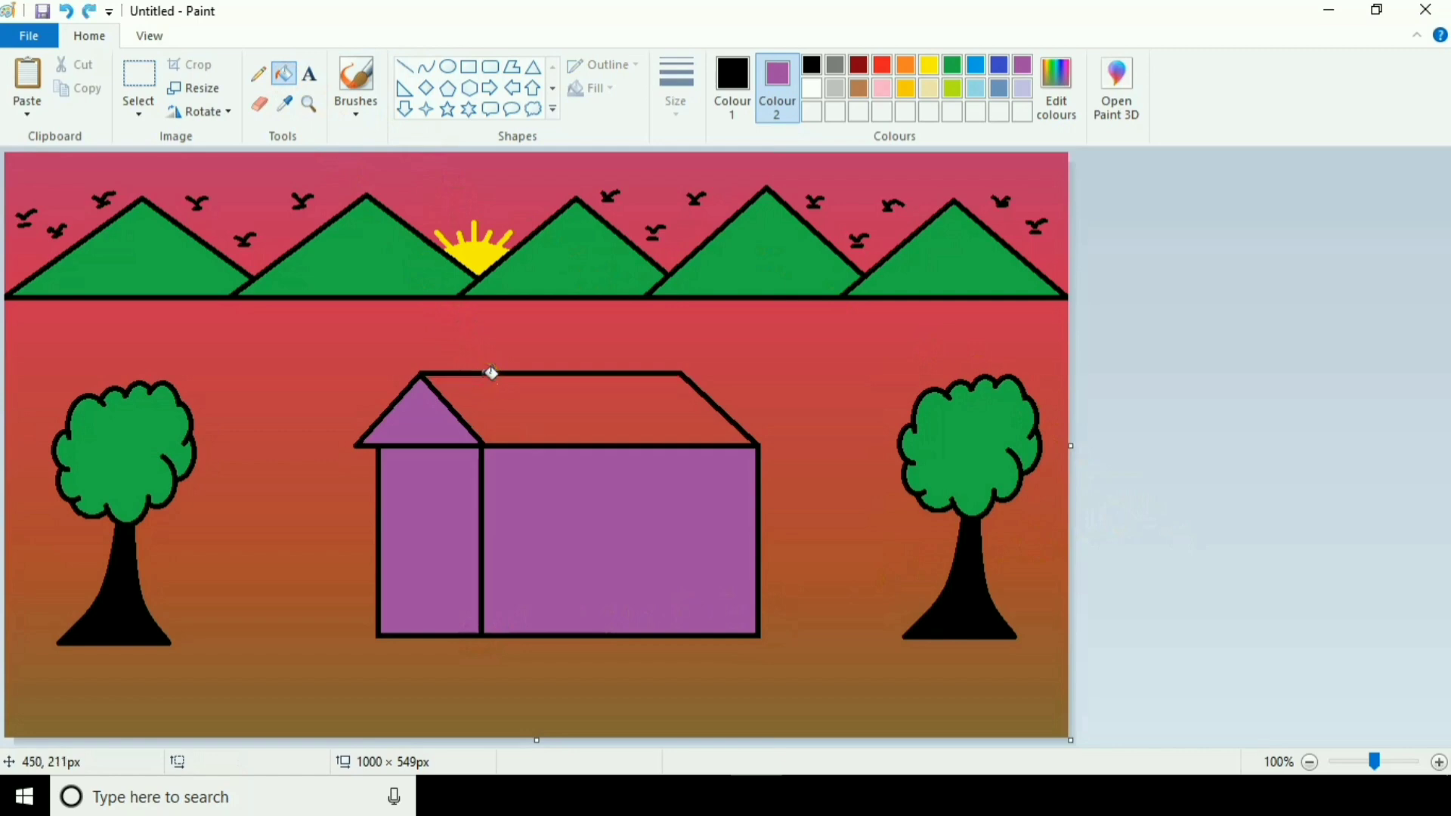
click(732, 83)
click(1021, 62)
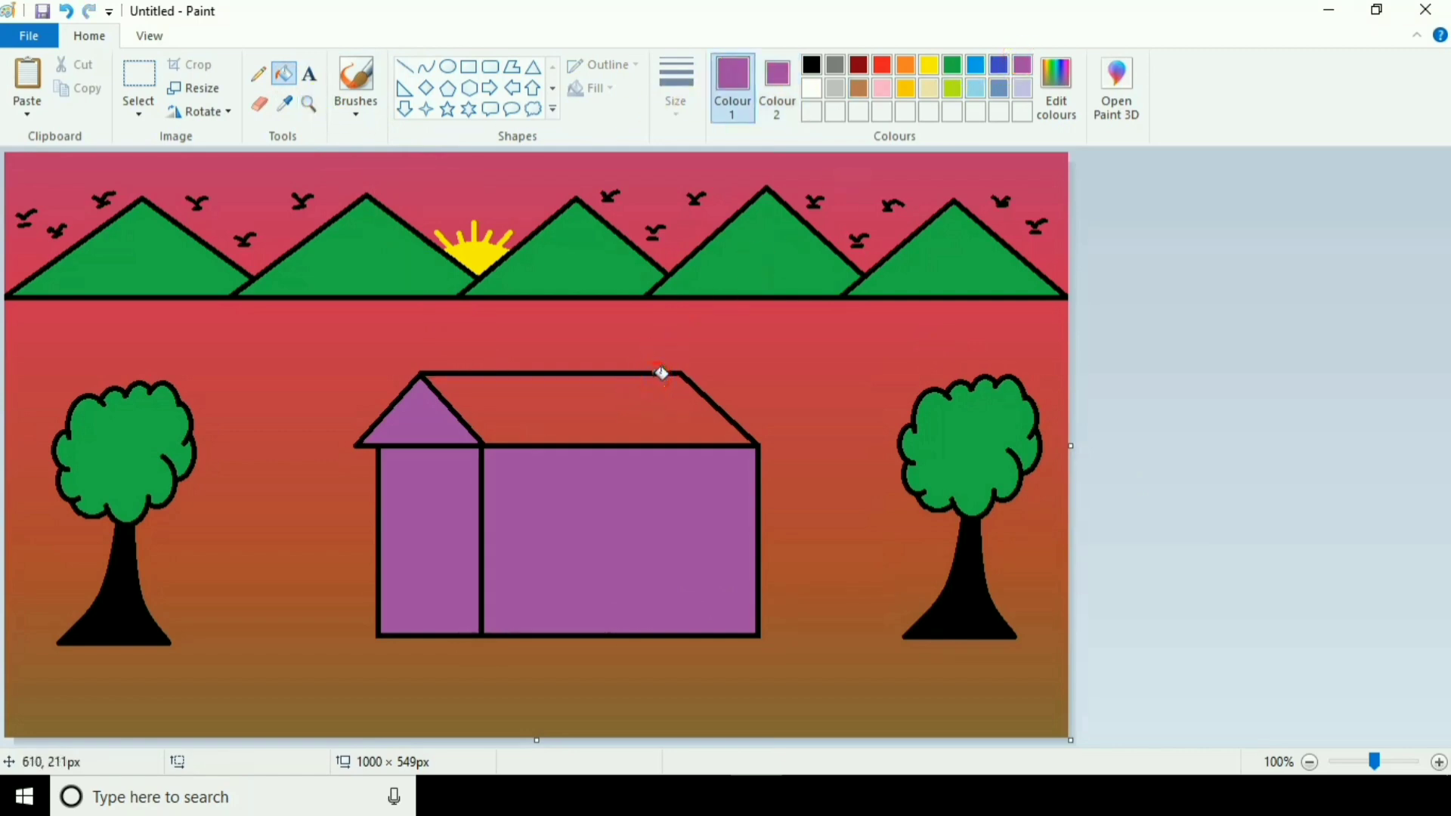
click(663, 374)
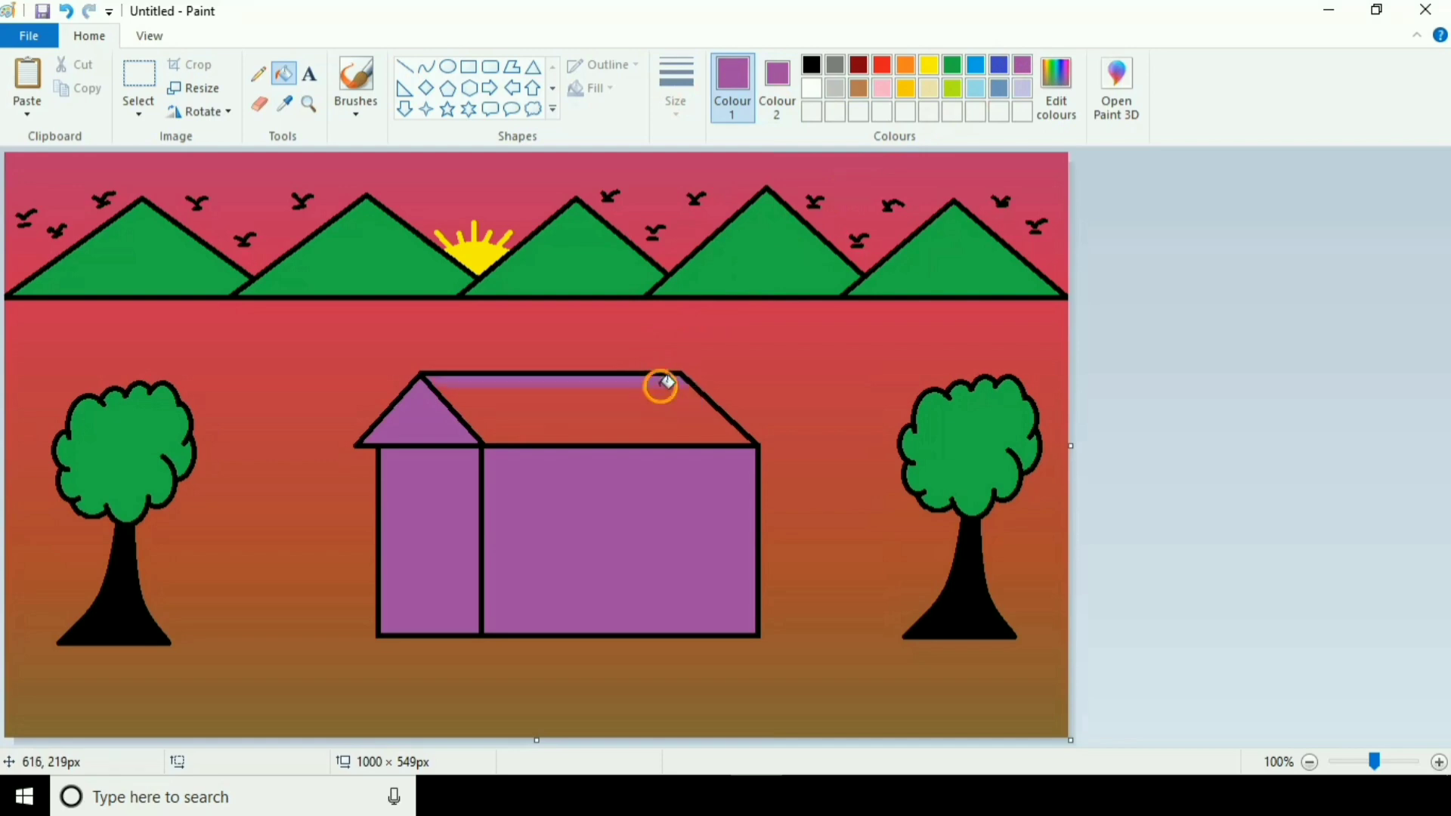
Try to paint the unfilled part of the roof purple with a brush, and undo the stroke.
click(356, 115)
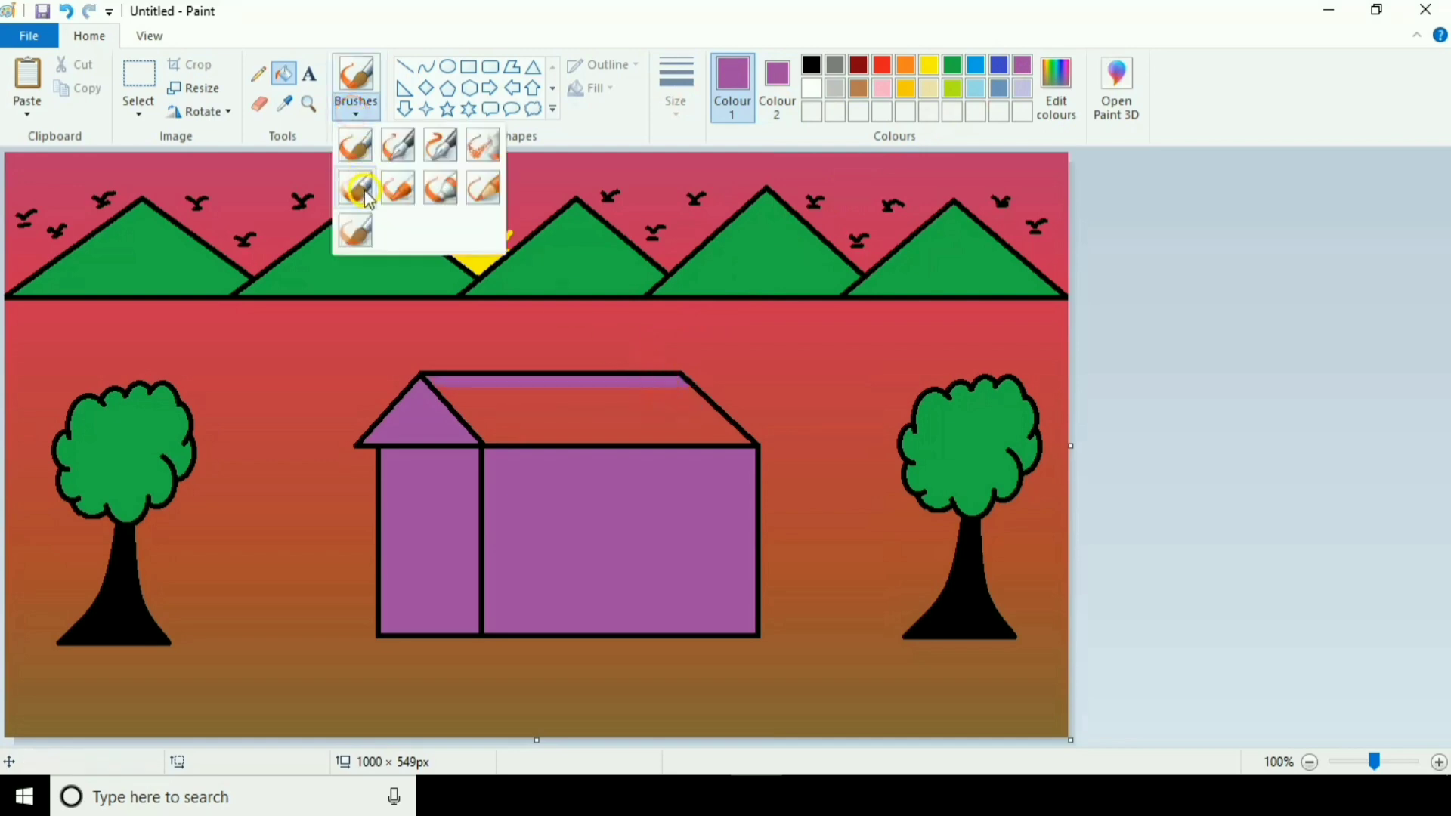
click(355, 145)
click(505, 416)
drag(505, 416, 568, 419)
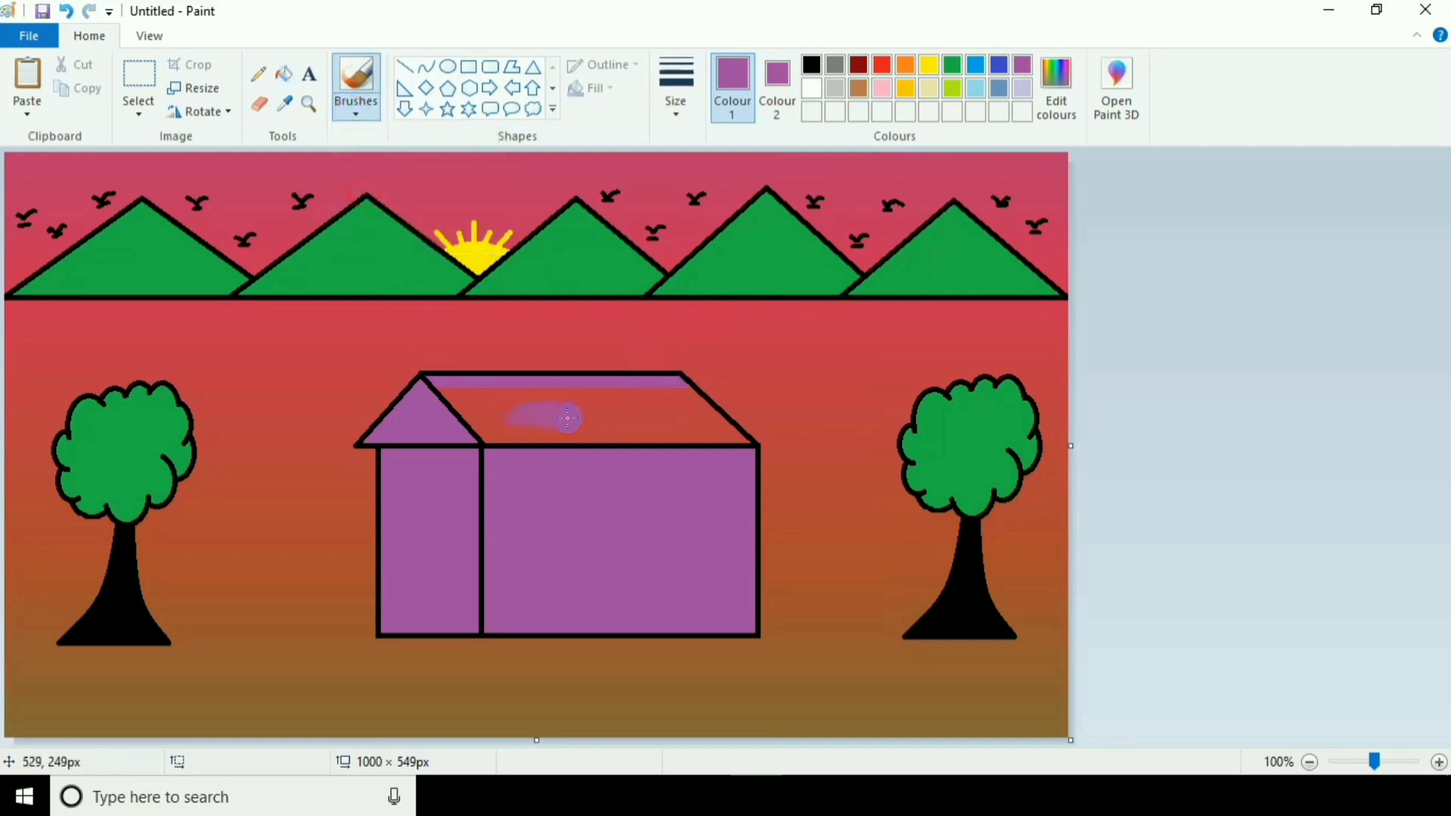
key(ctrl+z)
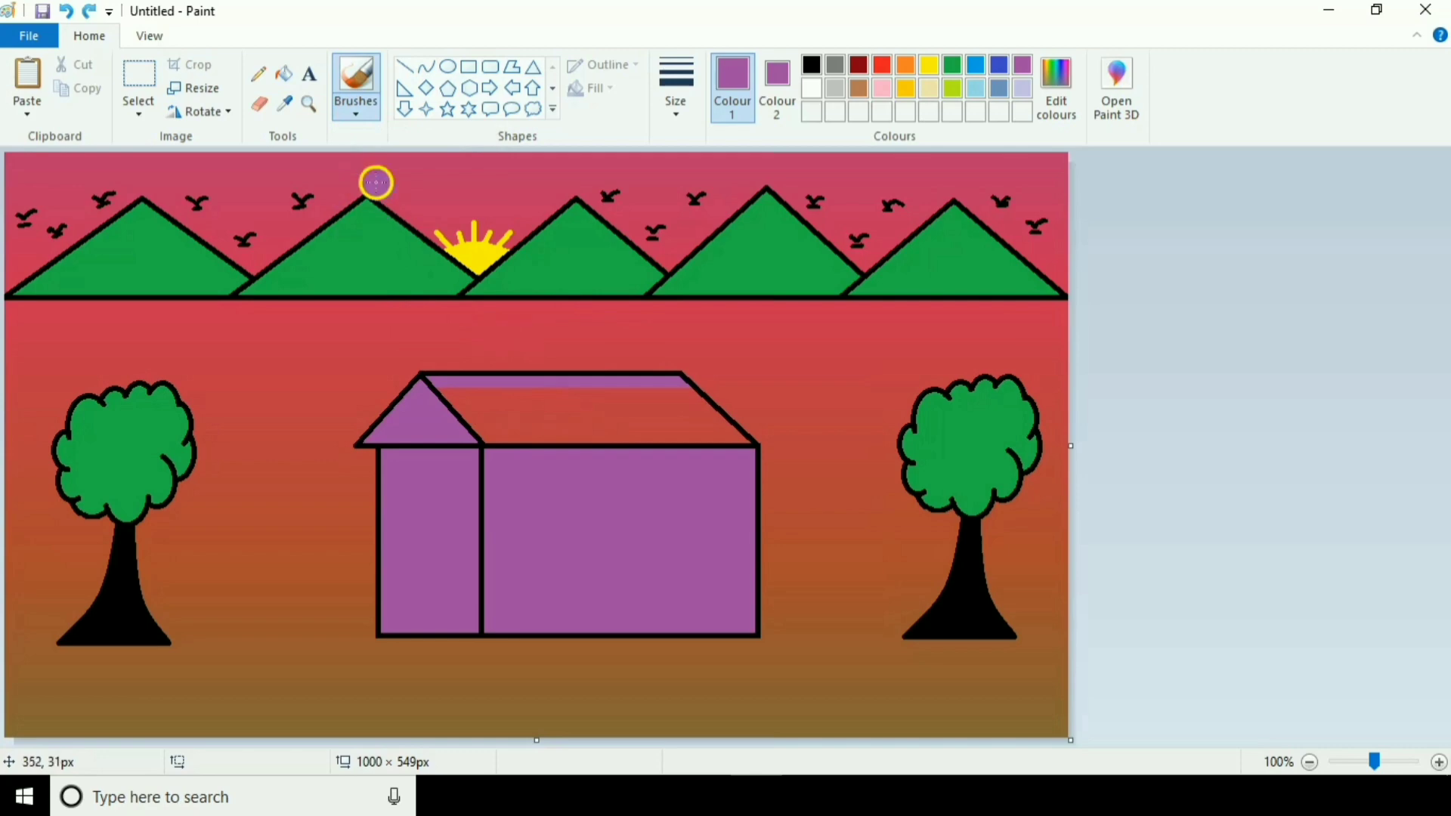
Fill the remaining gradient bands of the main roof with purple until no gaps are left.
click(284, 74)
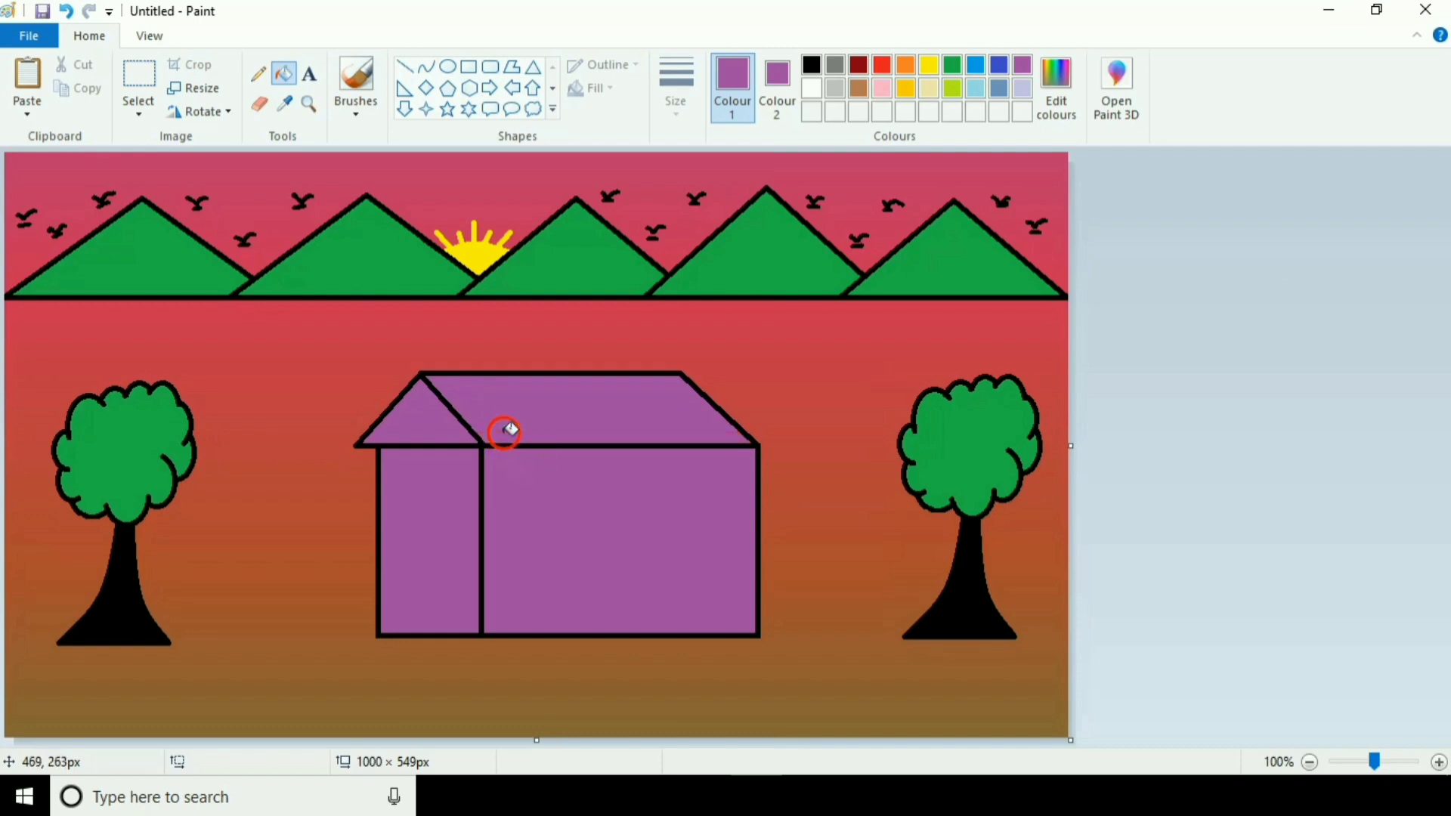
Draw a black-outlined green door about 47 px wide in the gabled section, with a window about 49 × 41 px above it.
click(811, 65)
click(778, 87)
click(952, 65)
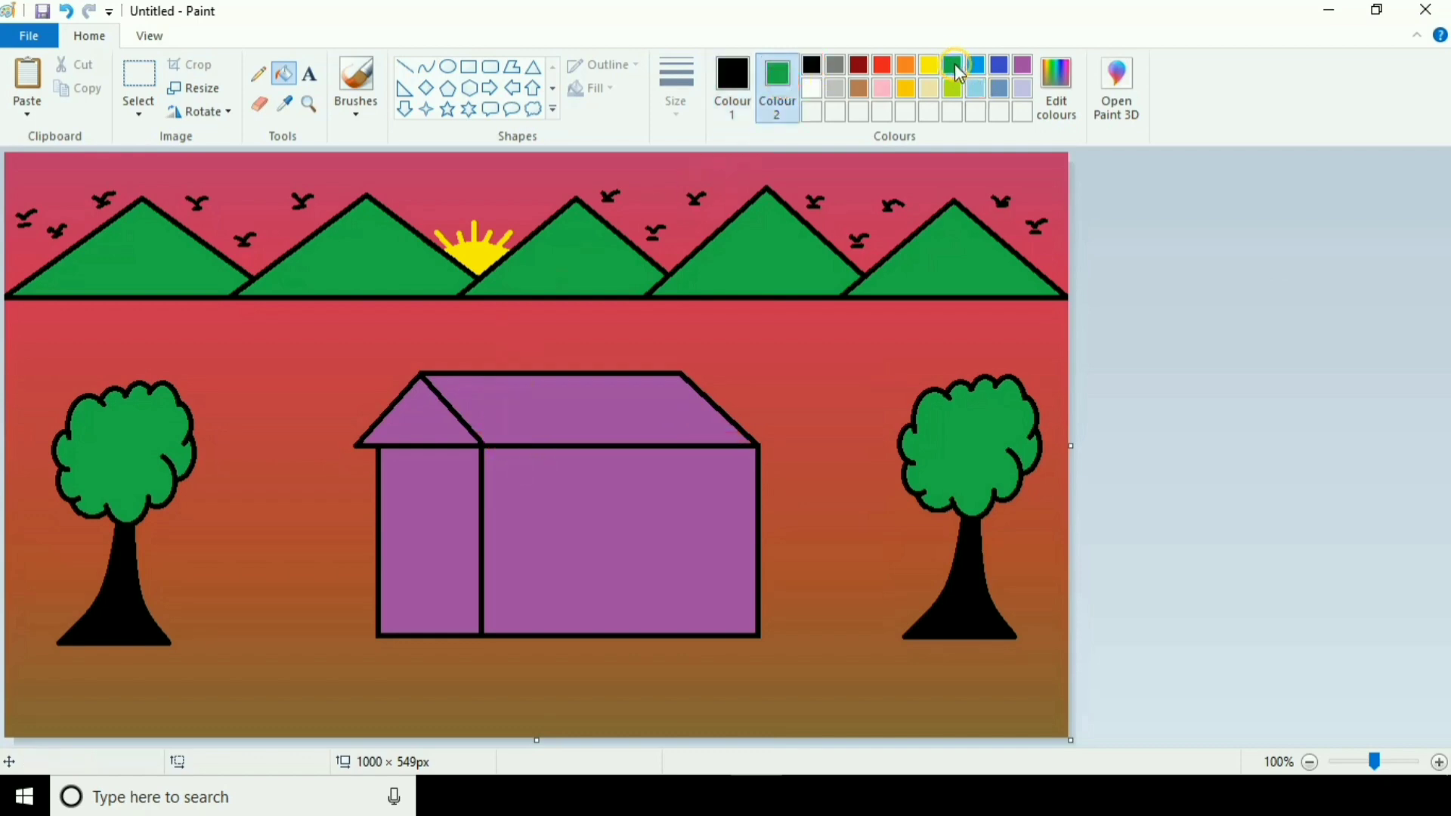
click(468, 66)
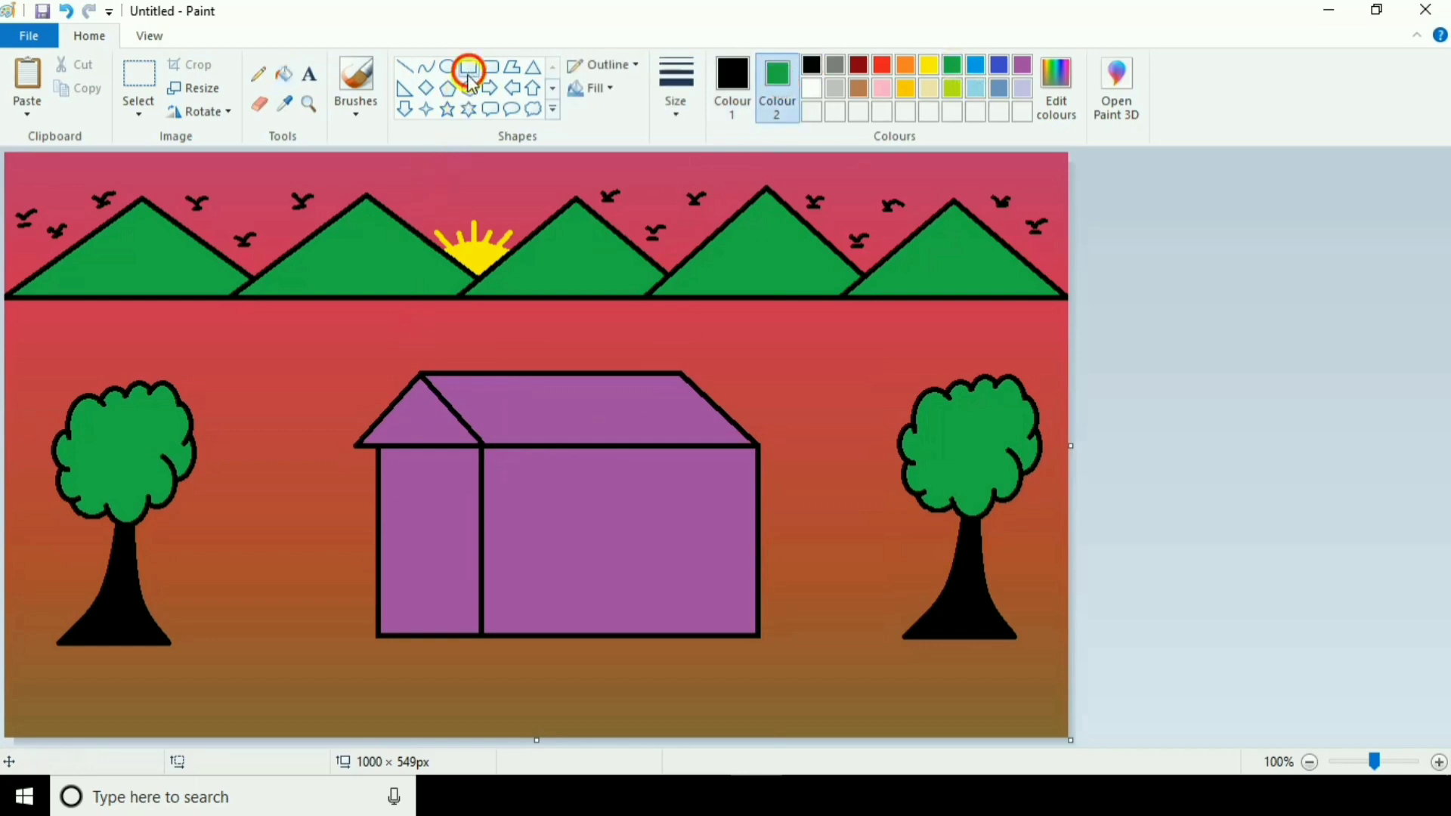
drag(402, 555, 451, 635)
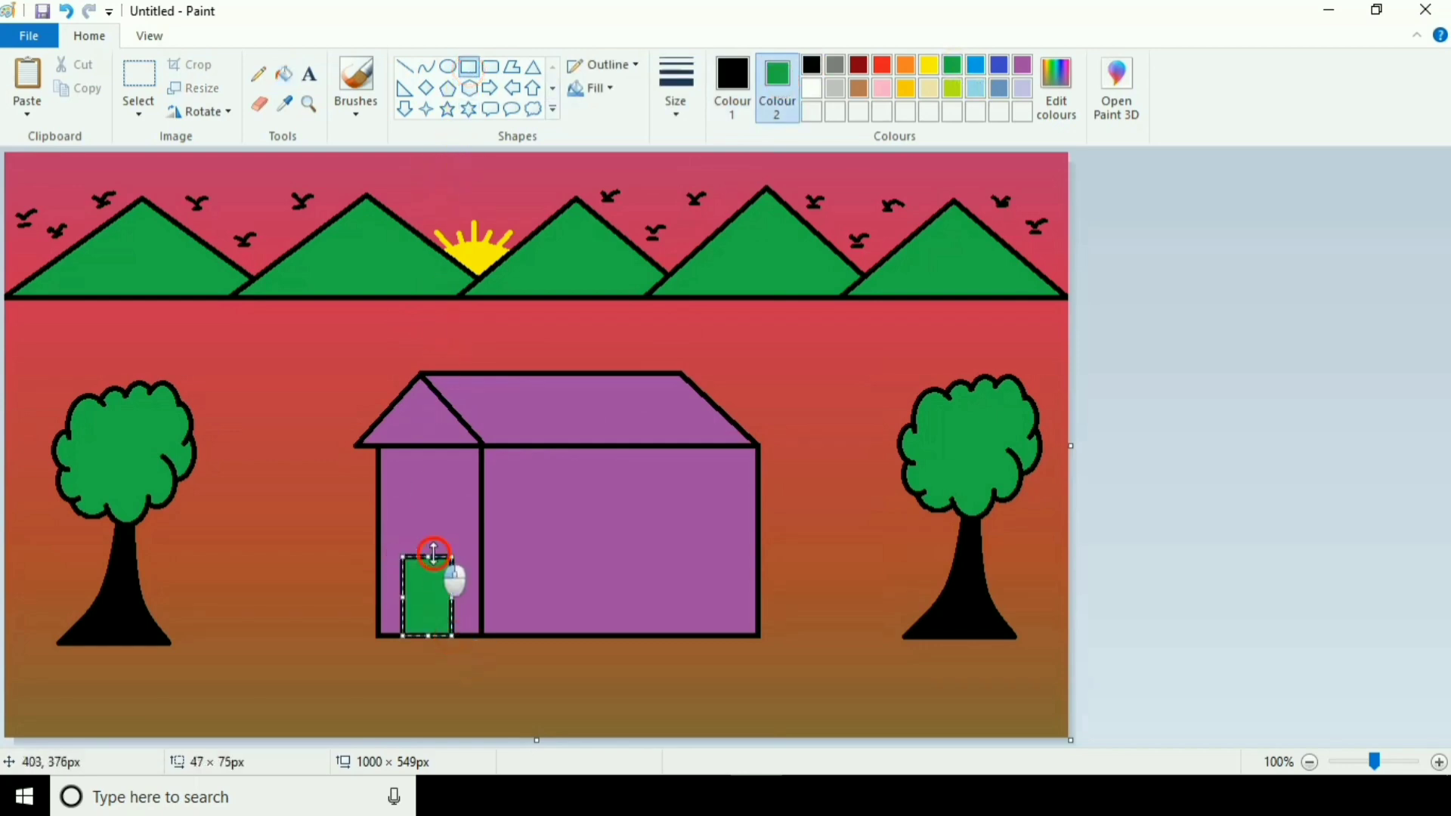
drag(430, 555, 432, 543)
mouse_move(405, 489)
mouse_down()
mouse_move(453, 529)
mouse_move(401, 508)
mouse_move(420, 485)
mouse_up()
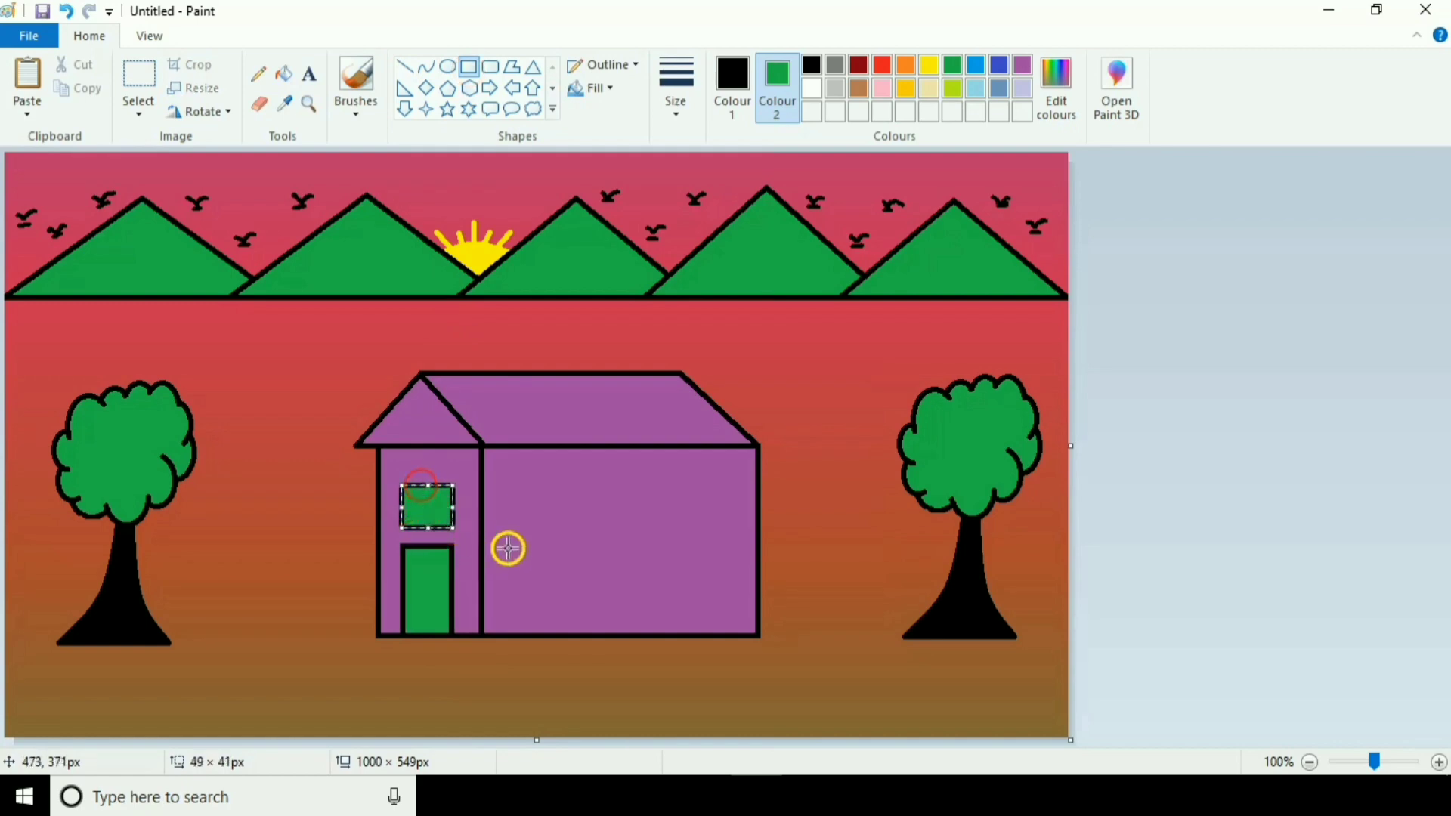
Draw a matching green door in the middle of the main wall and a green window on either side above it.
click(576, 552)
drag(575, 553, 630, 634)
drag(496, 482, 522, 504)
drag(652, 484, 695, 527)
Draw a line about 19 × 13 px from the gable's left tip to the wall and fill the enclosed eave black.
click(401, 66)
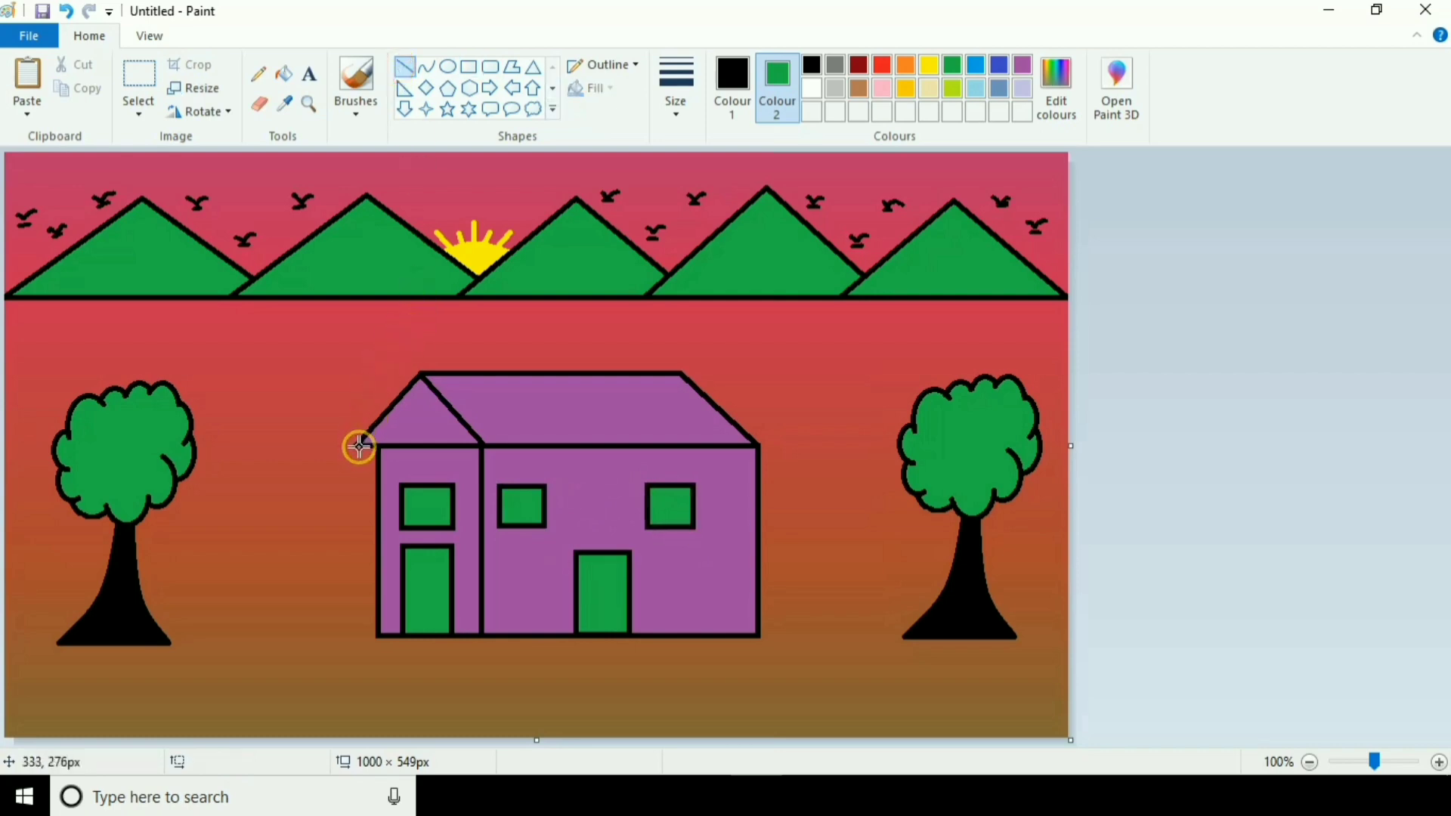
drag(359, 447, 377, 458)
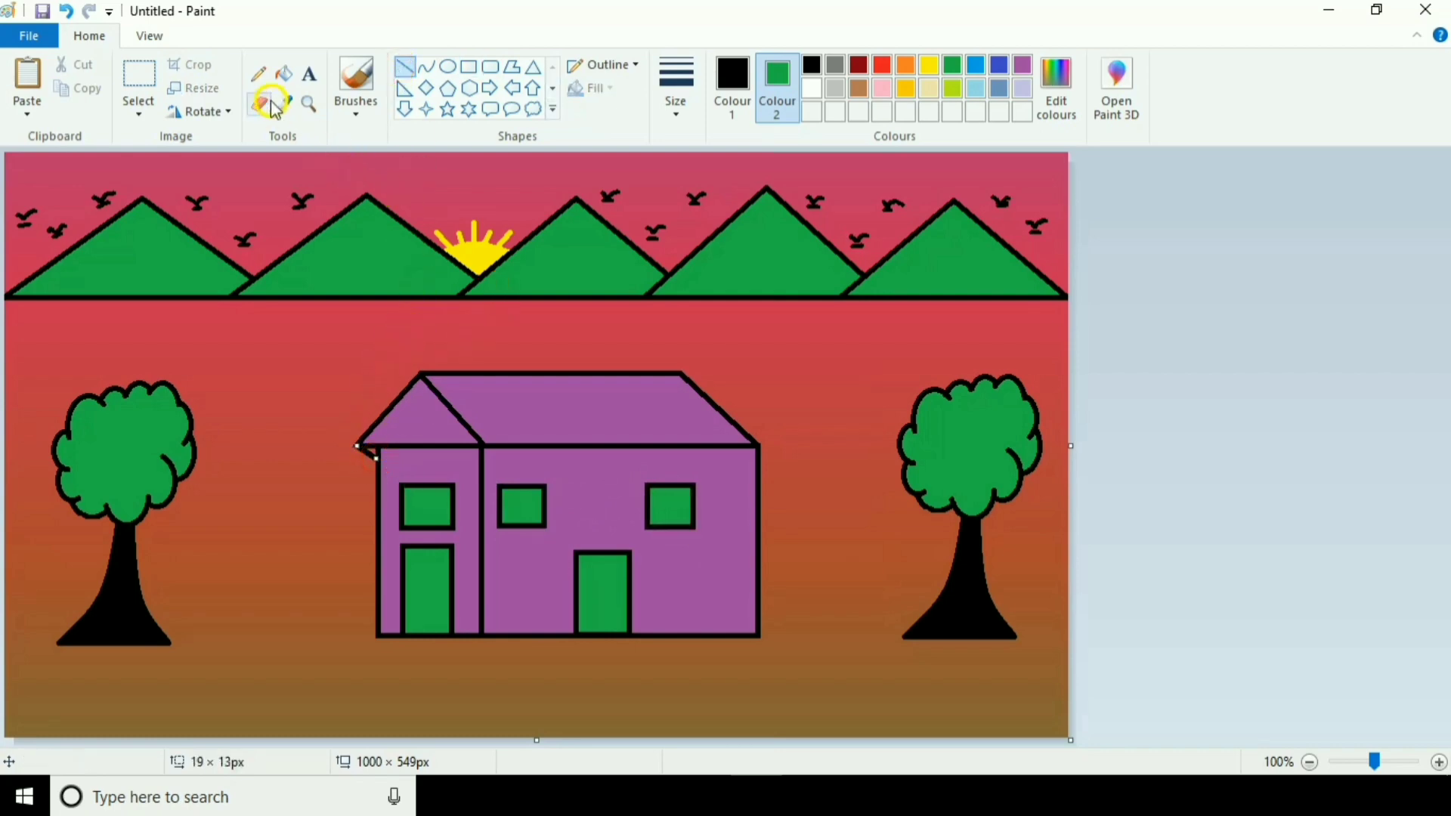
click(284, 73)
click(380, 449)
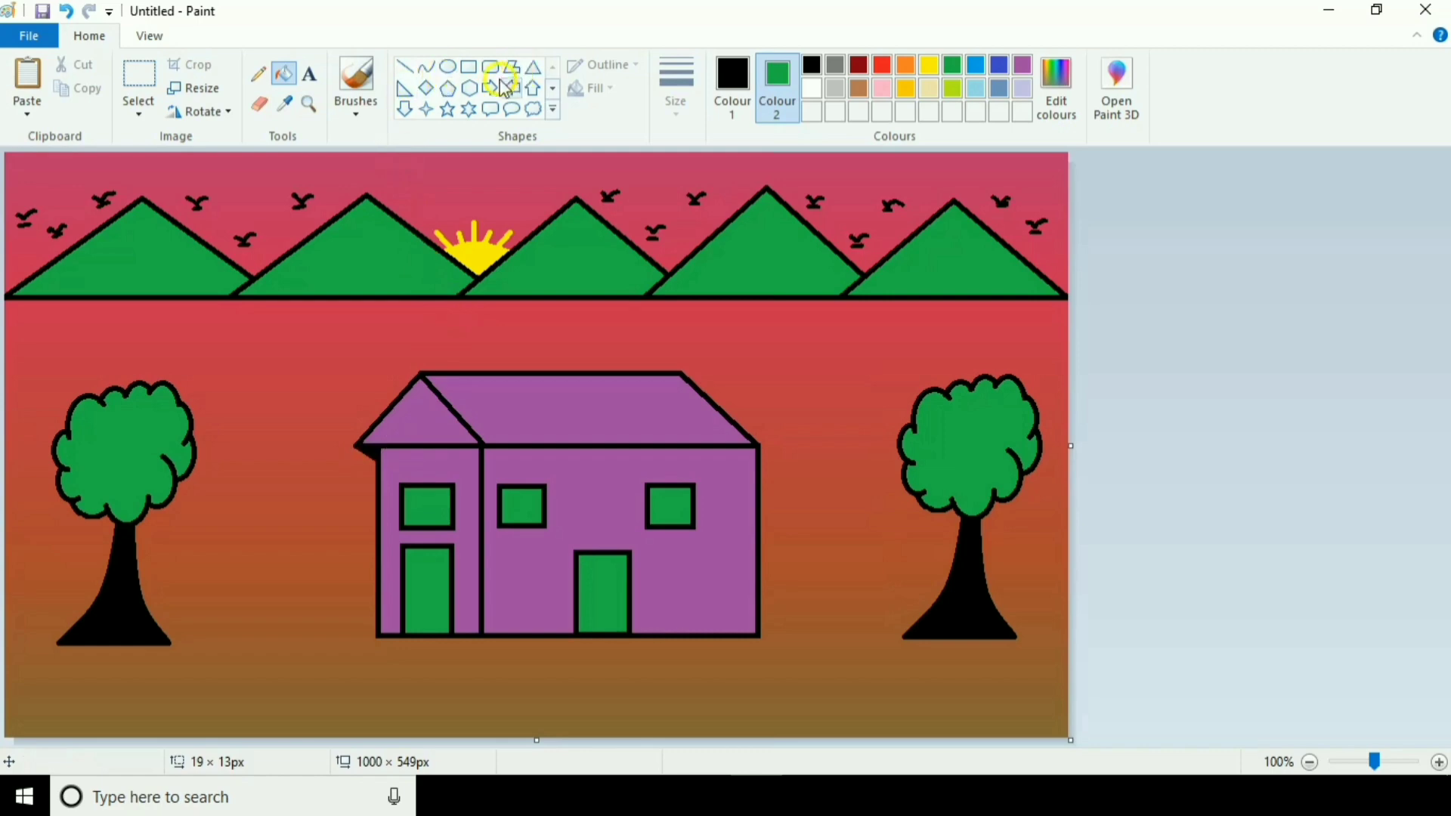
Outline a plinth under the house with short curves flaring from both bottom corners and a baseline about 405 px long.
click(426, 67)
drag(377, 634, 361, 642)
drag(757, 637, 774, 641)
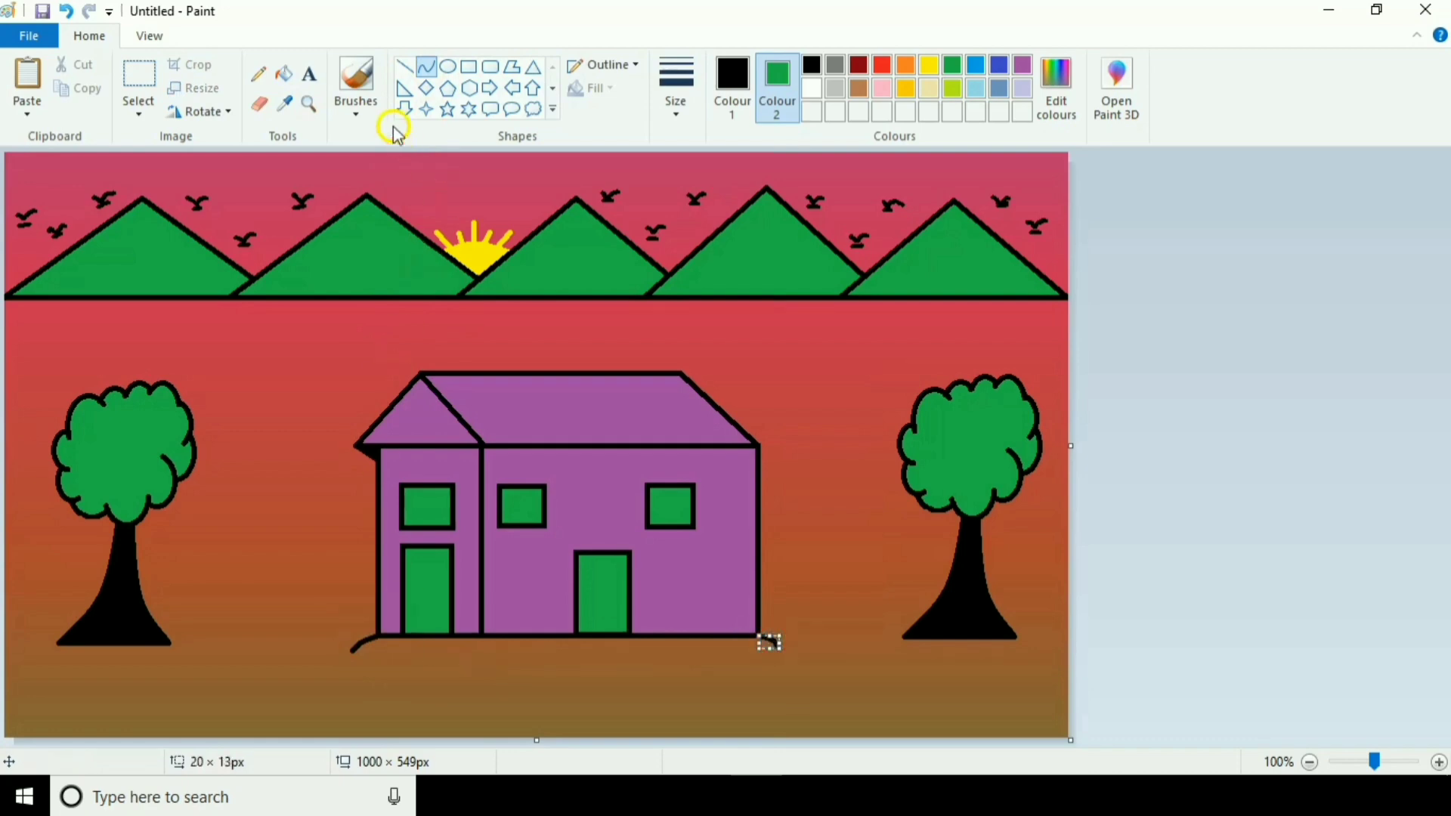
click(404, 66)
drag(352, 651, 782, 651)
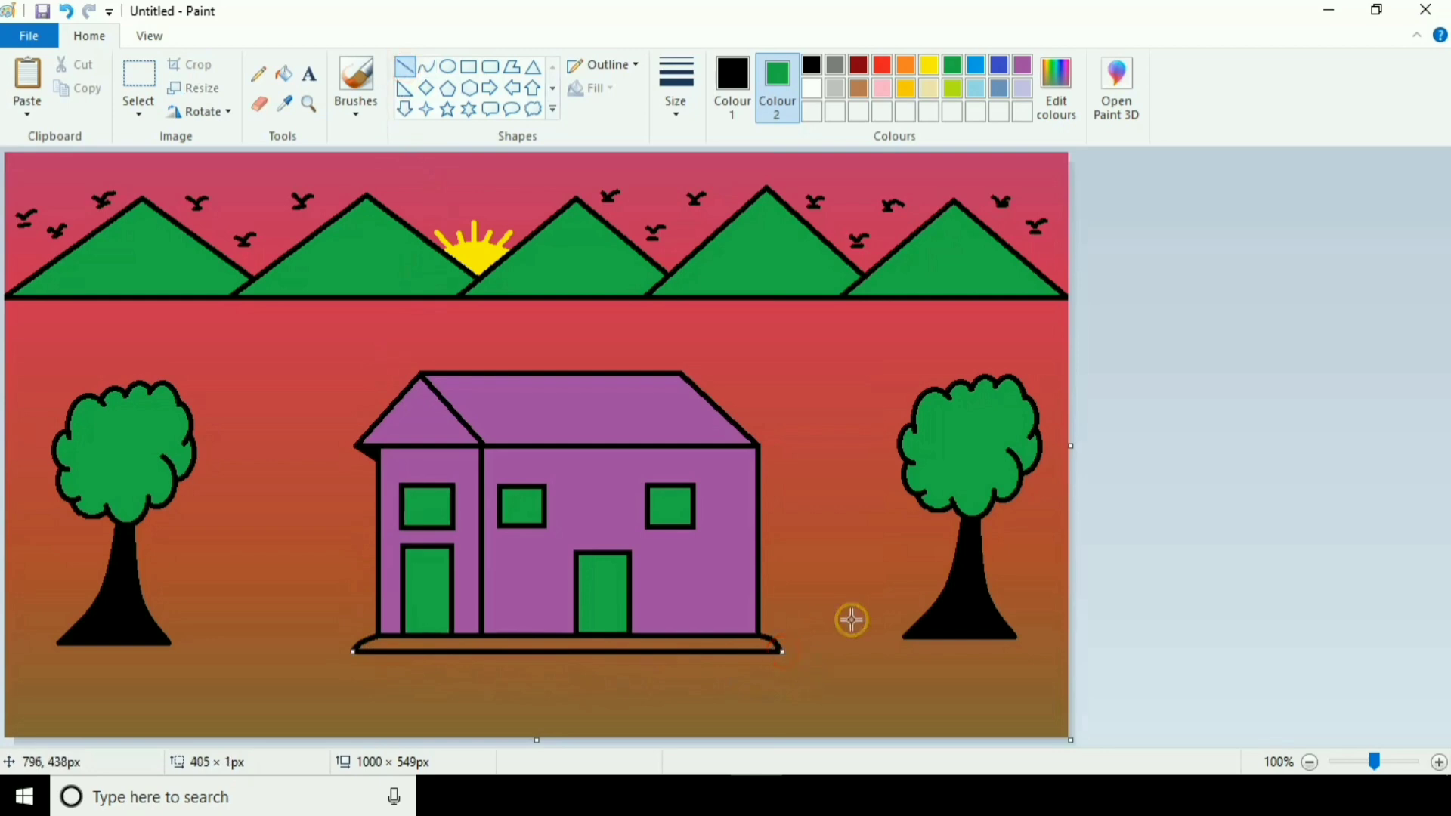
Fill the plinth under the house with black, covering every gradient band inside its outline.
click(1174, 532)
click(284, 73)
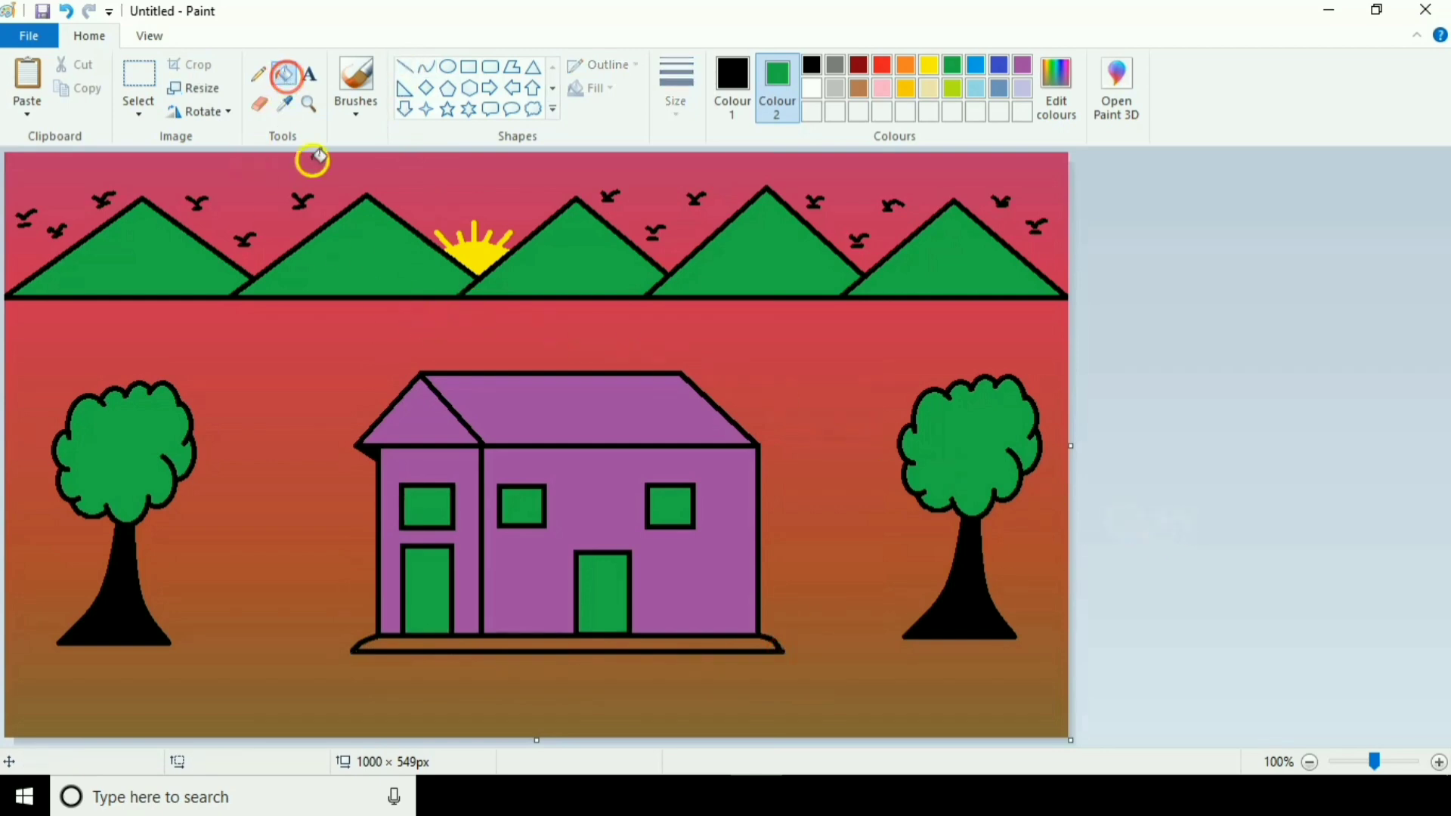
click(445, 638)
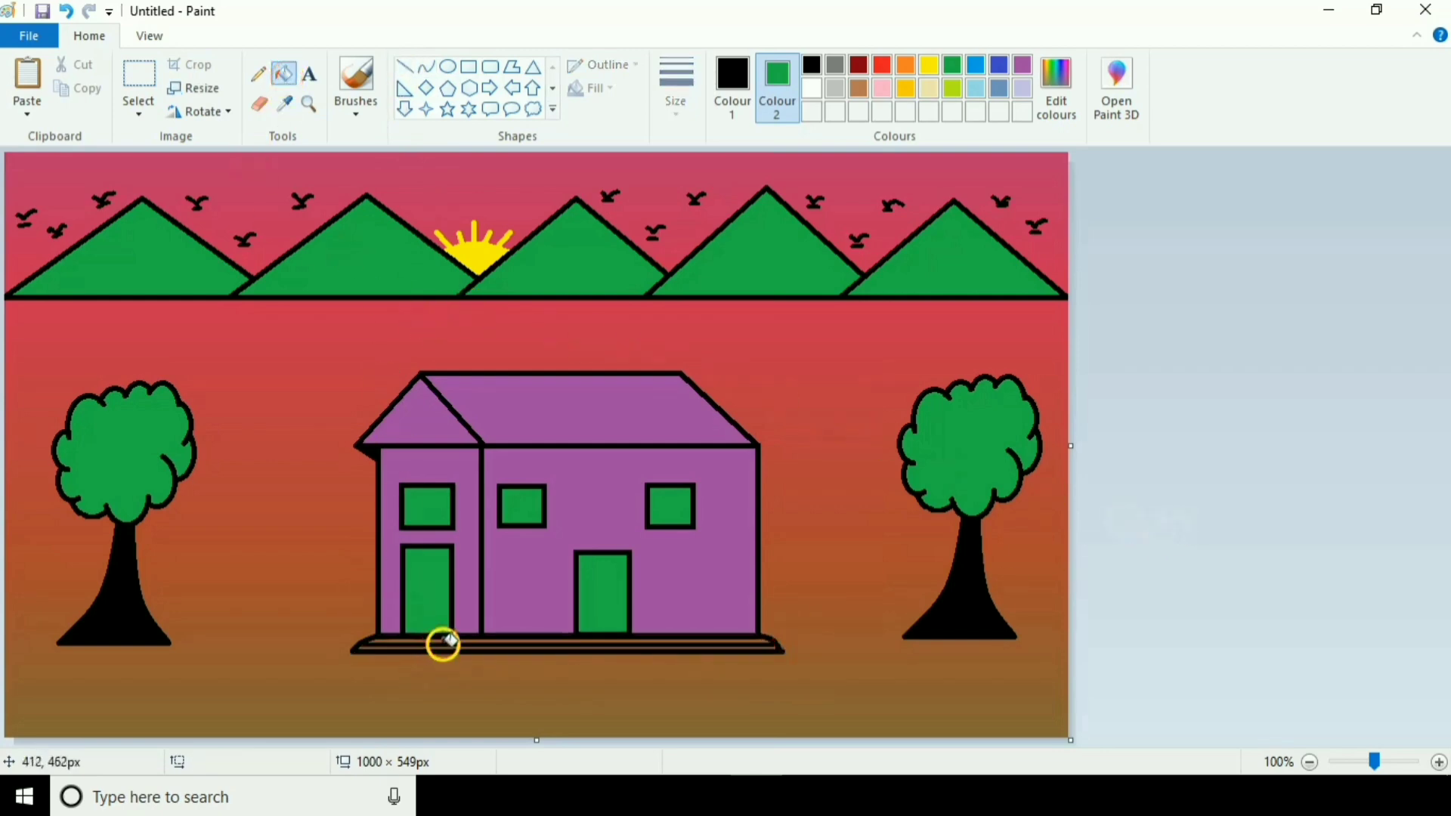
click(451, 645)
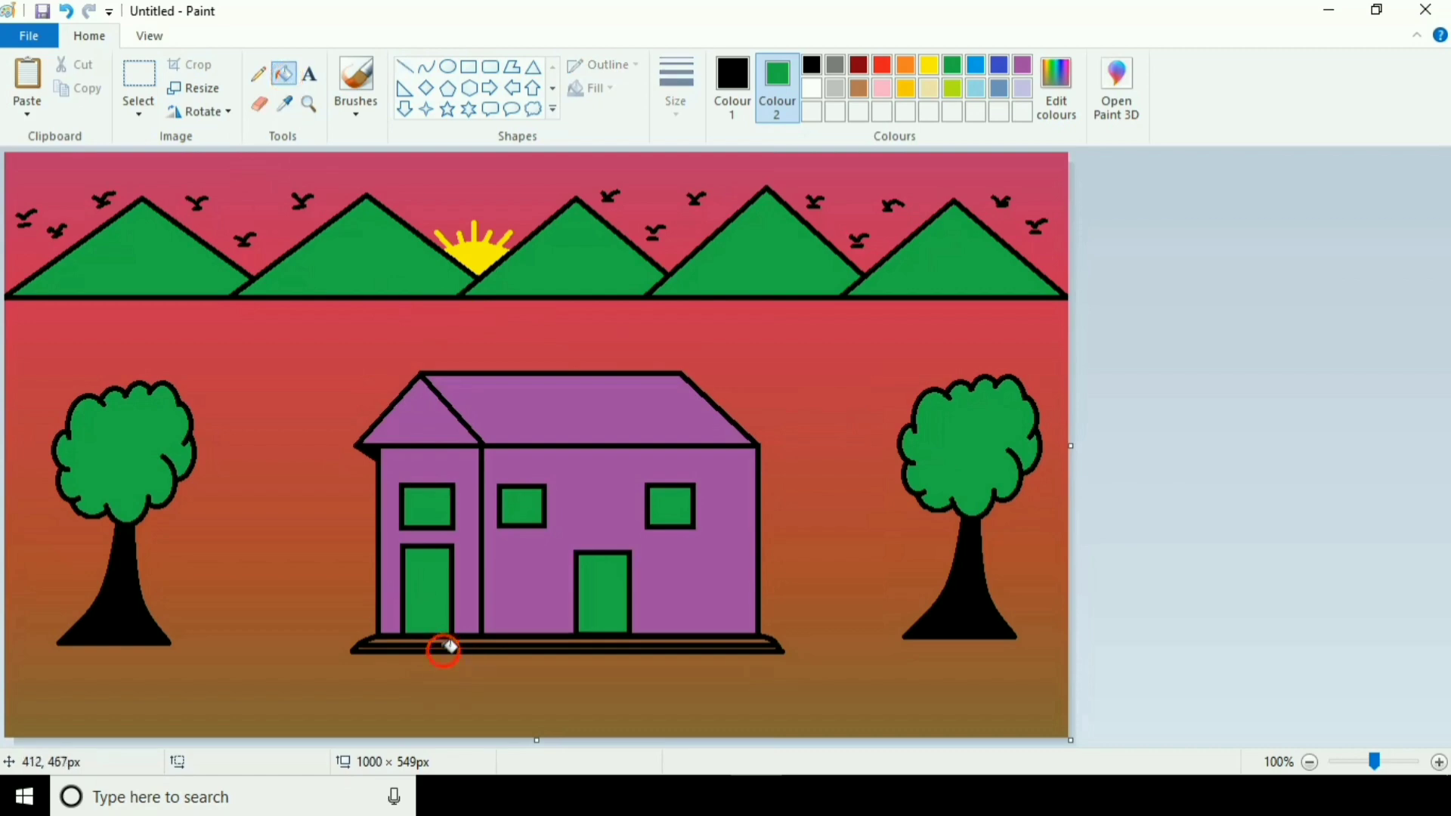
click(451, 644)
click(447, 640)
Add the text "Techno Education" below the plinth in green, using the Baskerville Old Face font.
click(255, 75)
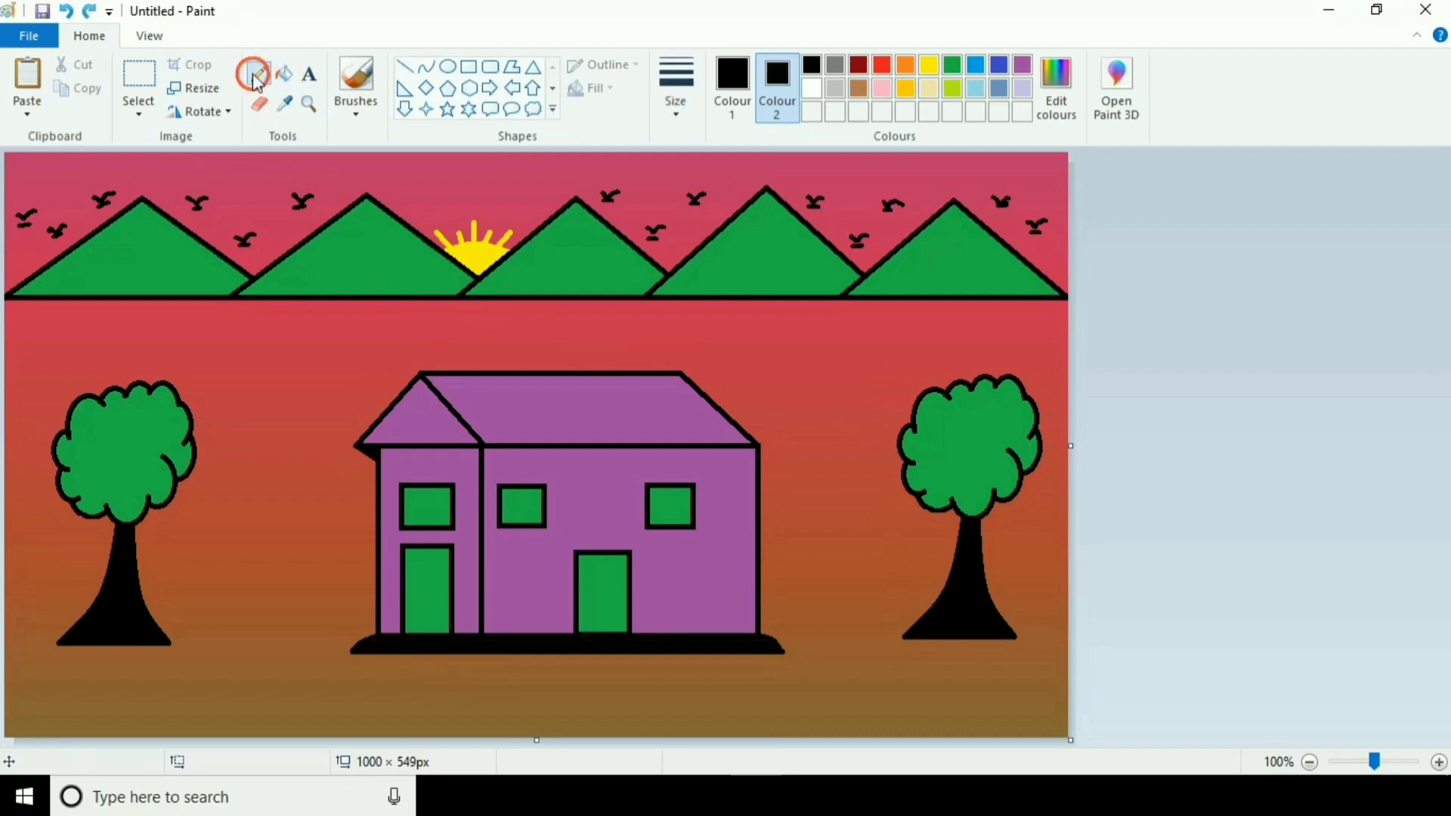
click(309, 74)
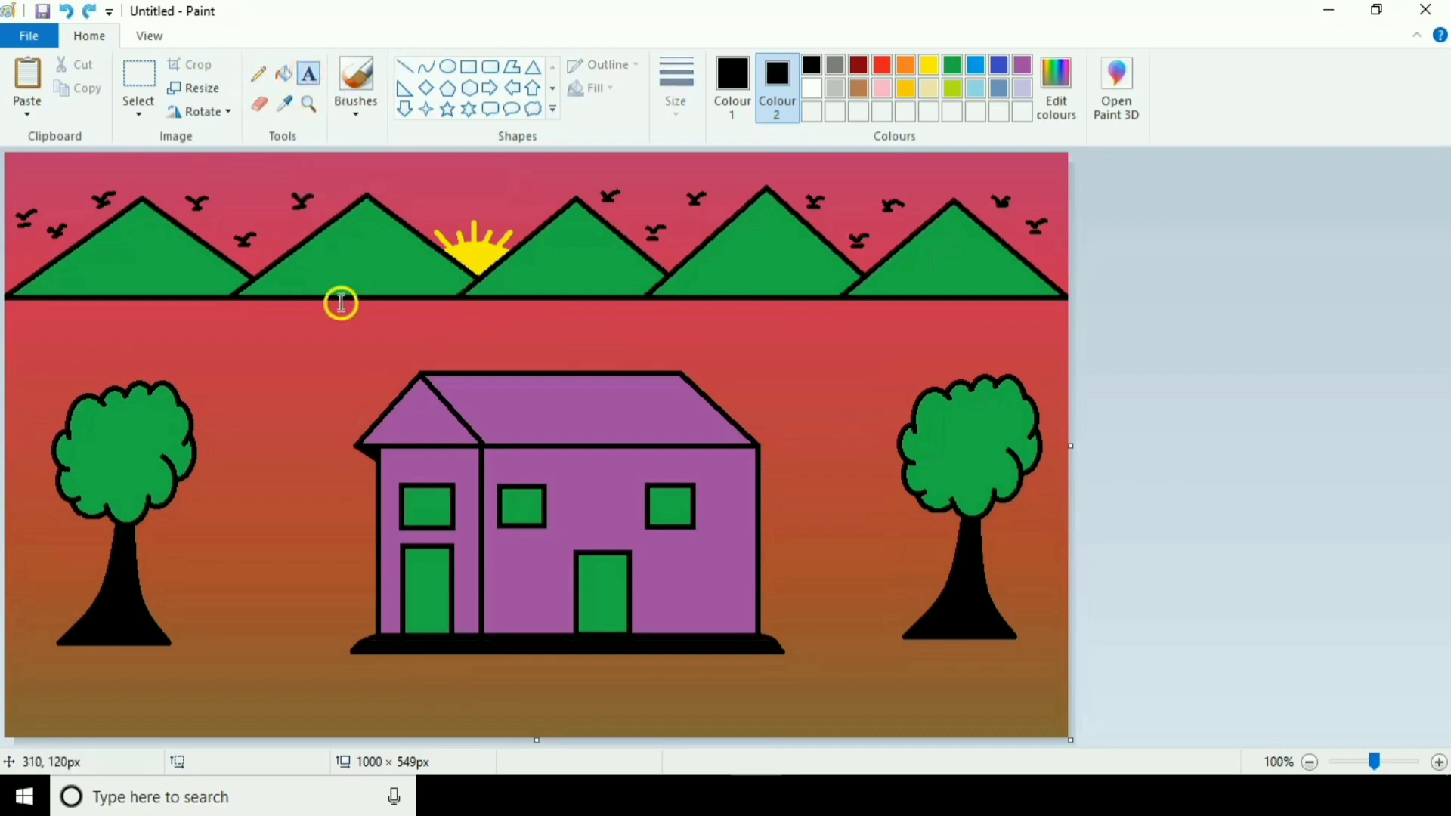
click(359, 703)
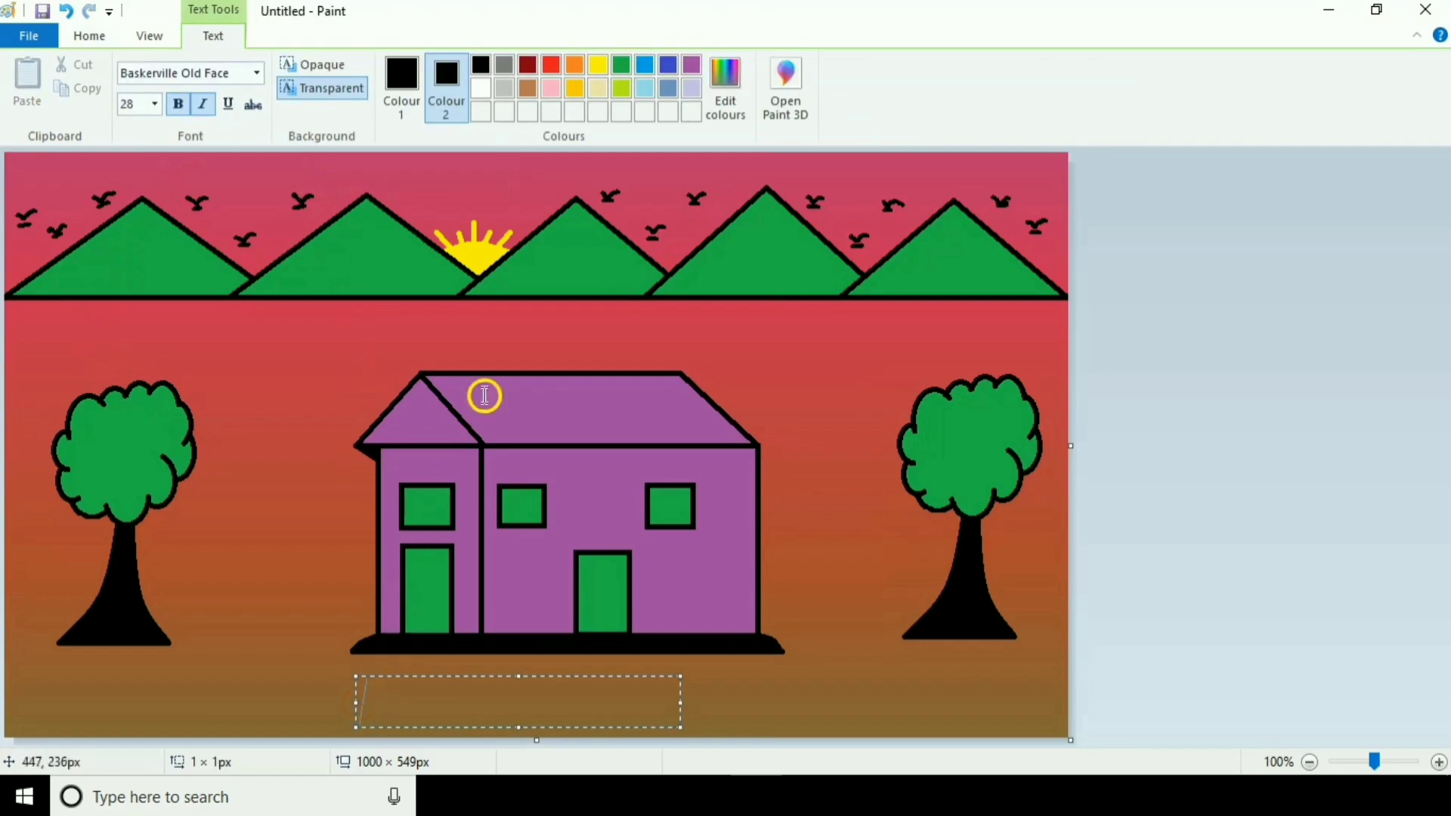
click(394, 73)
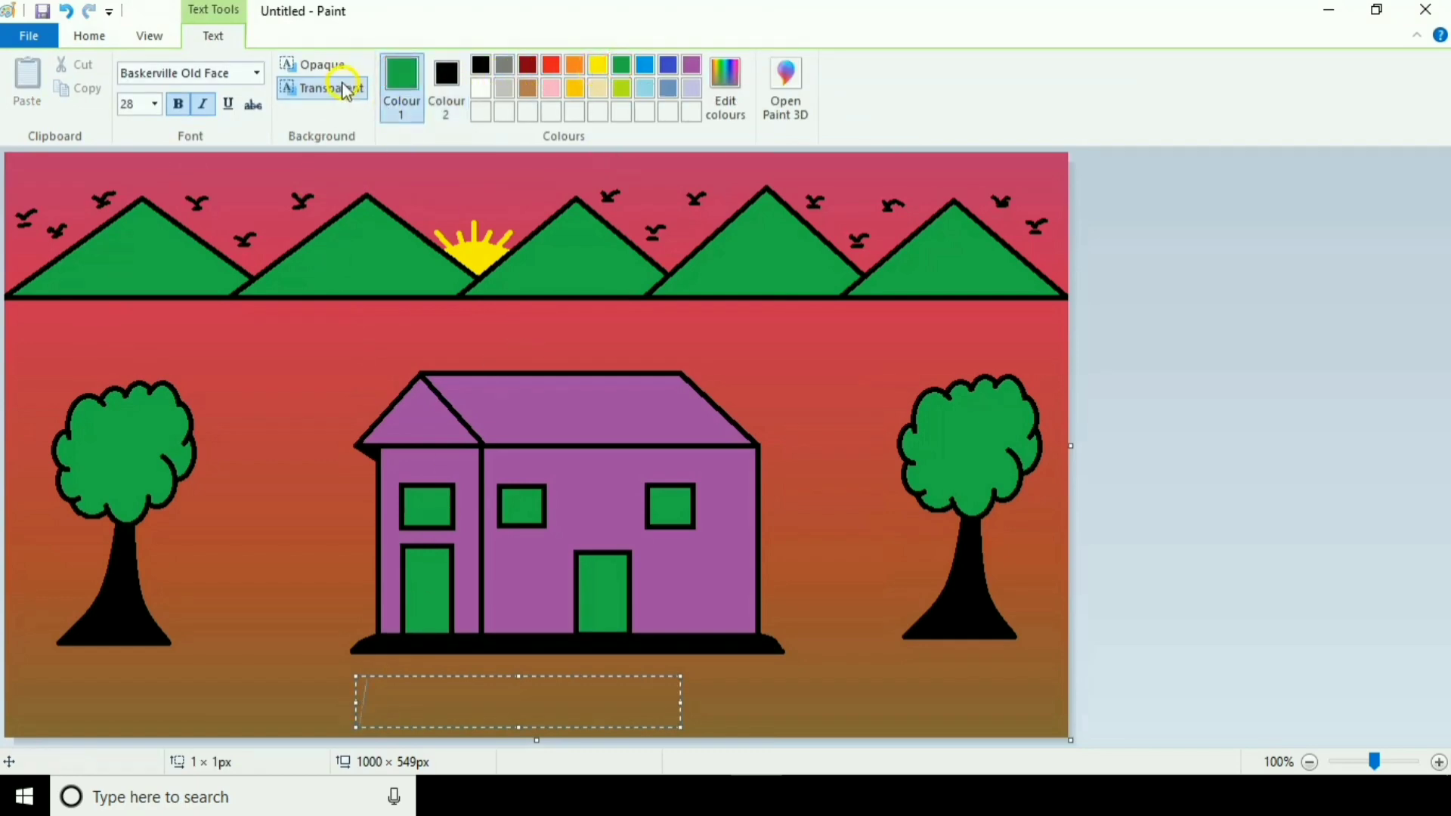
click(257, 72)
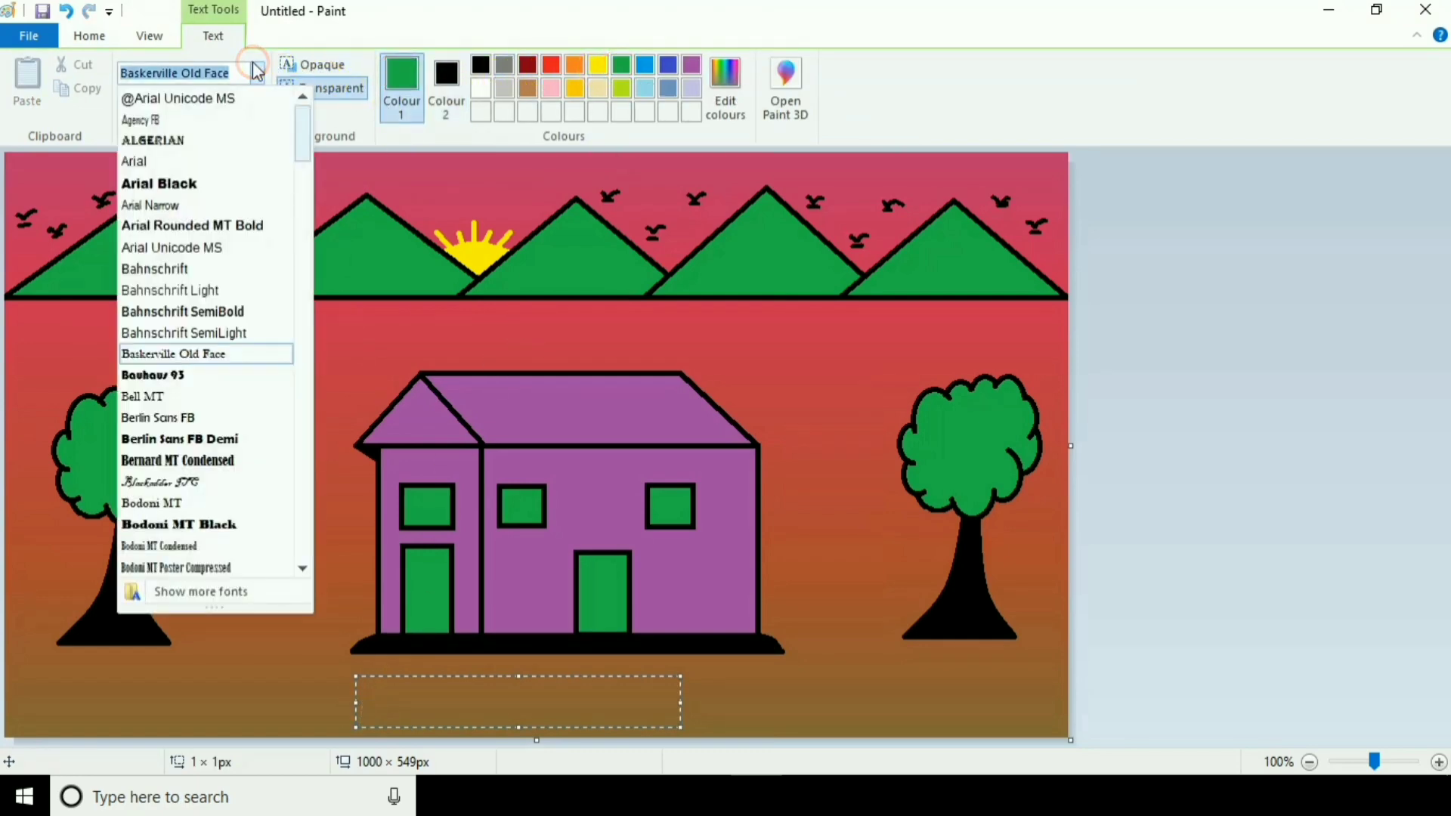
click(239, 361)
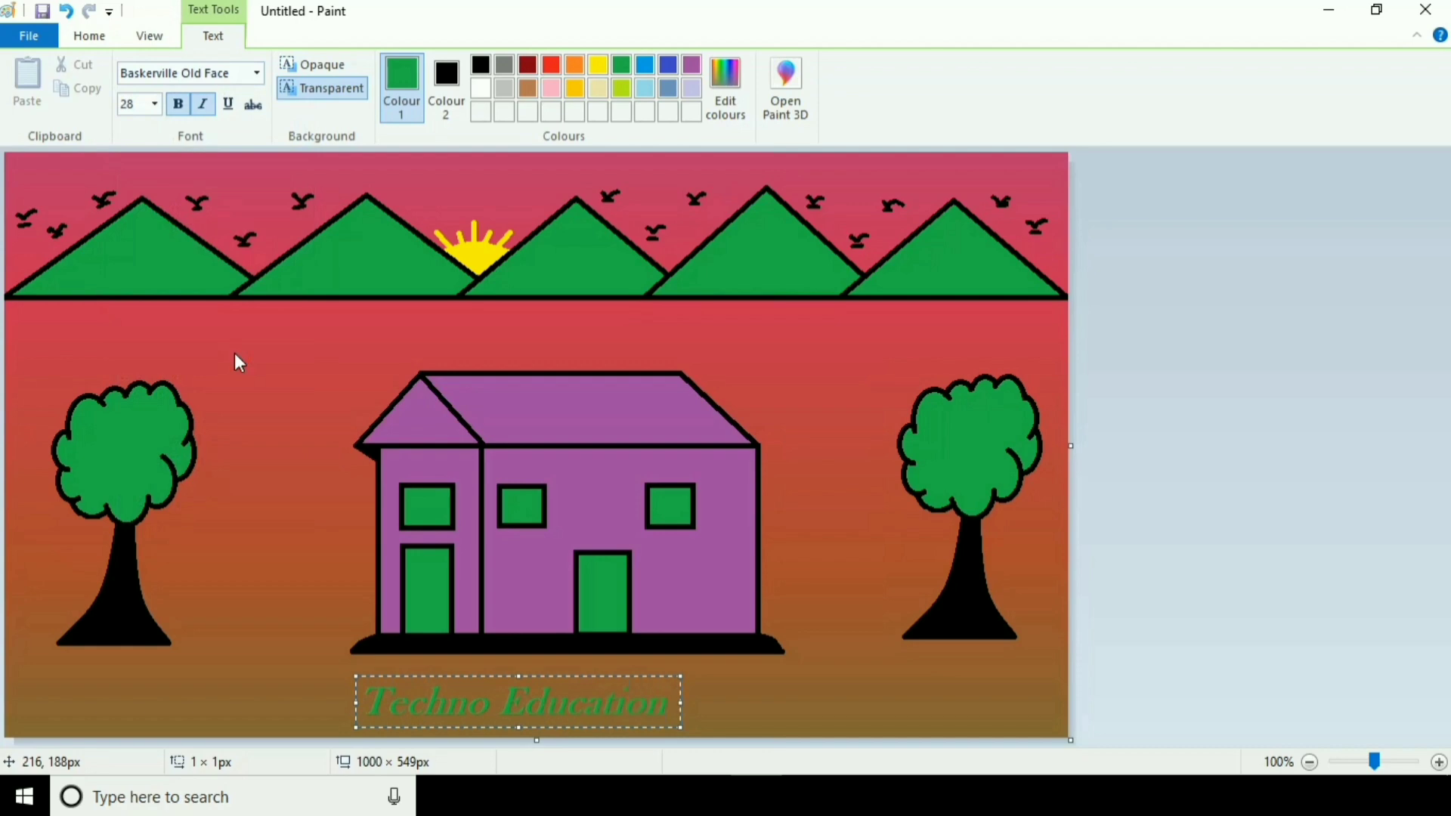
Recolour the "Techno Education" text yellow and move it to sit centred beneath the house.
drag(364, 701, 670, 702)
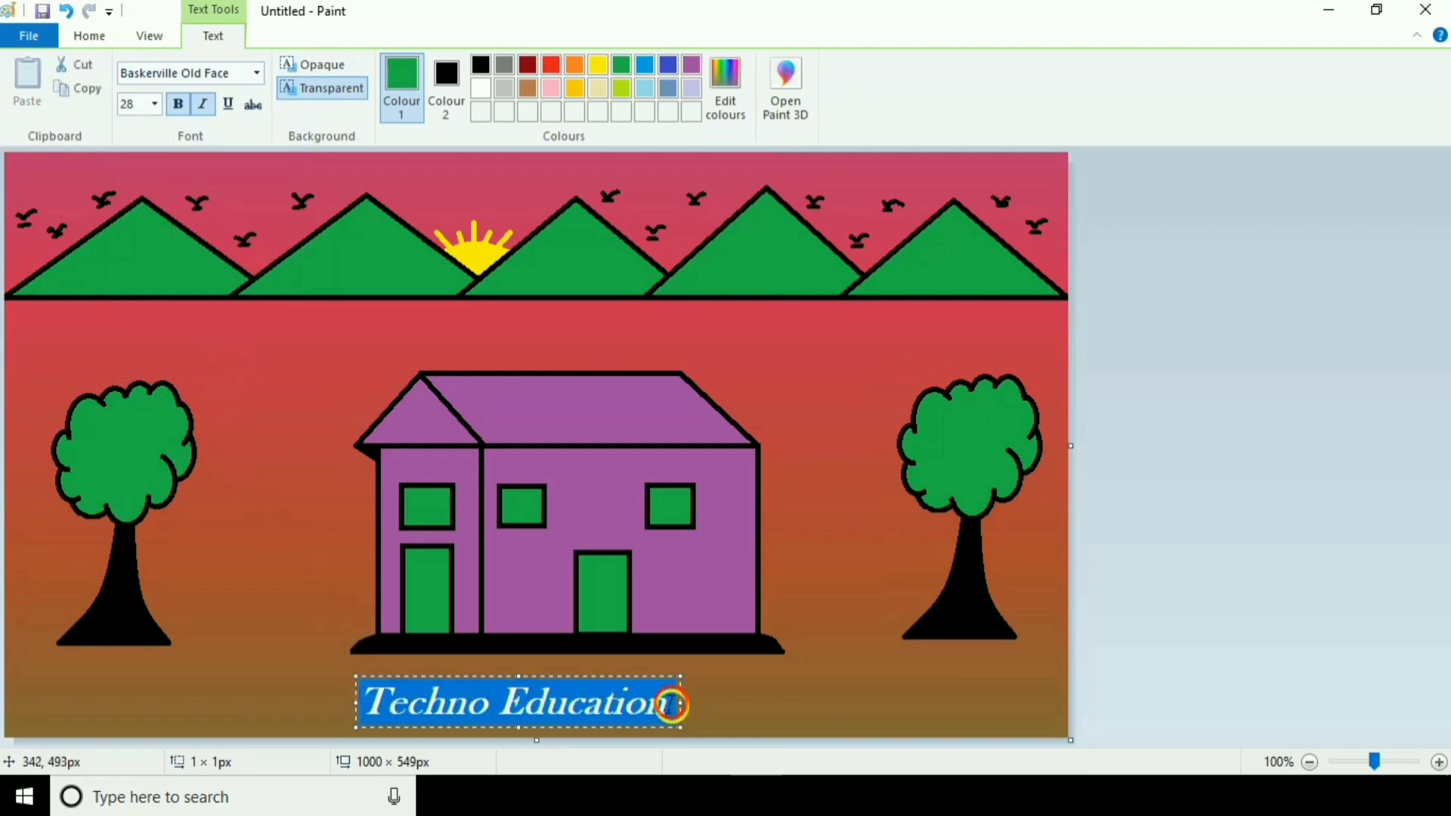
click(597, 68)
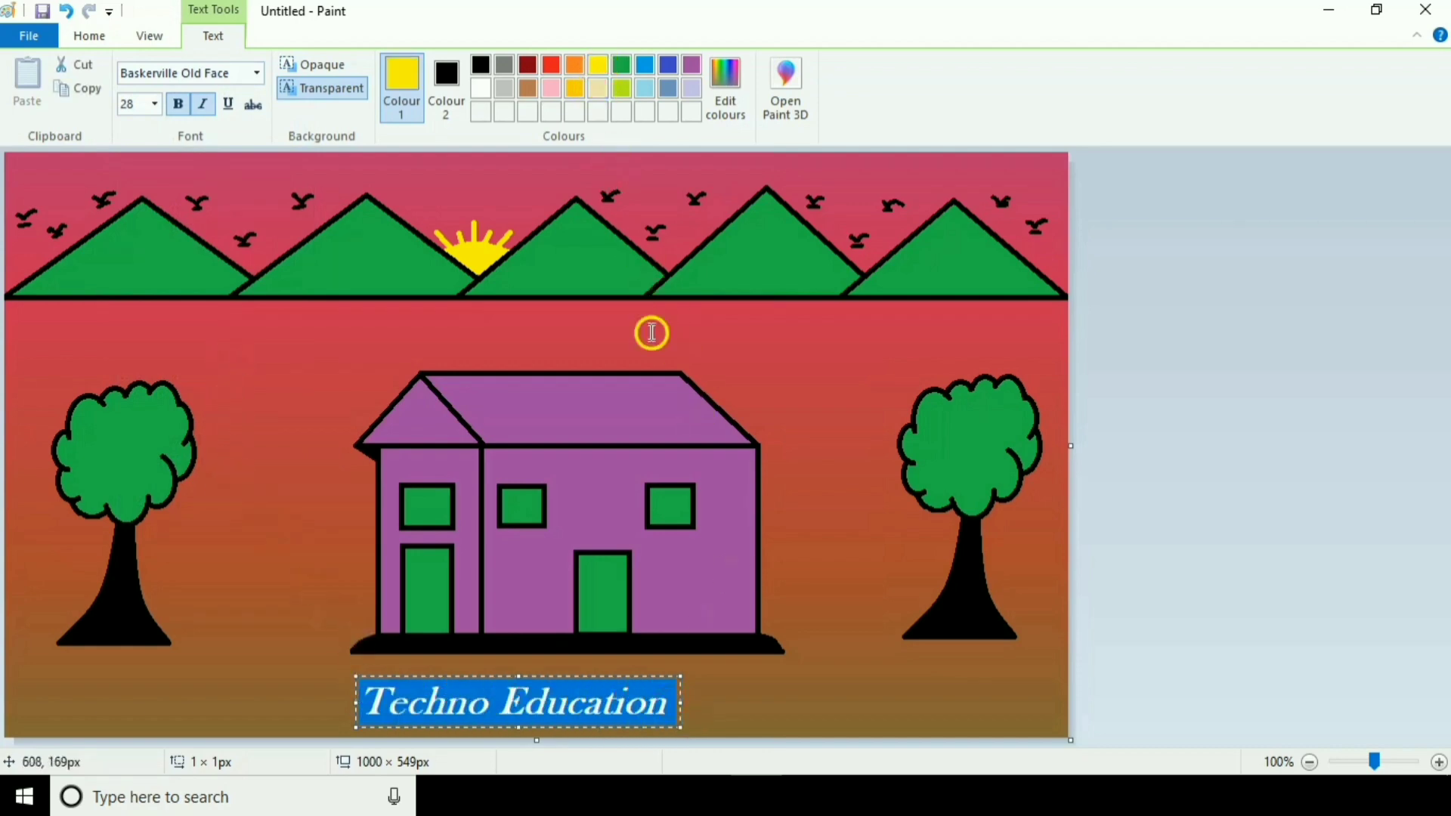
drag(599, 671, 663, 665)
click(1064, 593)
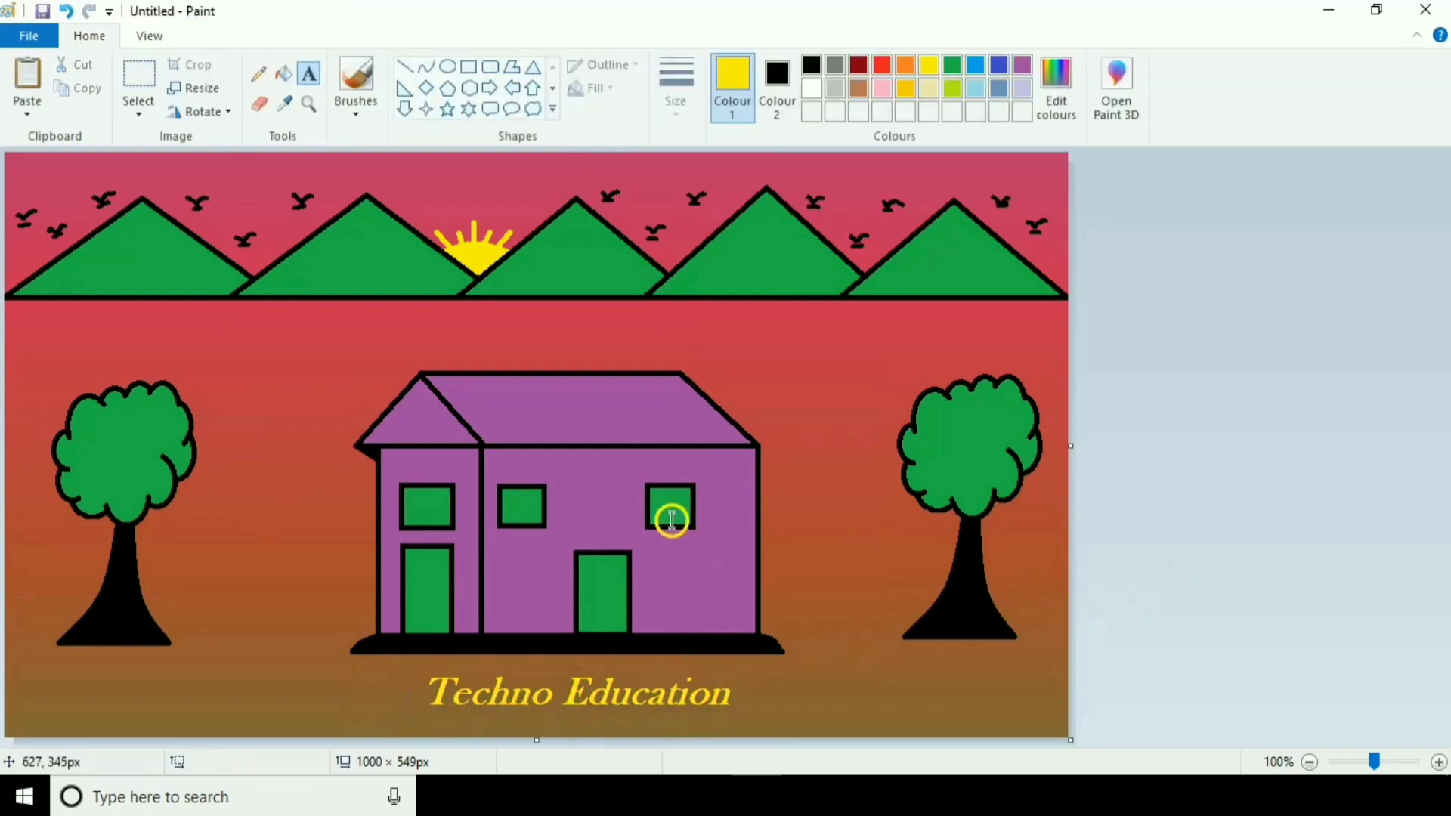
Save the picture to the Desktop as a PNG file named 123.
click(29, 36)
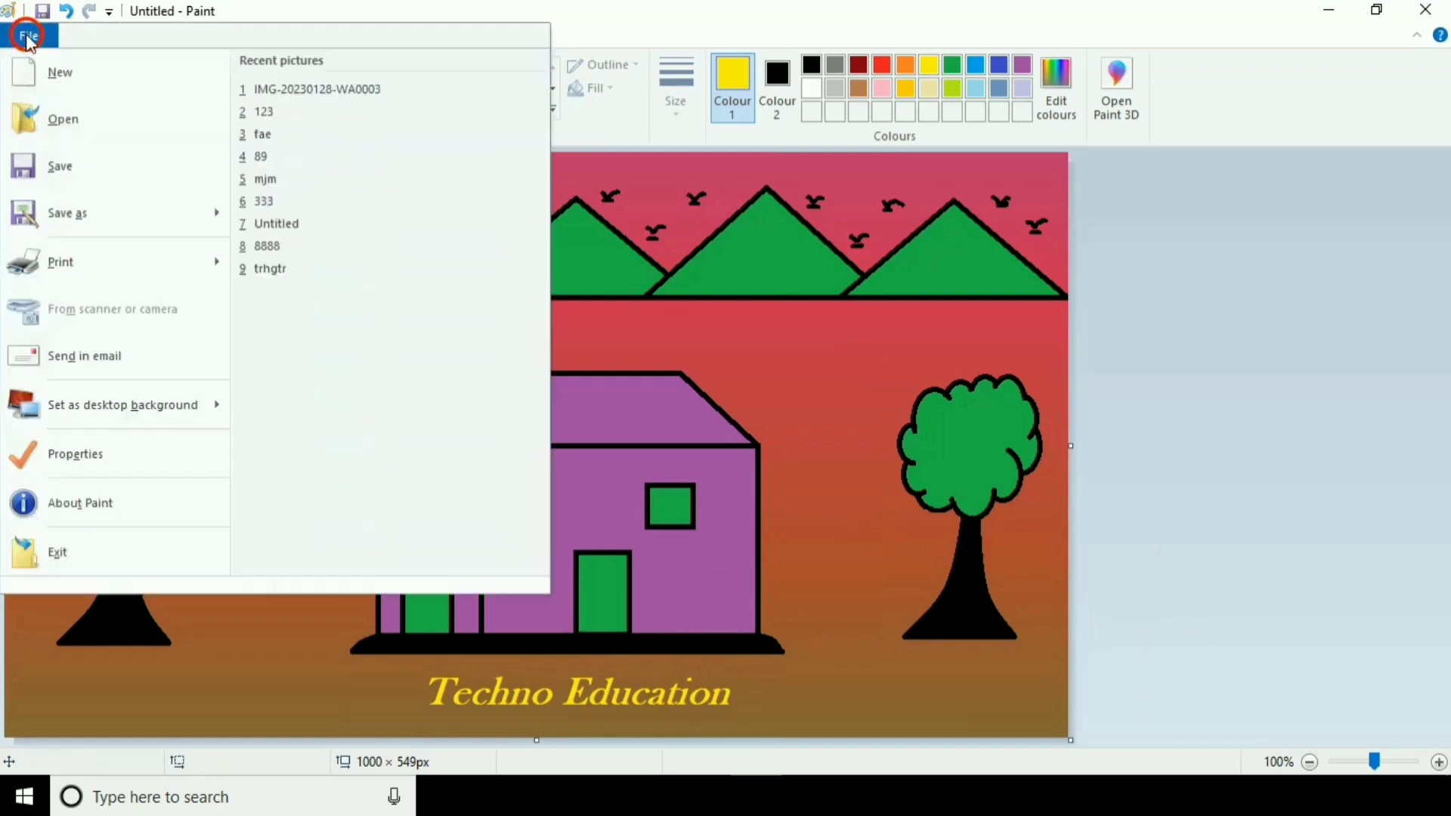
click(59, 214)
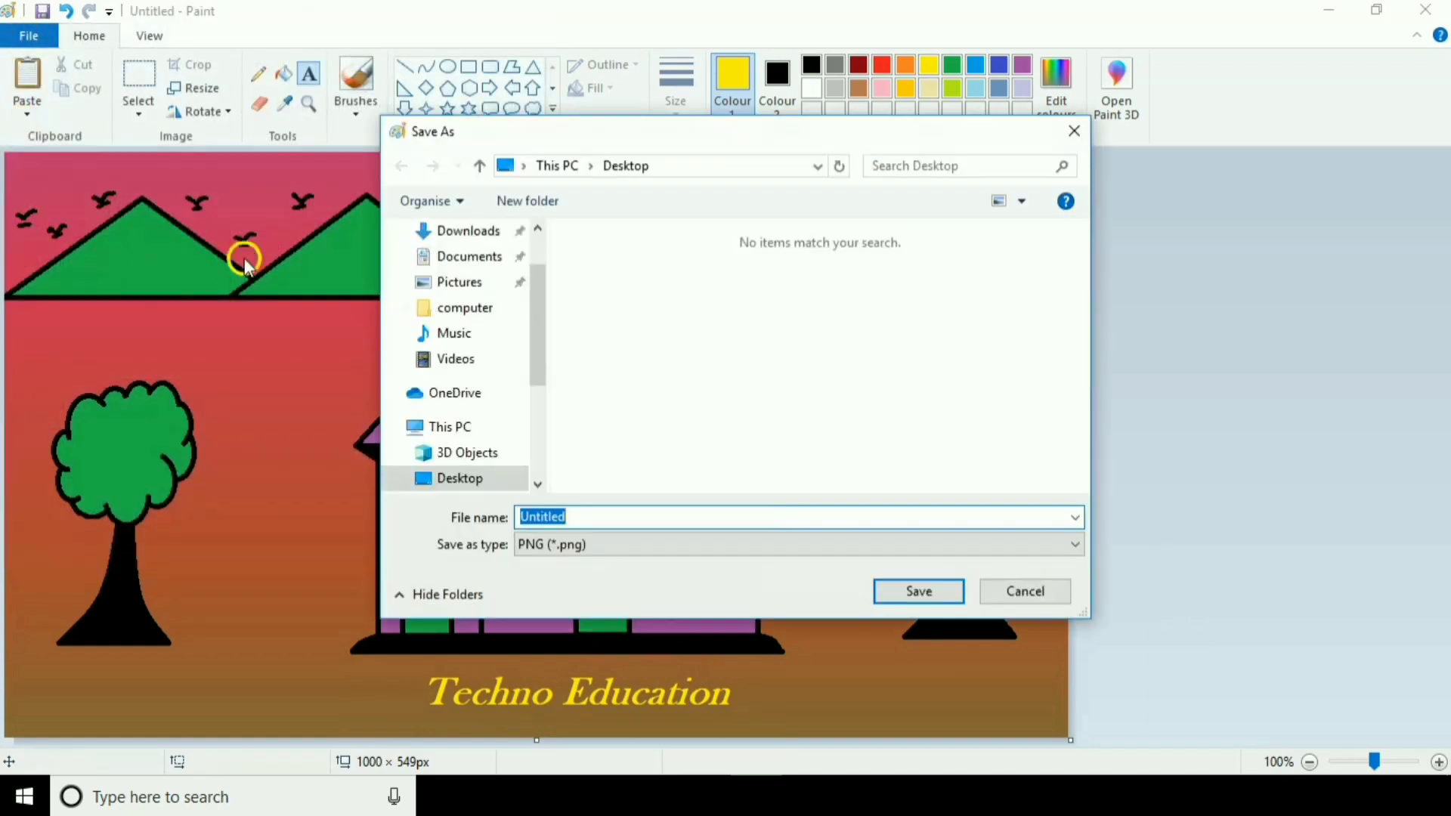
click(590, 166)
click(615, 214)
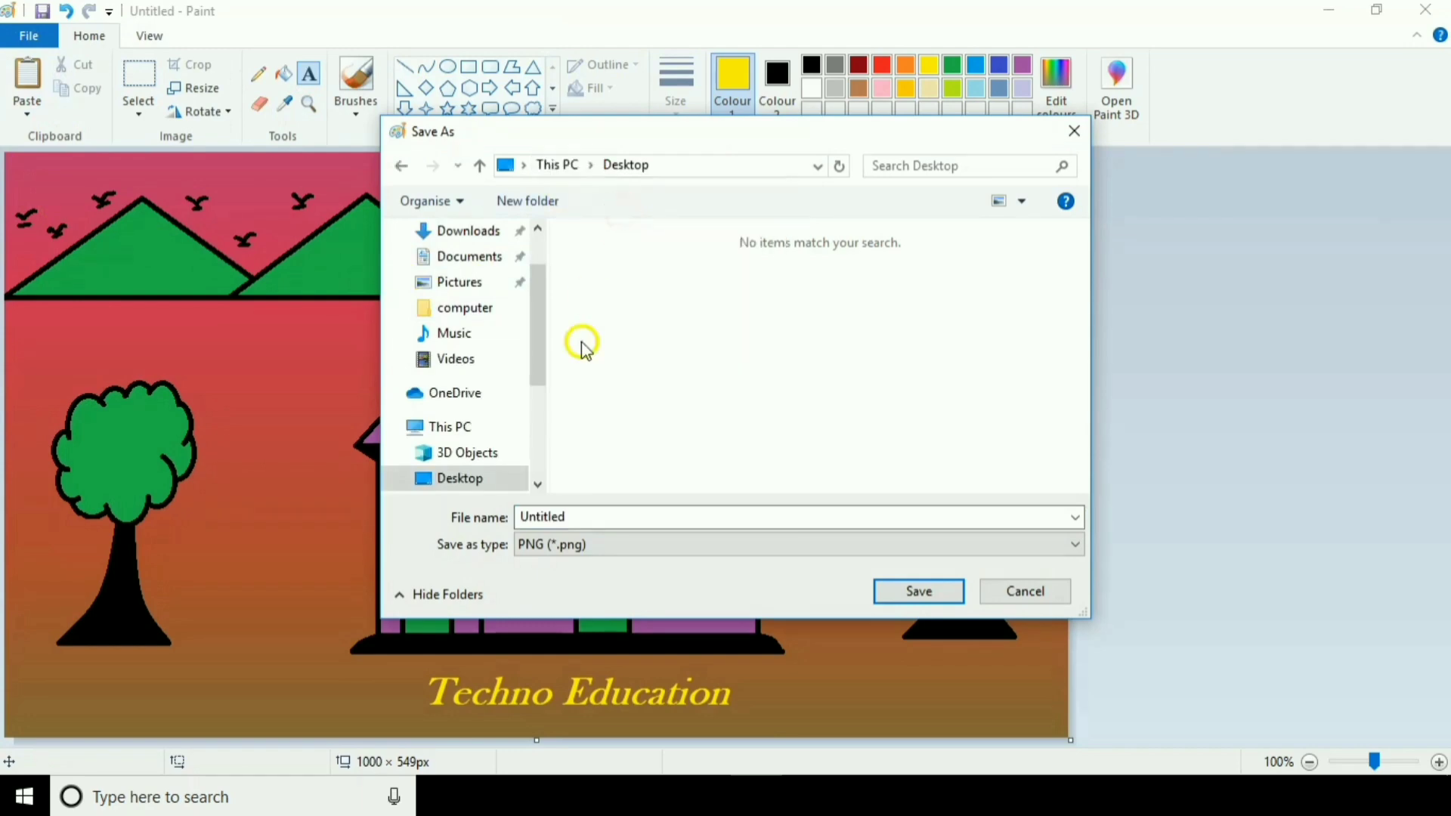
click(571, 515)
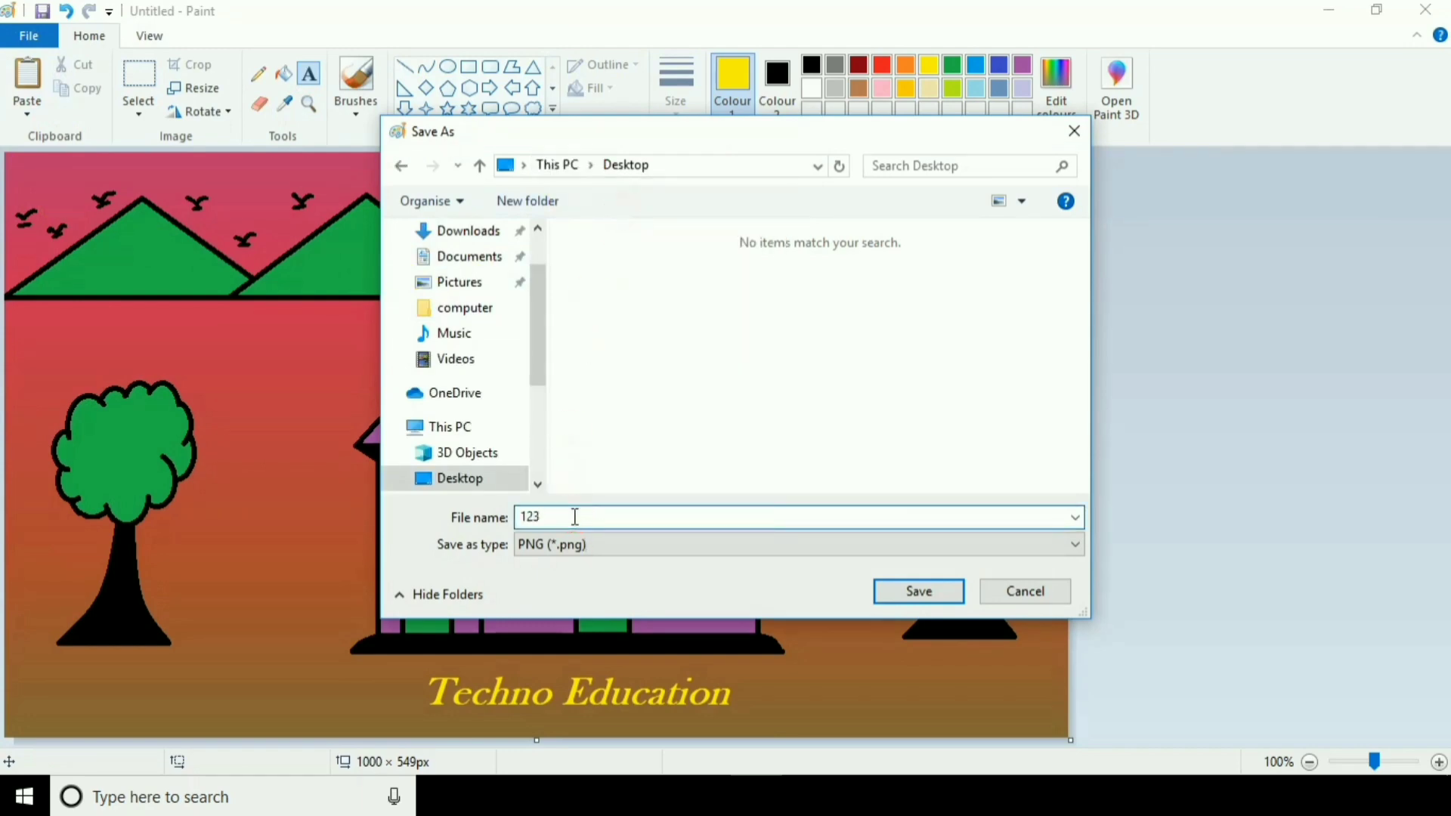
click(917, 593)
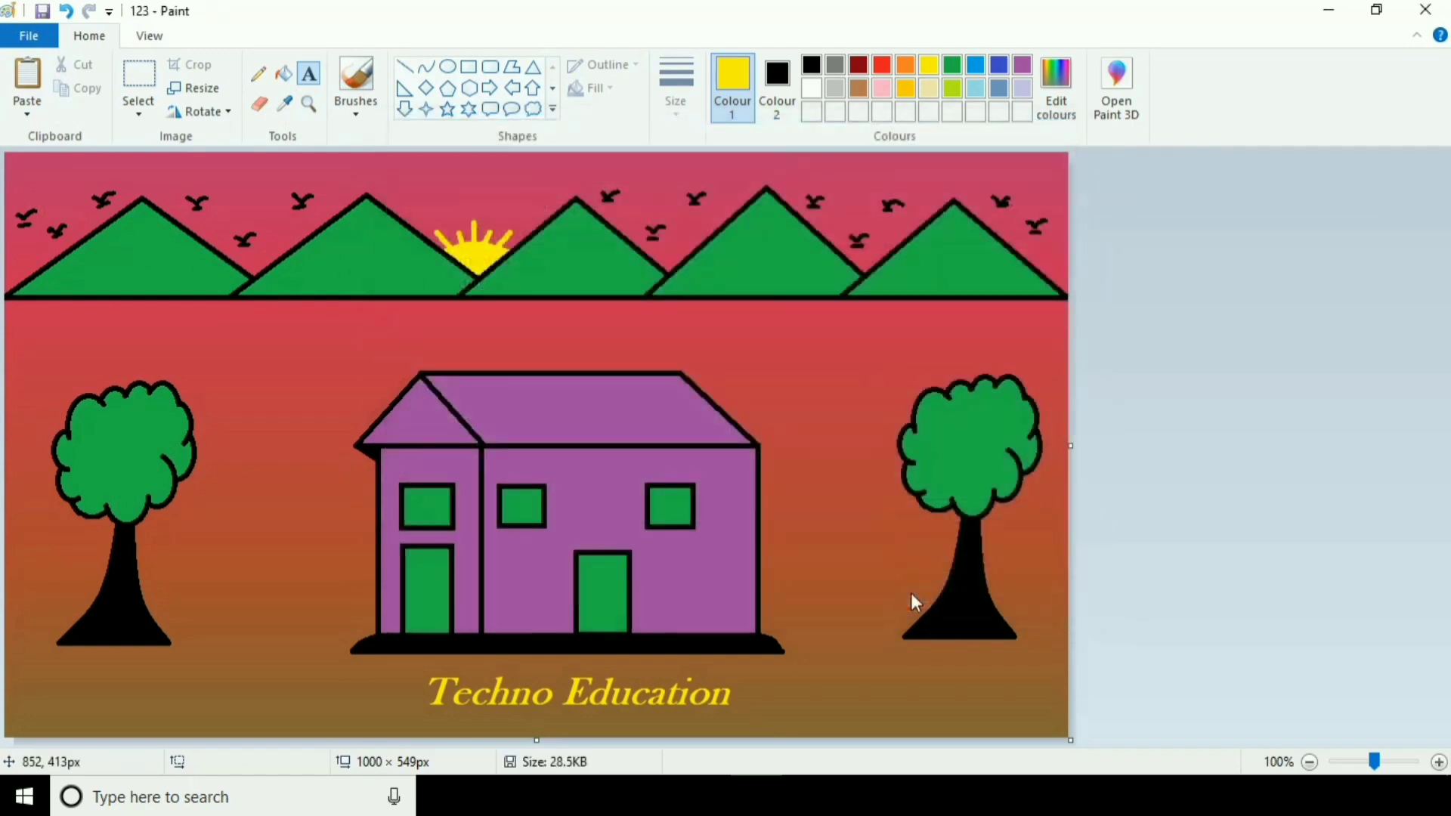
Leave the drawing, launch Paint again through the Windows search and open the recent picture 123.
click(1406, 9)
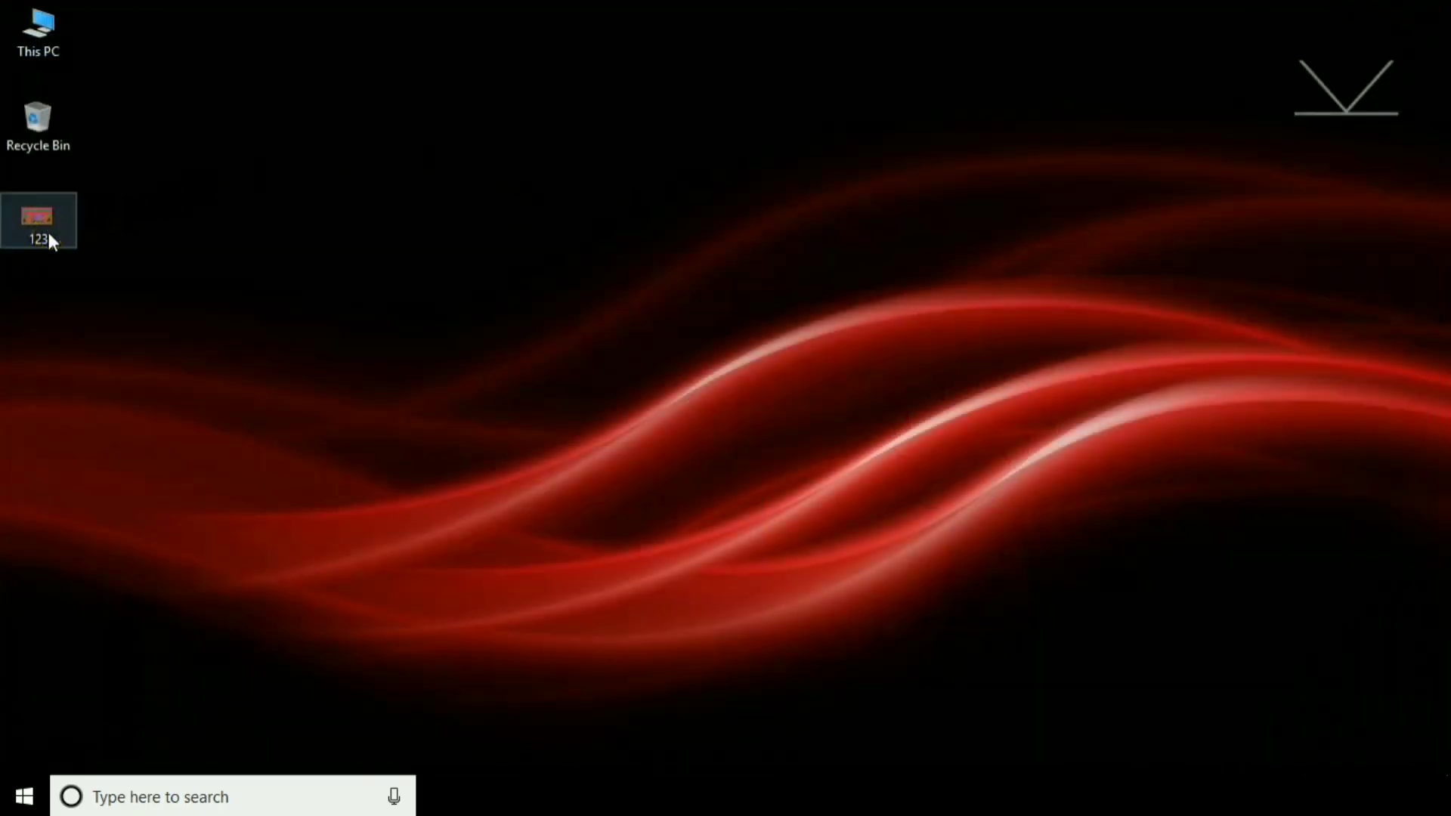
click(244, 788)
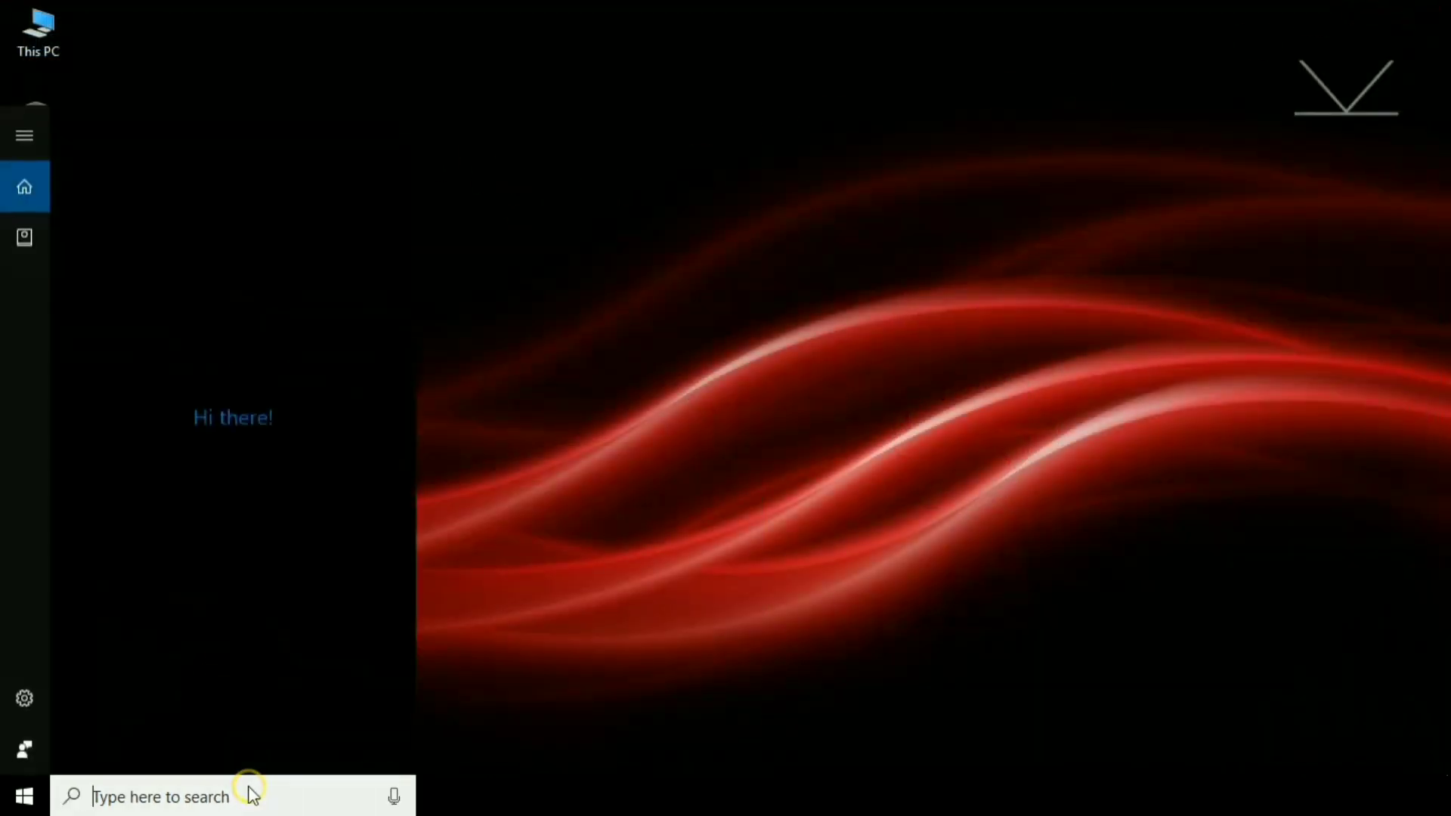
text(paint)
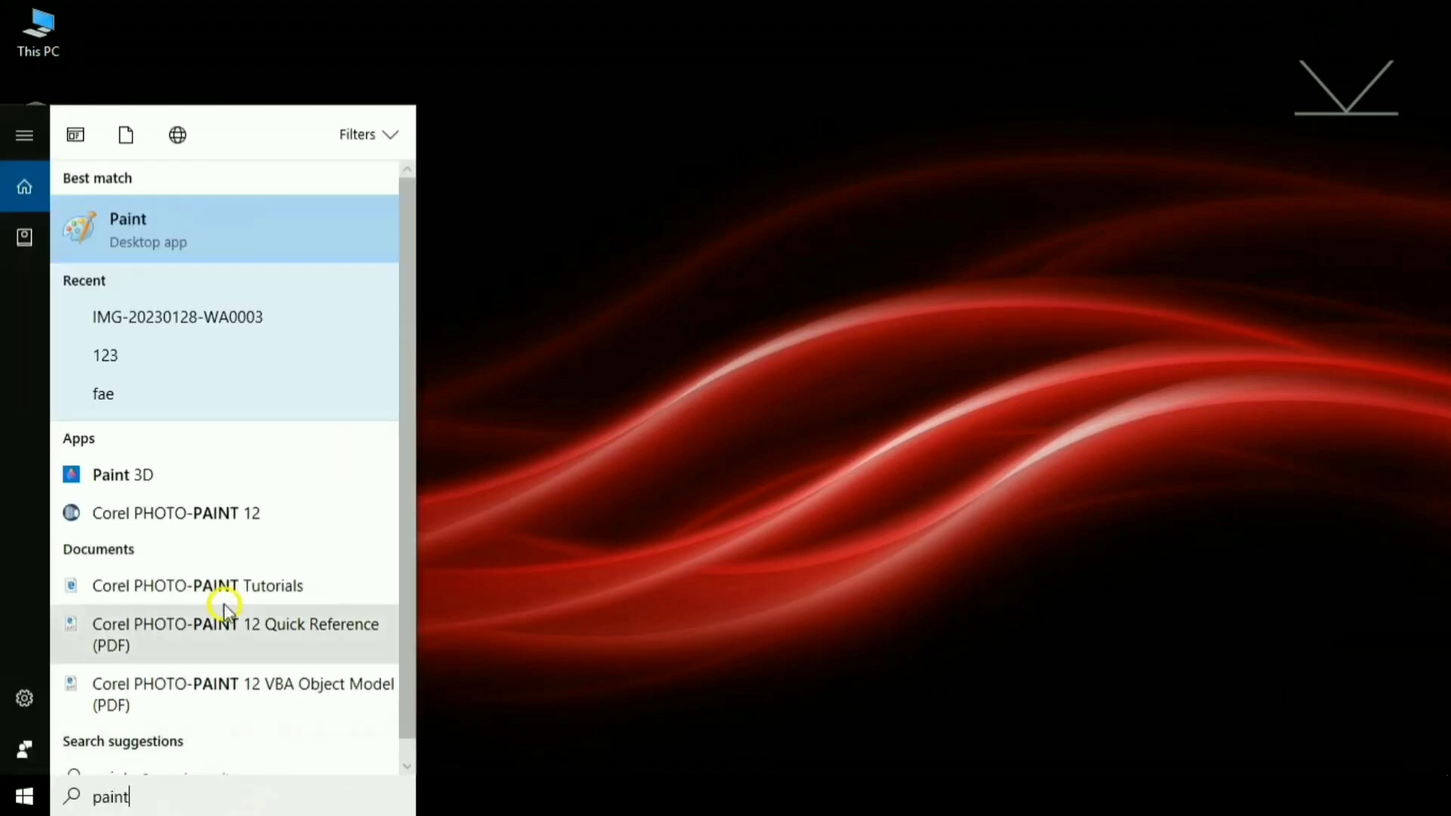
click(166, 233)
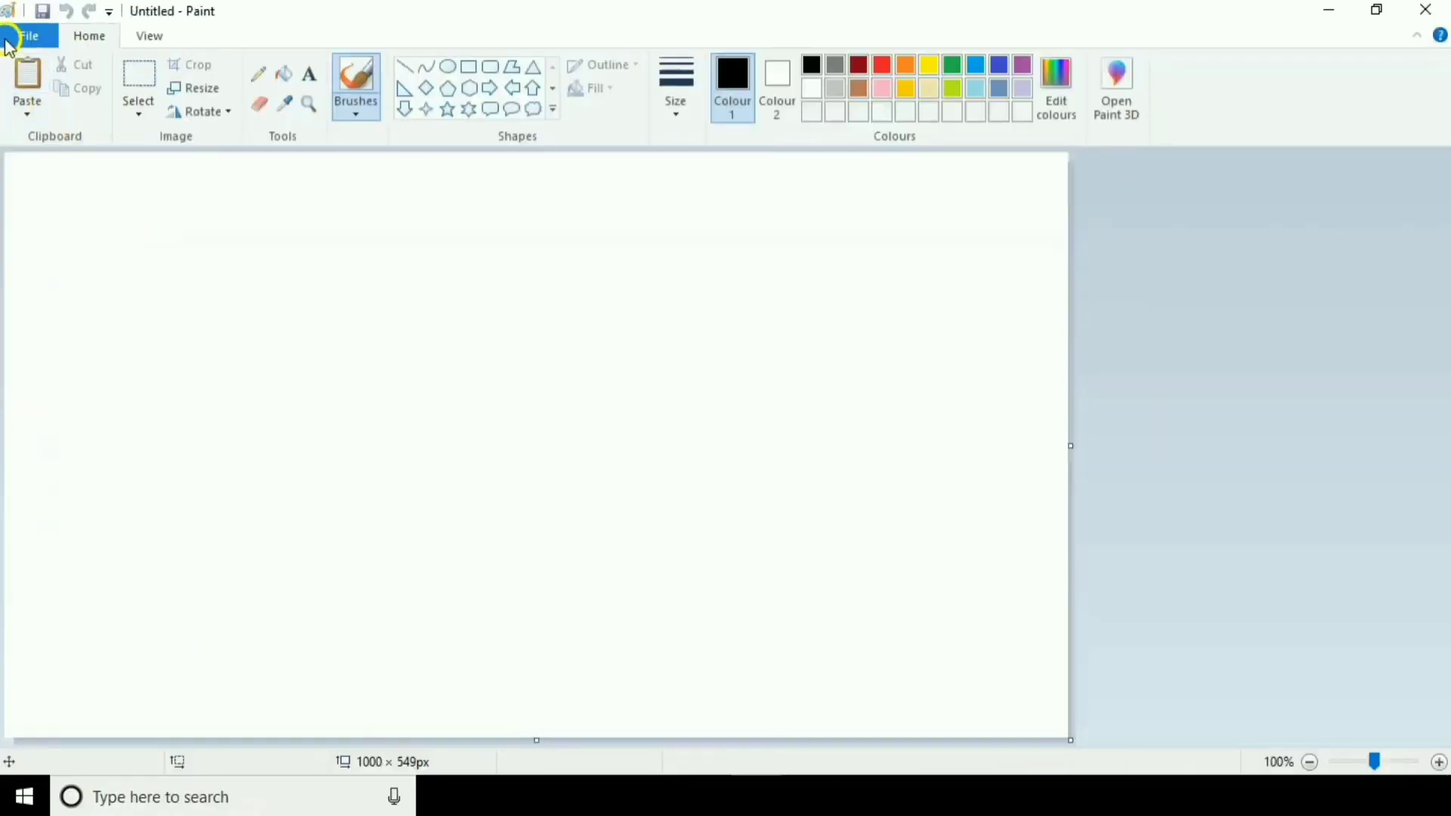
click(10, 38)
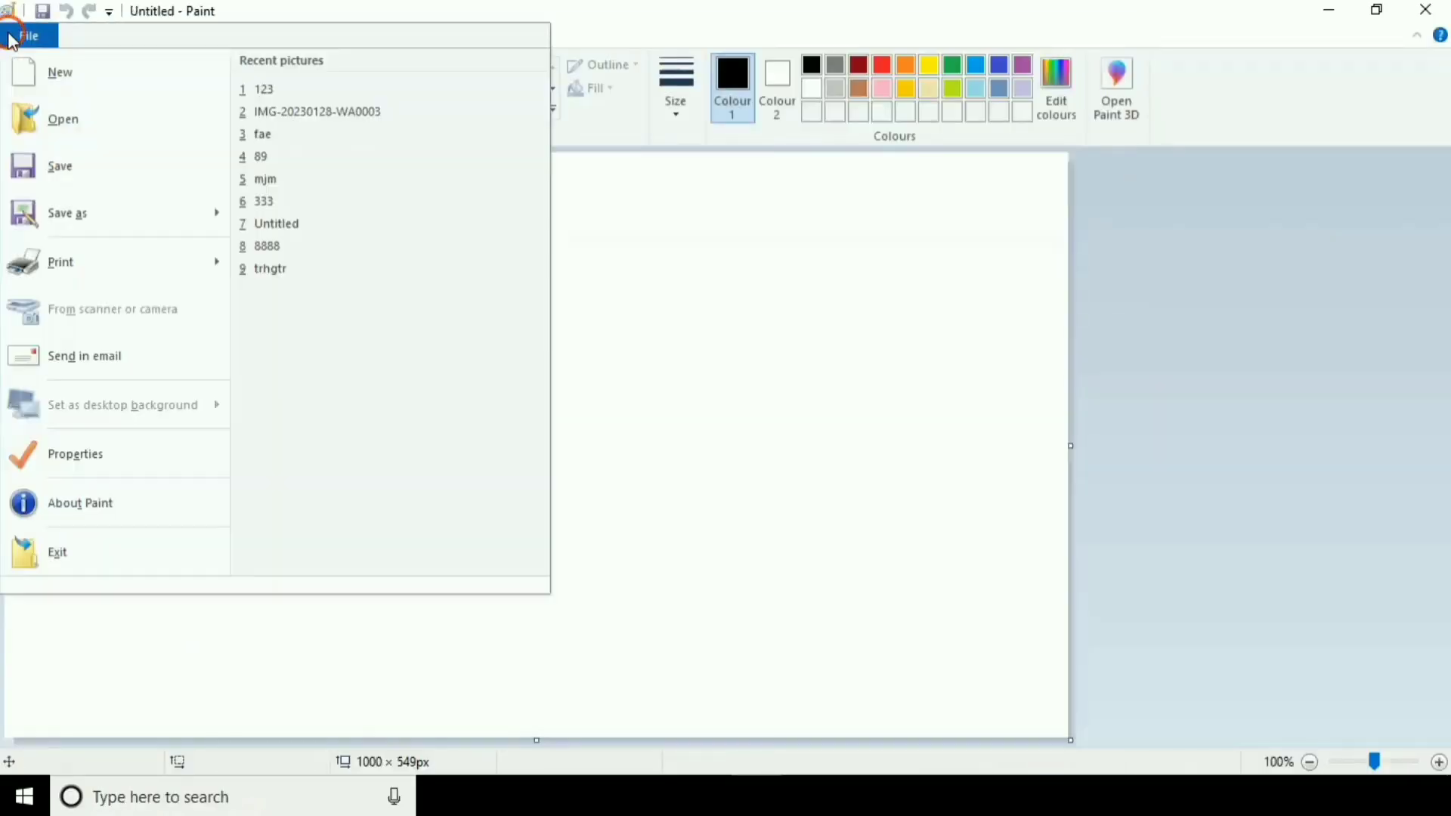
click(263, 90)
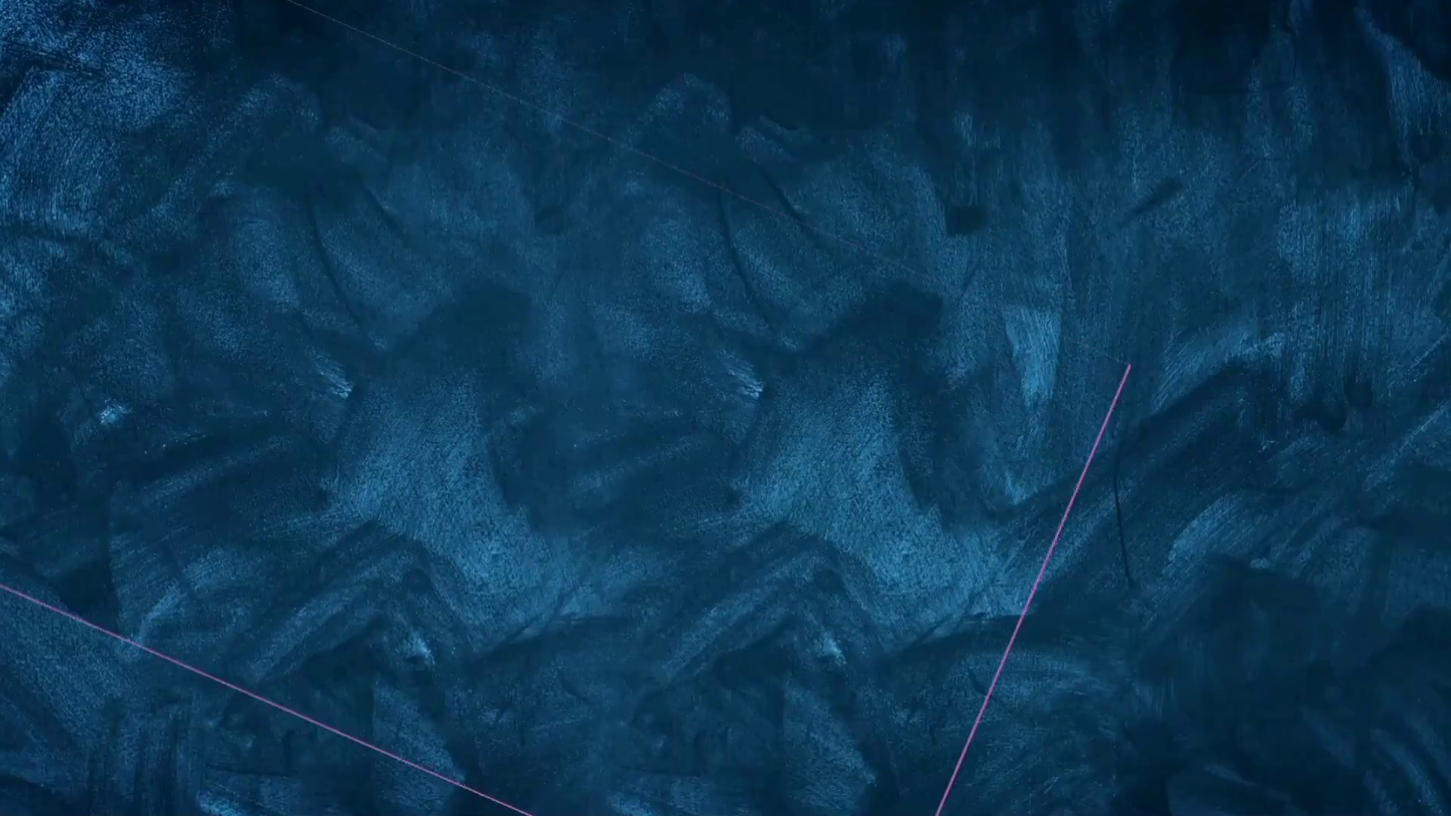